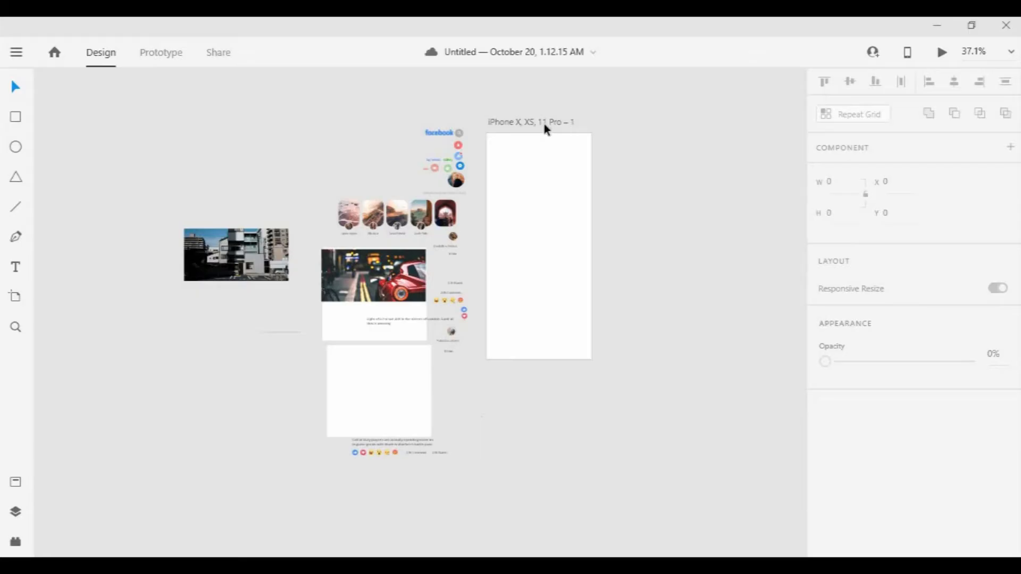
Rename the iPhone X, XS, 11 Pro artboard as homepage
click(544, 124)
double_click(545, 124)
text(homepage)
key(Return)
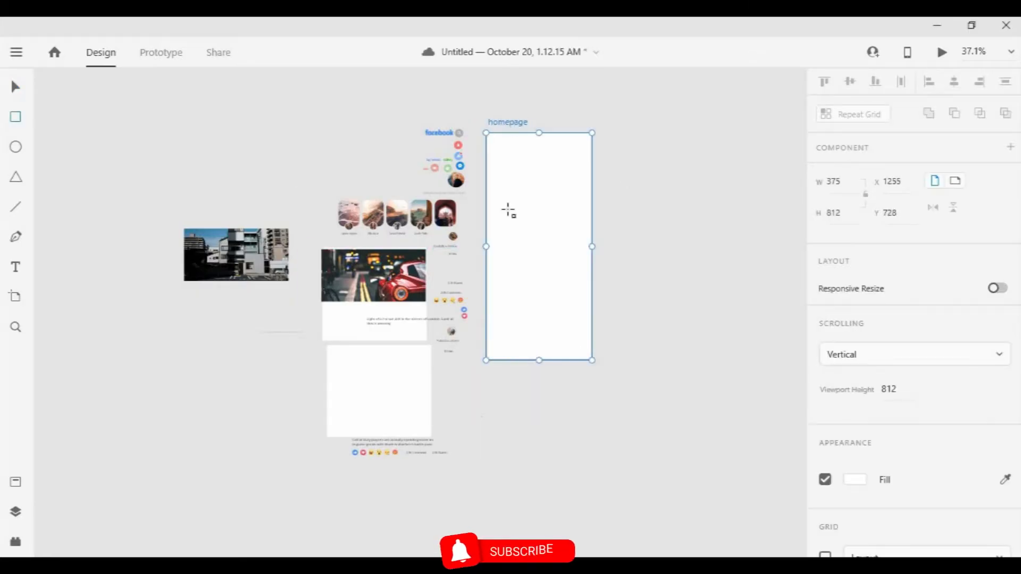
Draw a background rectangle covering the whole homepage artboard and fill it with light grey
key(r)
scroll(507, 190, up, 3)
scroll(718, 180, up, 2)
drag(467, 175, 629, 401)
key(v)
scroll(686, 313, down, 3)
drag(467, 207, 455, 208)
drag(542, 319, 542, 475)
scroll(943, 480, down, 4)
click(855, 332)
drag(628, 284, 620, 268)
click(486, 77)
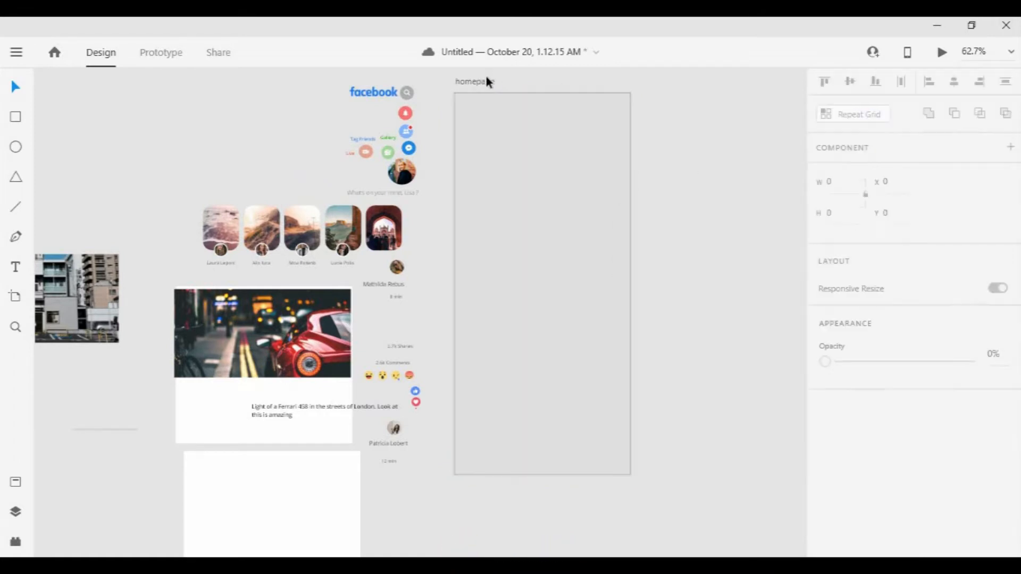
Draw a white header rectangle of about 375 by 185 across the top of the homepage artboard
scroll(843, 522, down, 3)
click(716, 271)
scroll(691, 249, down, 1)
drag(685, 230, 648, 259)
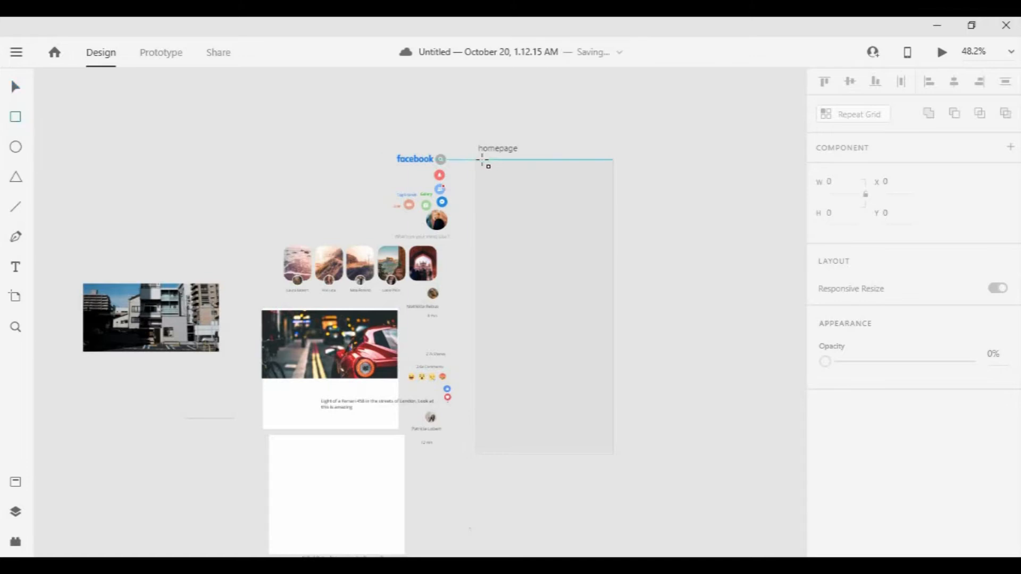
drag(482, 160, 612, 227)
key(v)
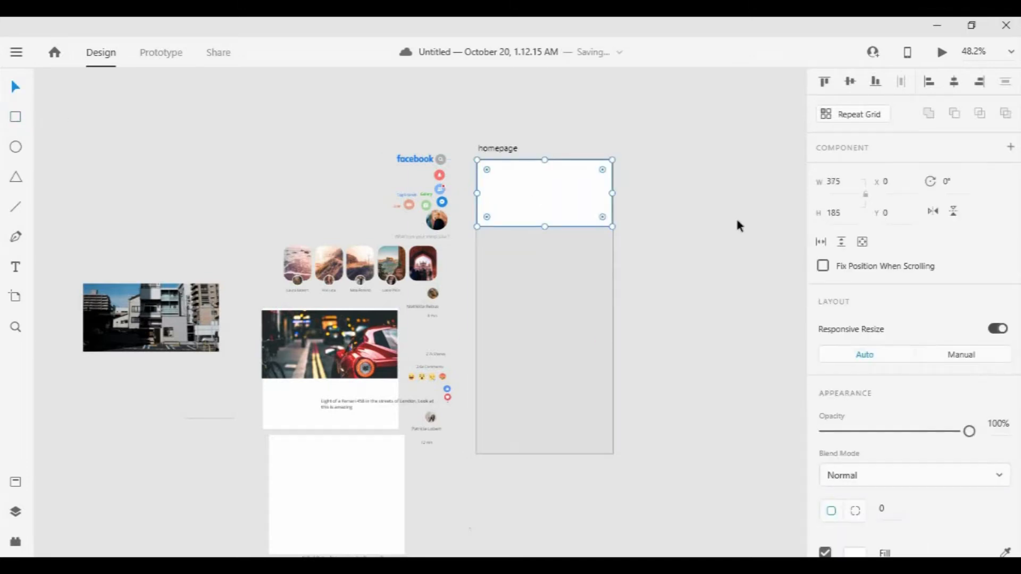
Place the Facebook logo in the header's upper left area and remove the header rectangle's border
scroll(663, 227, up, 3)
scroll(686, 234, up, 2)
scroll(686, 234, left, 2)
drag(350, 168, 498, 187)
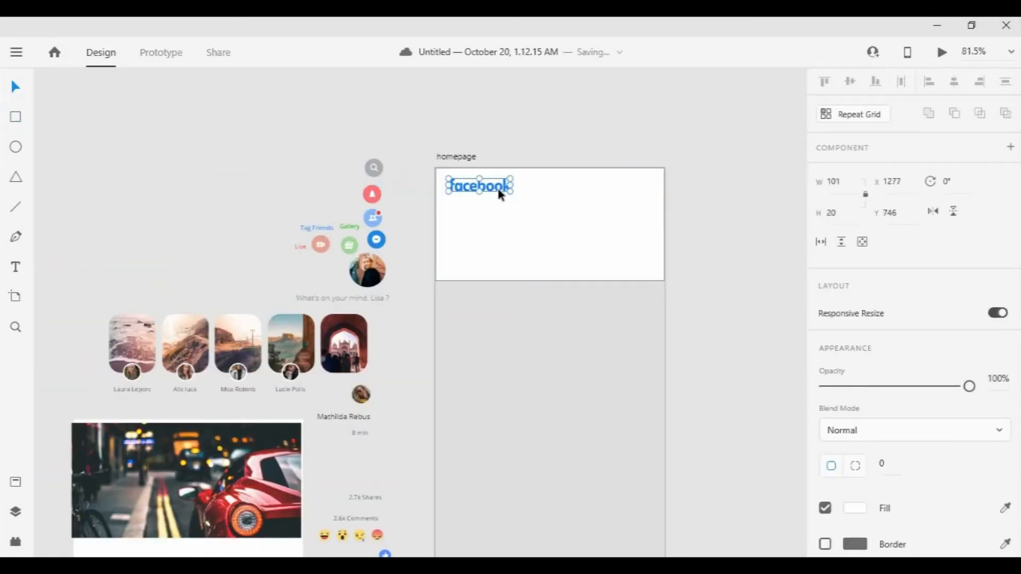
click(585, 245)
scroll(904, 319, down, 3)
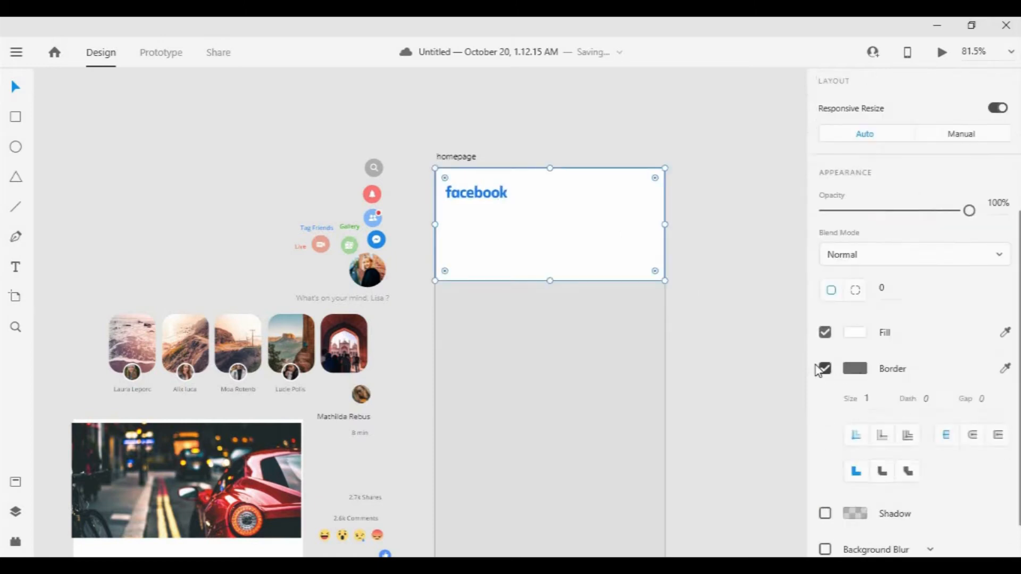
scroll(532, 218, up, 3)
drag(459, 180, 493, 184)
click(300, 164)
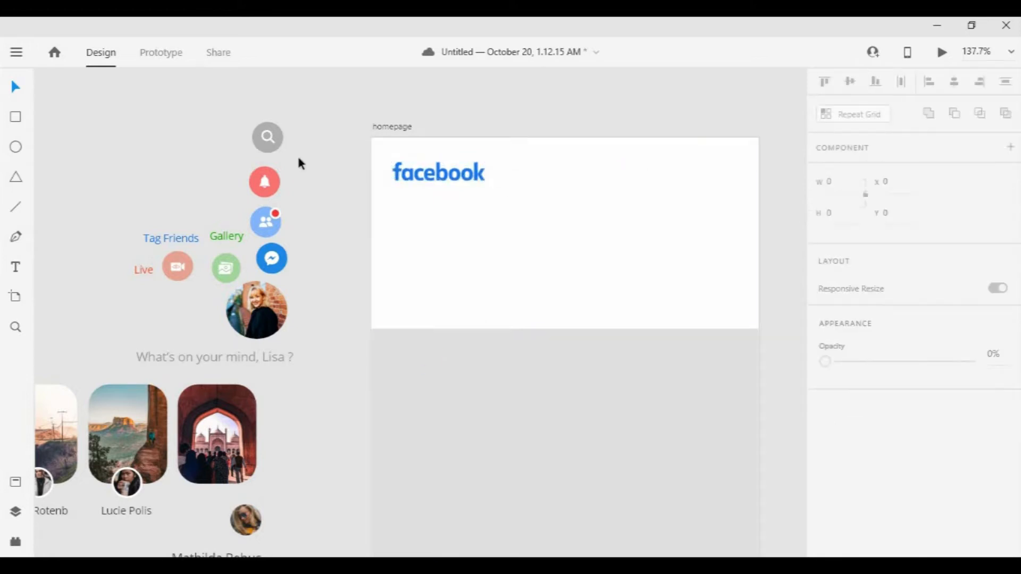
Move the grey search icon and the red notification bell into the header, side by side opposite the logo
click(269, 139)
drag(277, 139, 630, 179)
click(277, 186)
drag(277, 187, 673, 177)
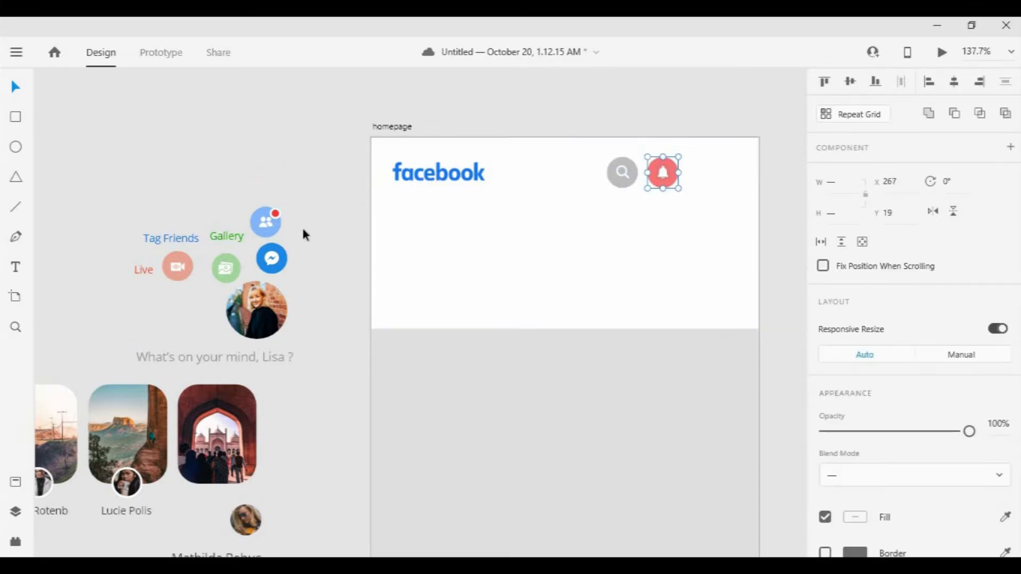
Place the light blue friends circle and its people glyph beside the bell, centre the glyph in the circle and group them
drag(268, 225, 715, 187)
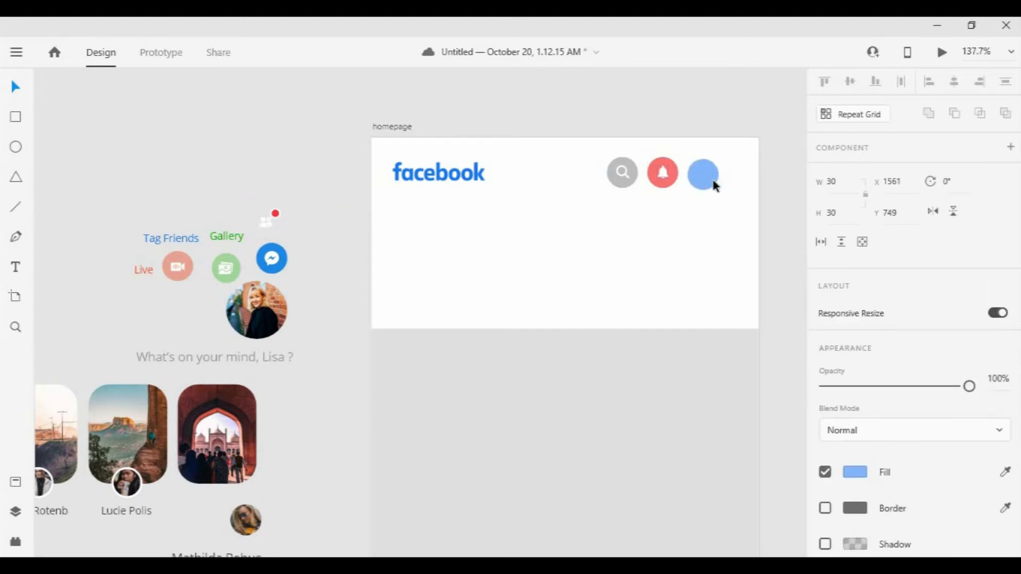
drag(267, 222, 702, 174)
scroll(713, 174, up, 4)
shift+click(679, 172)
click(954, 81)
right_click(678, 196)
click(720, 256)
click(663, 294)
Place the red notification dot on the upper right edge of the friends icon in the header
scroll(663, 293, down, 5)
drag(341, 279, 594, 245)
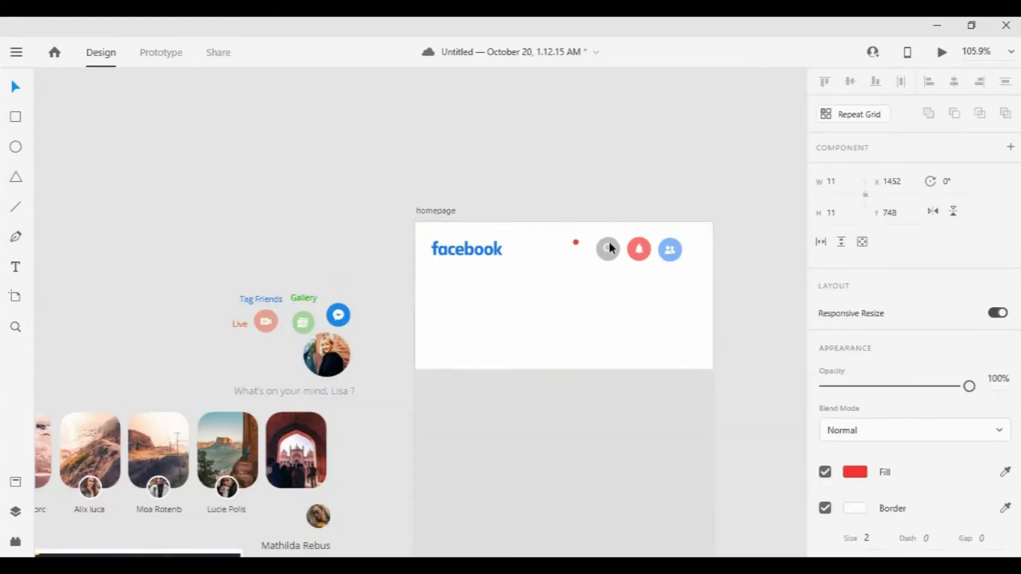
drag(678, 247, 679, 246)
scroll(679, 246, up, 8)
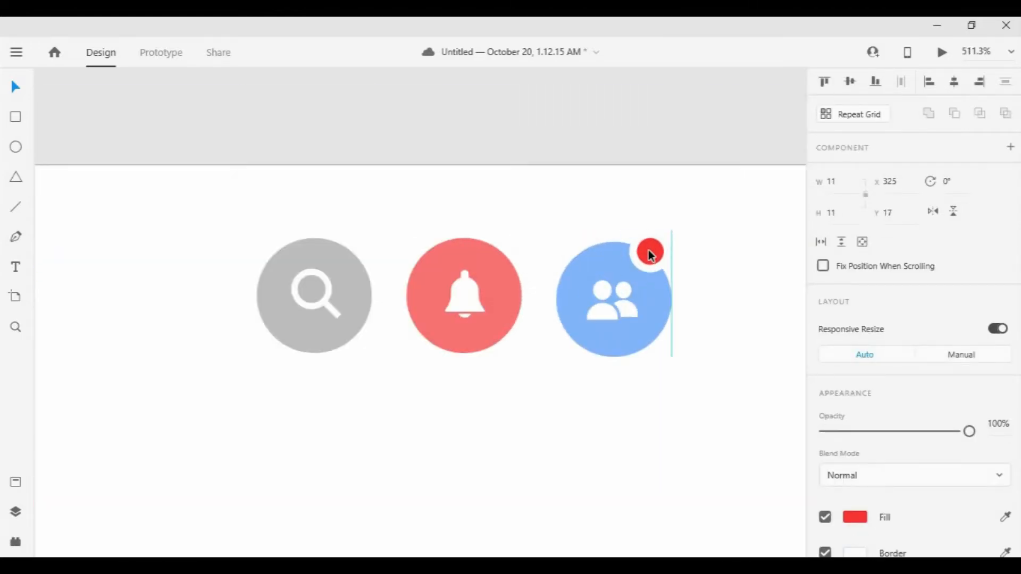
click(672, 321)
Move the Messenger icon into the header, to the right of the friends icon
scroll(672, 321, down, 7)
click(224, 396)
drag(223, 395, 694, 319)
Shift the search, bell and friends icons left in the header, keeping 12 px gaps between them
click(578, 307)
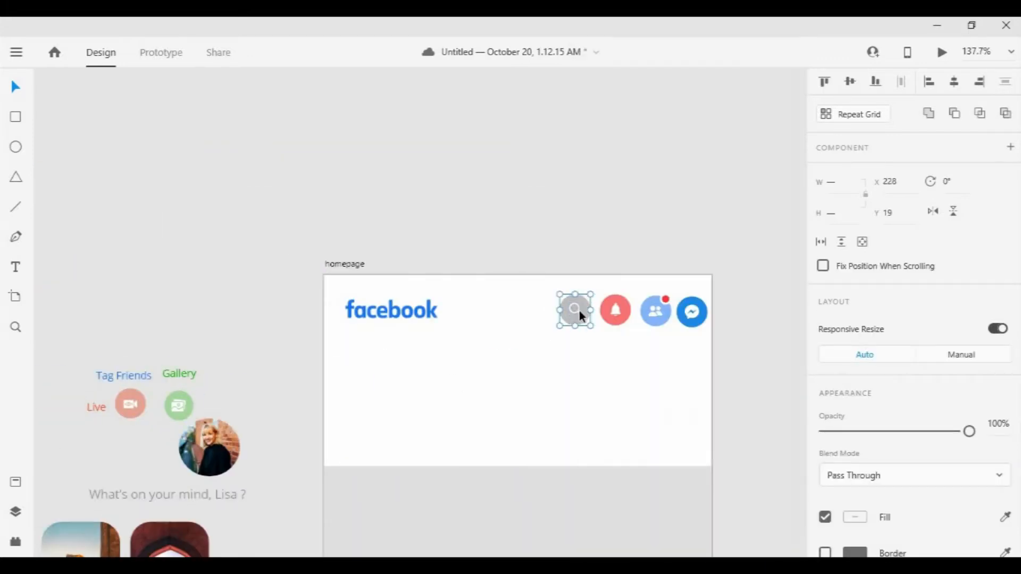
key(shift+Left)
click(616, 309)
right_click(619, 308)
click(614, 311)
key(shift+Left)
drag(654, 311, 650, 310)
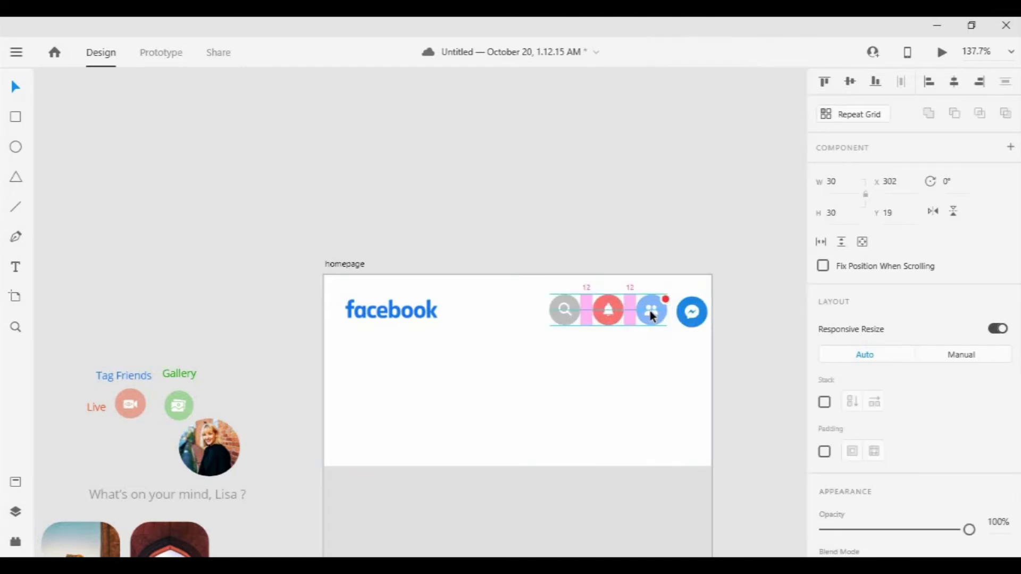
Group the Messenger glyph with its blue circle
click(689, 315)
scroll(695, 314, up, 5)
click(699, 302)
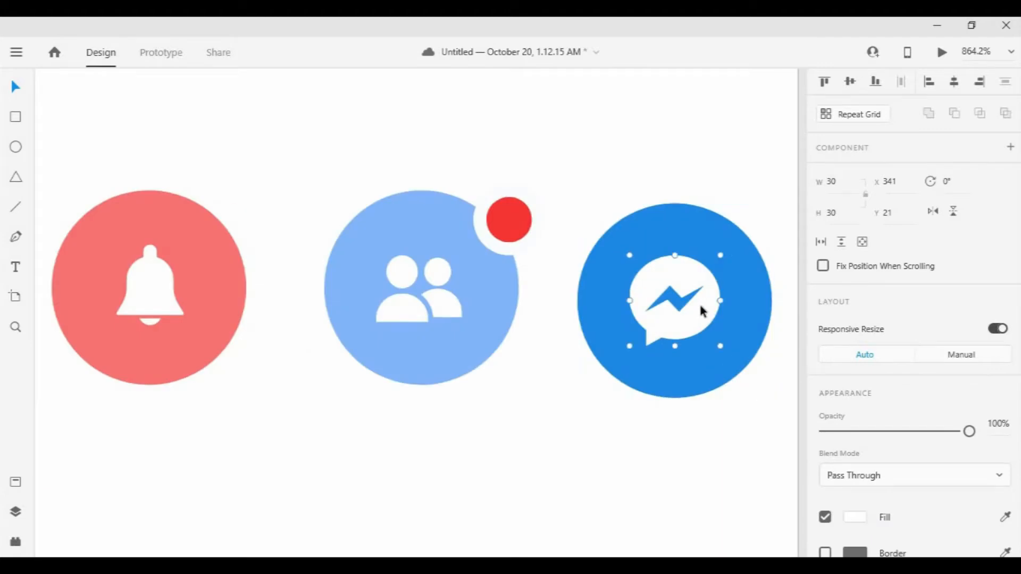
shift+click(752, 304)
right_click(681, 300)
click(685, 158)
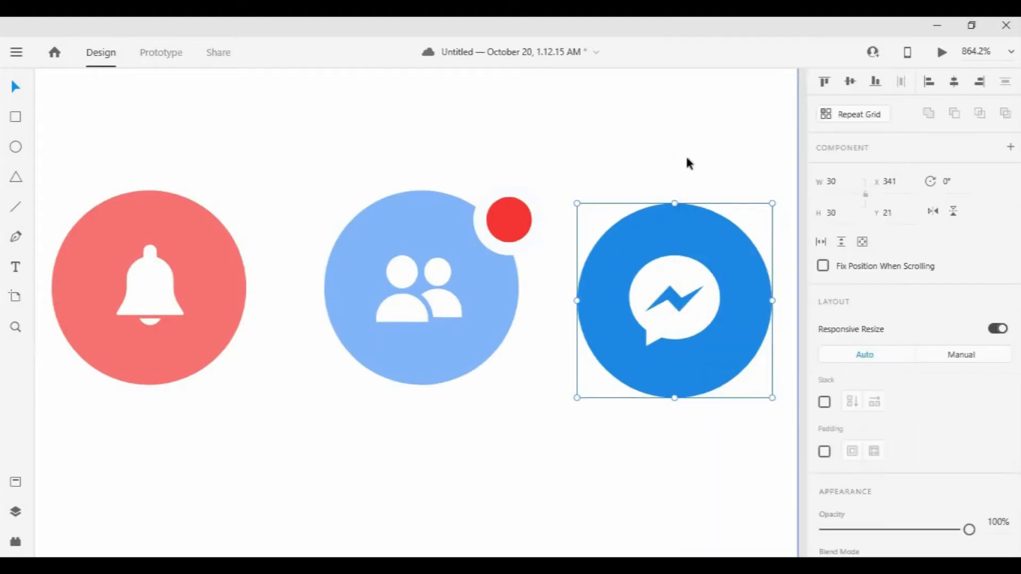
click(671, 159)
Move all four header icons further left, away from the header's right edge
scroll(657, 160, up, 2)
scroll(635, 164, down, 8)
drag(450, 207, 424, 207)
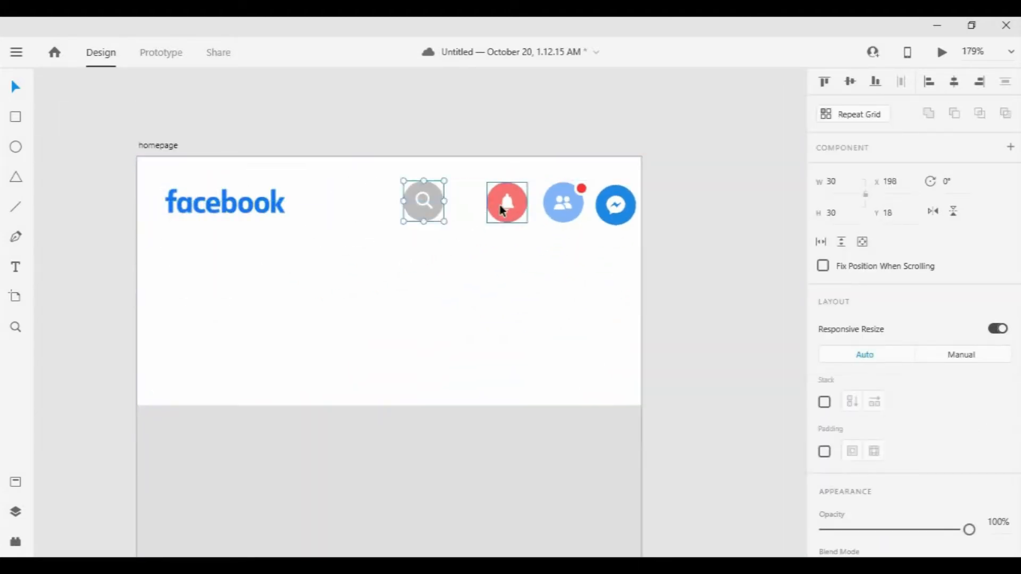
drag(504, 206, 471, 205)
drag(581, 189, 547, 186)
drag(612, 206, 584, 201)
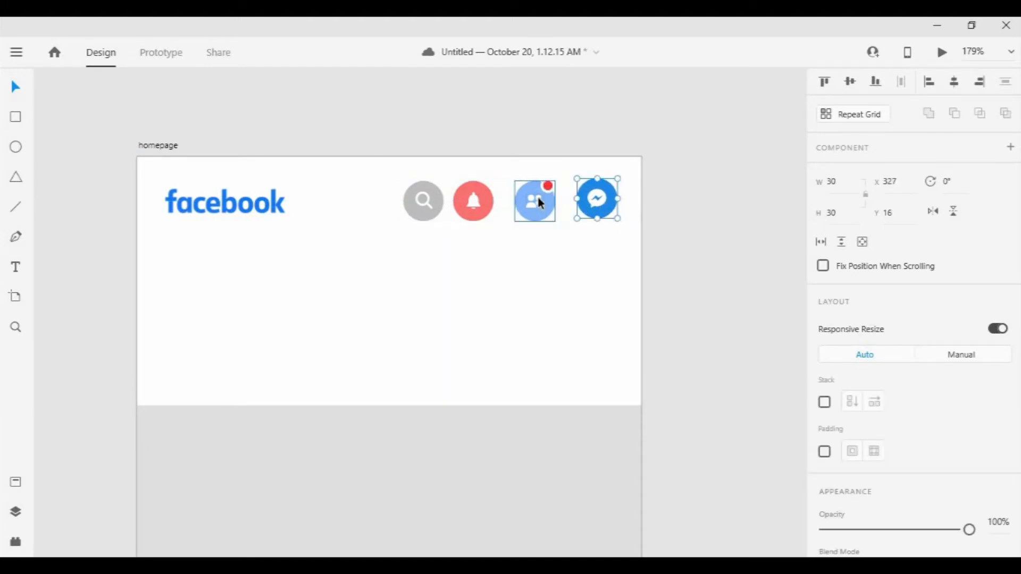
Group the red notification dot with the friends icon
scroll(538, 197, up, 3)
click(553, 168)
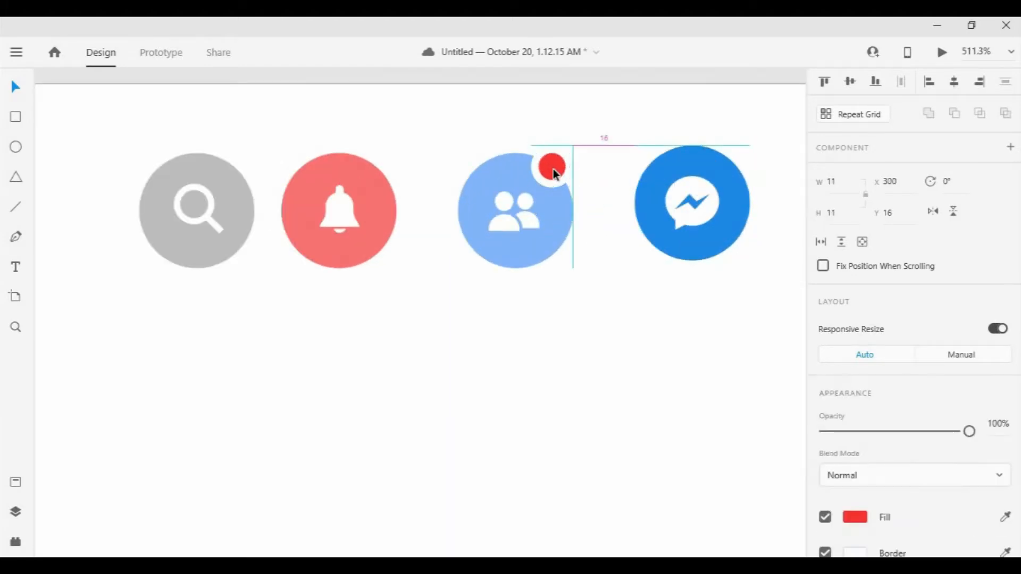
shift+click(536, 213)
right_click(534, 212)
click(570, 250)
Reposition the friends, bell and search icons to even out the spacing of the header icon row
drag(547, 217, 560, 210)
drag(381, 213, 412, 205)
click(237, 200)
drag(238, 200, 249, 205)
click(336, 330)
scroll(336, 326, down, 3)
Combine the search, bell, friends and Messenger icons into one group
drag(377, 368, 591, 362)
click(500, 267)
shift+click(565, 268)
shift+click(638, 269)
shift+click(708, 271)
right_click(709, 272)
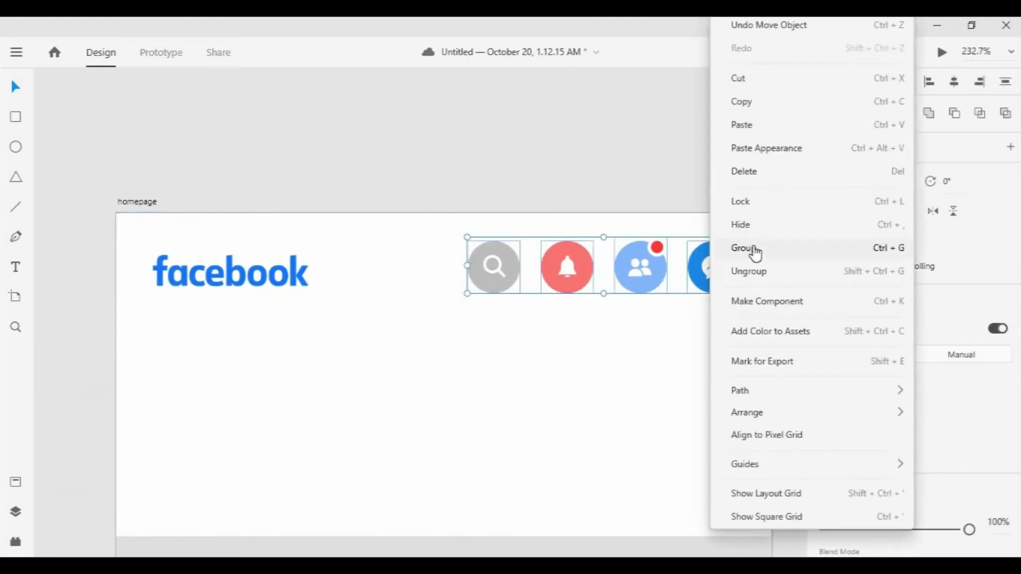
click(747, 248)
right_click(582, 279)
click(632, 250)
Align the Facebook logo with the icon group on their vertical middles and group them
shift+click(229, 271)
click(851, 85)
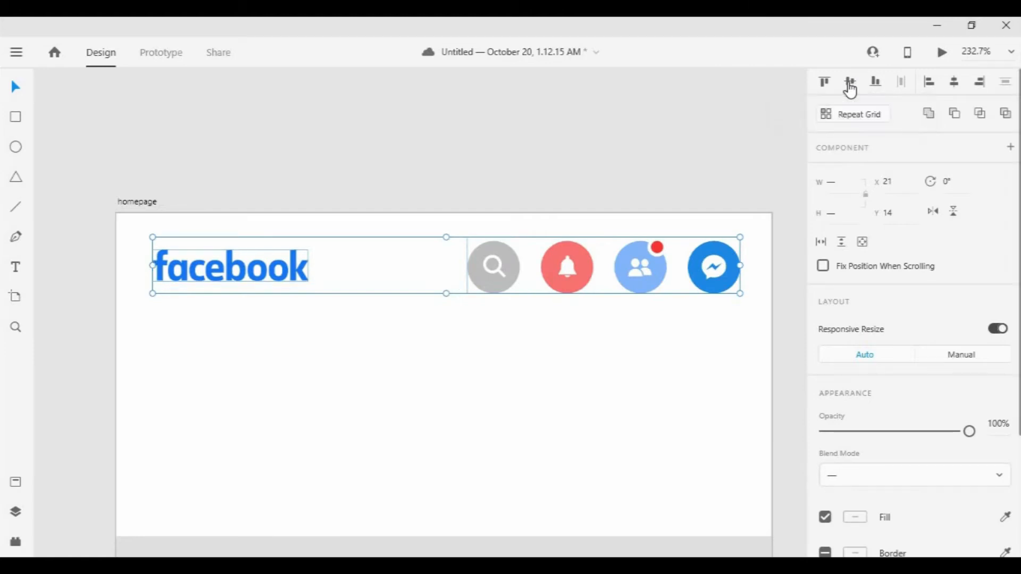
right_click(311, 269)
click(313, 251)
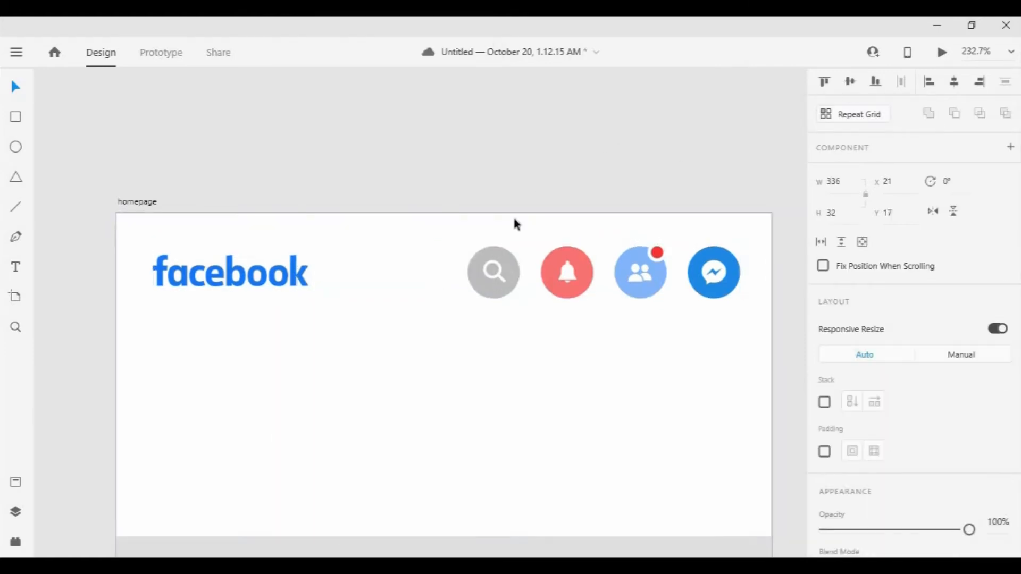
Centre the logo and icon row horizontally on the header rectangle
scroll(518, 145, down, 3)
shift+click(373, 266)
click(953, 85)
click(707, 295)
Move the round profile photo into the header below the Facebook logo, scale it down and line it up with the logo's left edge
scroll(707, 294, down, 3)
drag(708, 296, 746, 291)
drag(393, 305, 499, 244)
scroll(488, 260, up, 5)
drag(536, 303, 519, 290)
drag(472, 246, 459, 244)
drag(499, 282, 491, 258)
scroll(607, 285, down, 1)
Place the "What's on your mind" prompt text beside the profile photo and shift the photo slightly down
click(606, 286)
scroll(609, 292, down, 1)
drag(332, 426, 758, 264)
scroll(681, 330, down, 2)
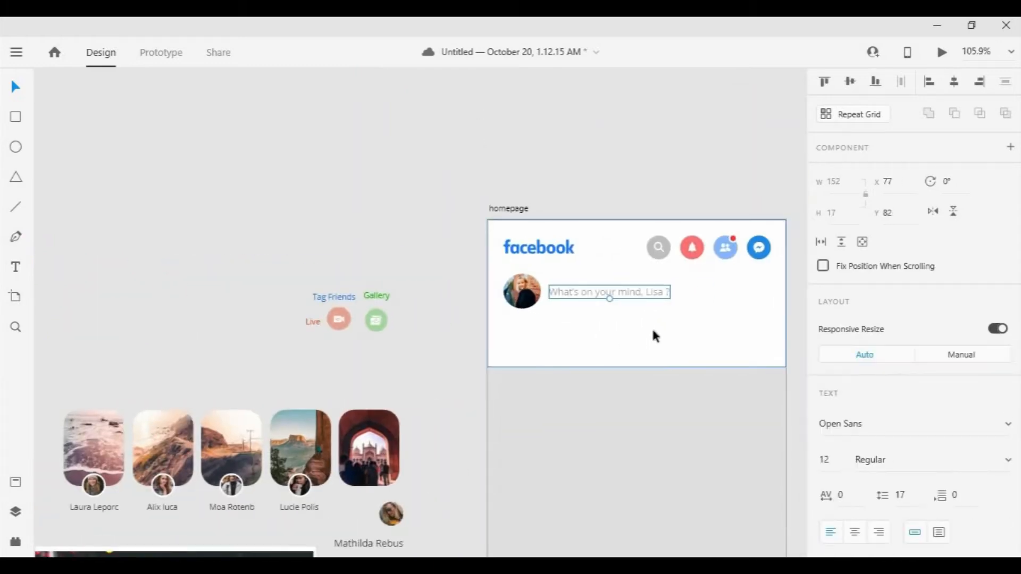
click(529, 298)
click(606, 293)
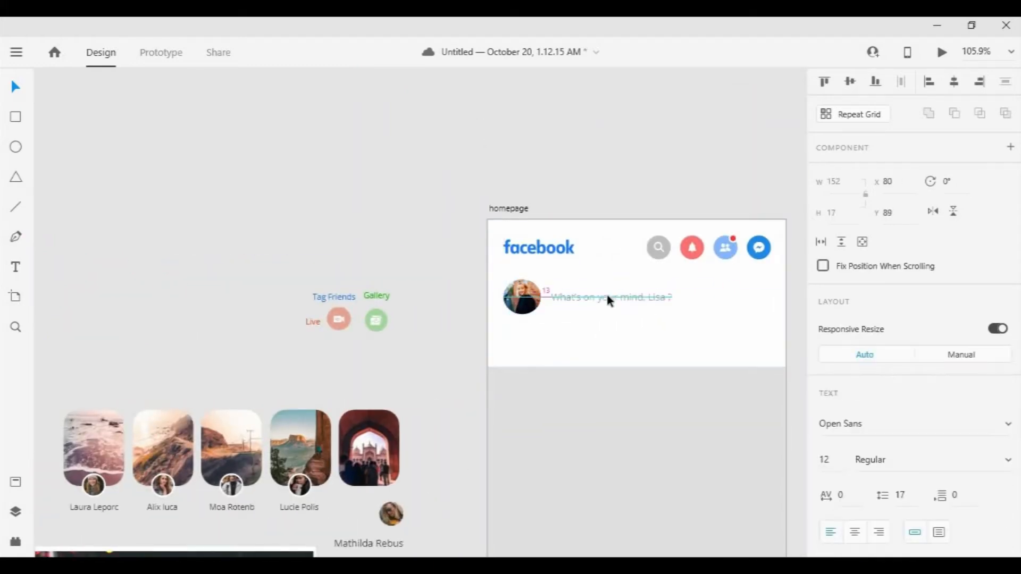
scroll(607, 292, up, 4)
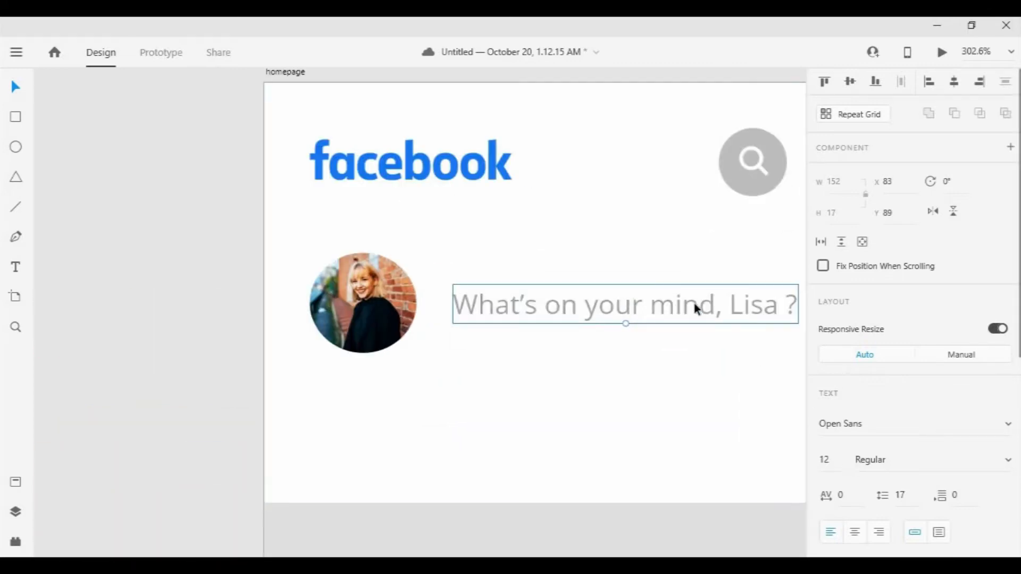
Align the prompt text with the profile photo on their vertical middles and group them
shift+click(401, 297)
click(850, 82)
right_click(664, 301)
click(697, 252)
Centre the gallery glyph in its green circle and group the two
click(645, 442)
scroll(646, 442, down, 2)
drag(706, 440, 655, 265)
scroll(622, 376, down, 3)
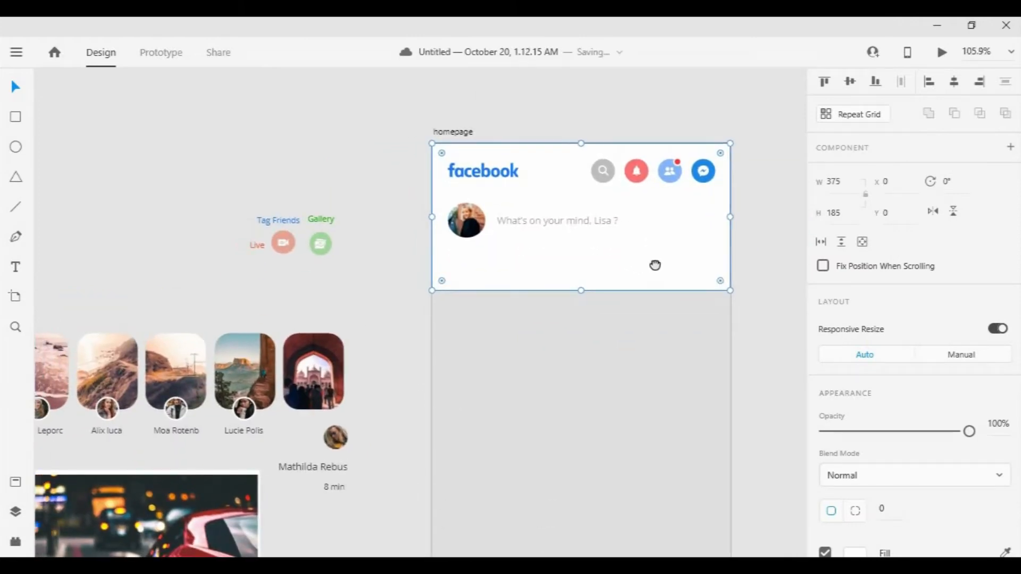
scroll(321, 242, up, 6)
click(321, 243)
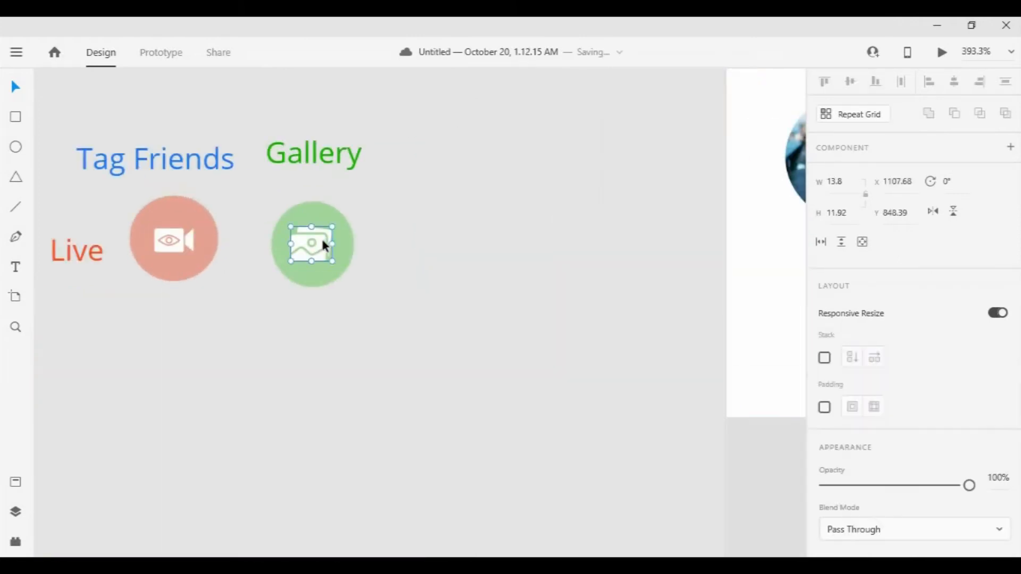
right_click(319, 252)
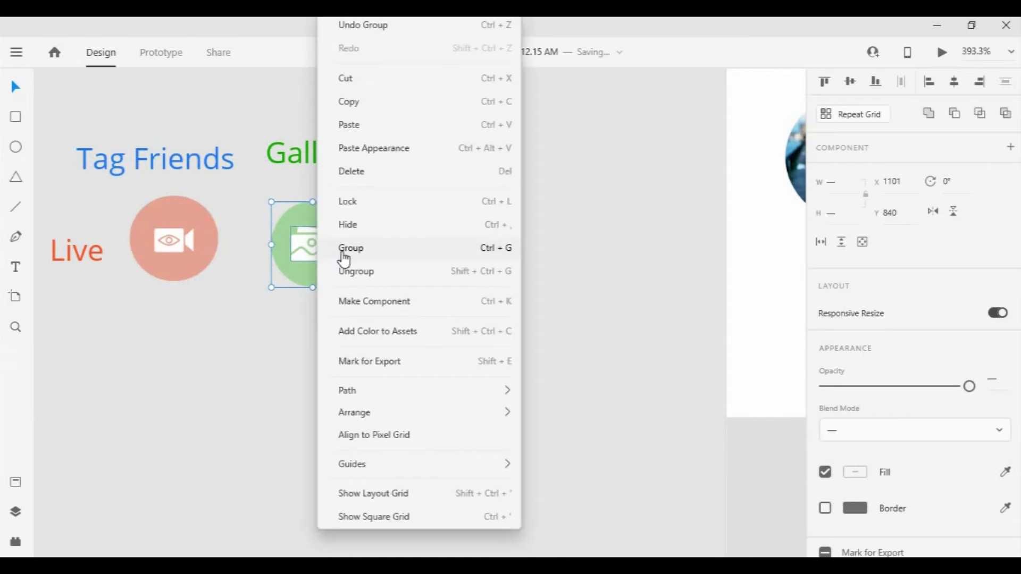
click(856, 82)
click(957, 83)
right_click(299, 235)
click(331, 255)
Place the gallery icon below the profile photo, aligned with its left edge at about X 20, Y 131
scroll(341, 277, down, 3)
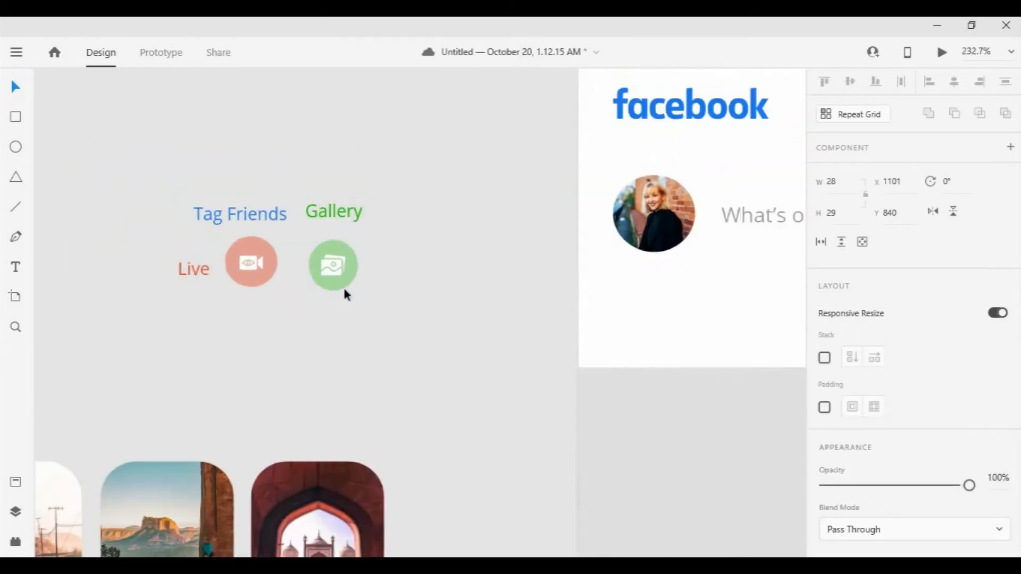
drag(638, 305, 628, 303)
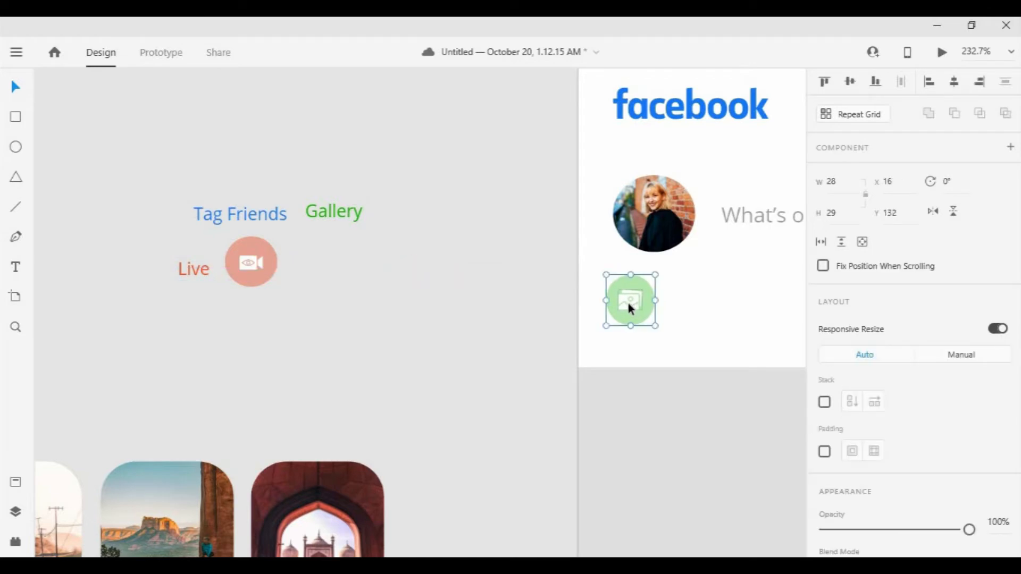
scroll(676, 314, up, 3)
scroll(659, 332, down, 1)
scroll(548, 330, up, 1)
drag(503, 317, 515, 310)
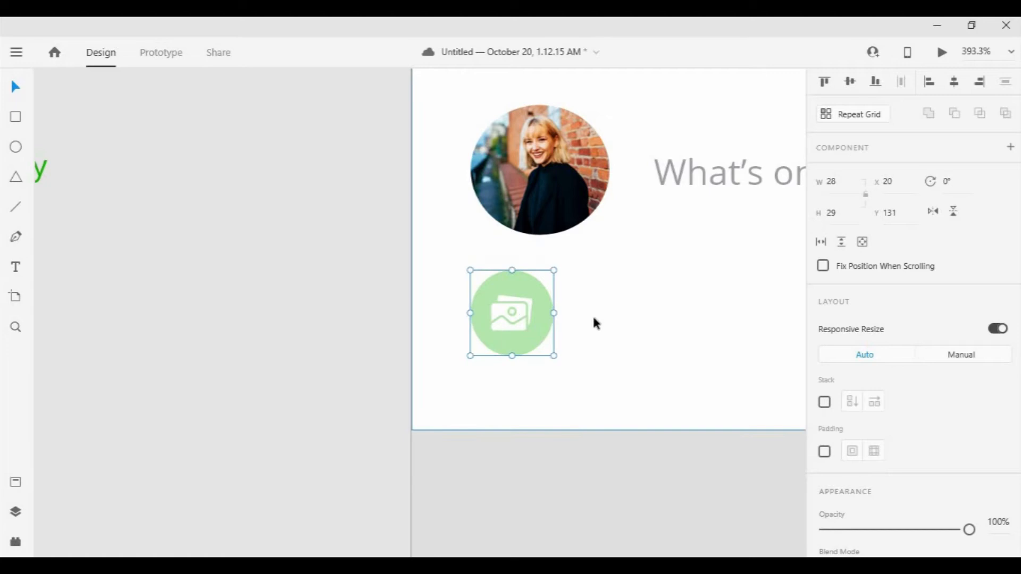
Draw a rectangle of about 56 by 26 beside the gallery icon and fill it with the icon's sampled green, #B4E5AD
drag(570, 270, 736, 347)
click(15, 87)
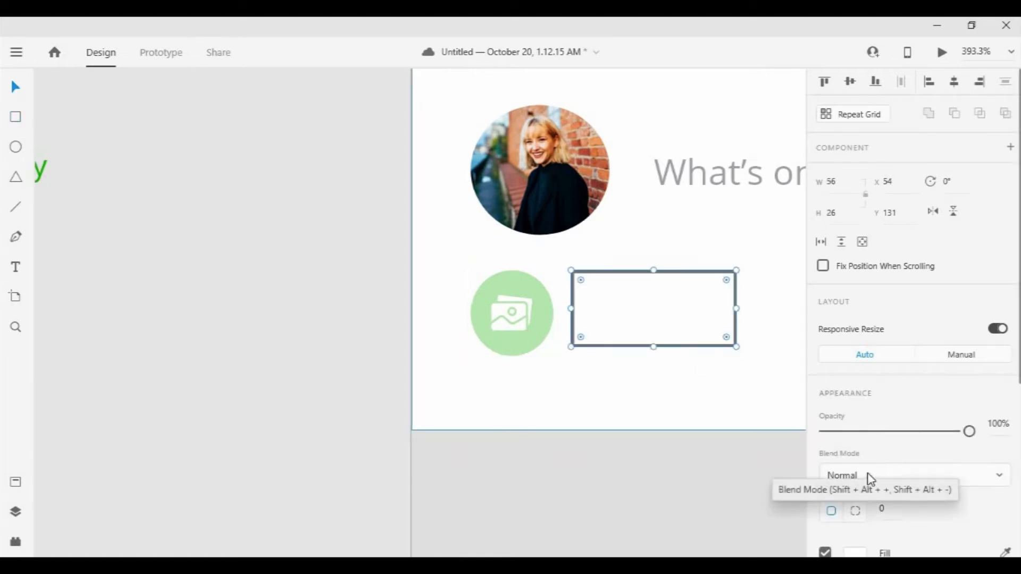
scroll(846, 457, down, 3)
click(540, 328)
click(640, 311)
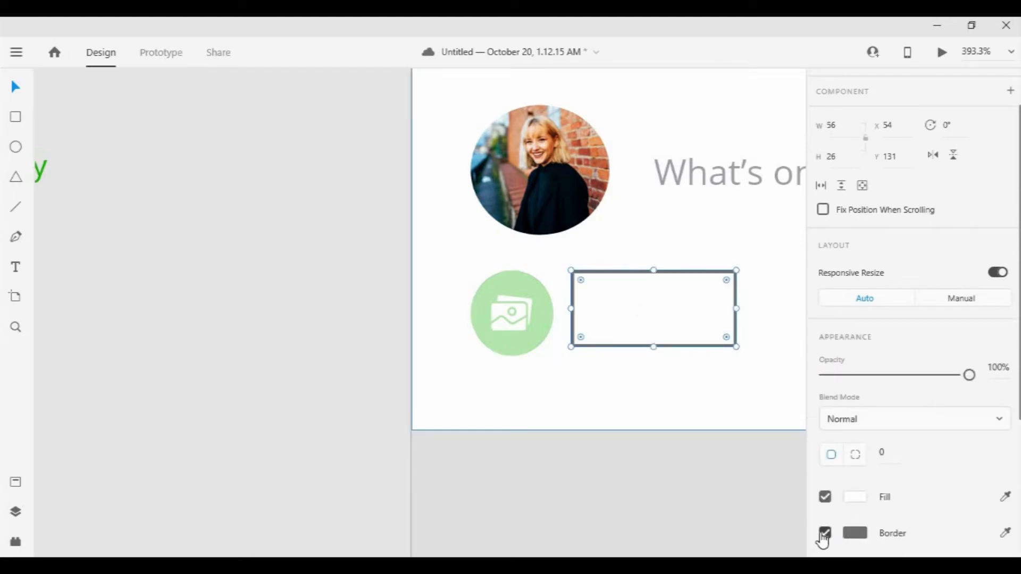
click(850, 497)
click(802, 498)
click(535, 338)
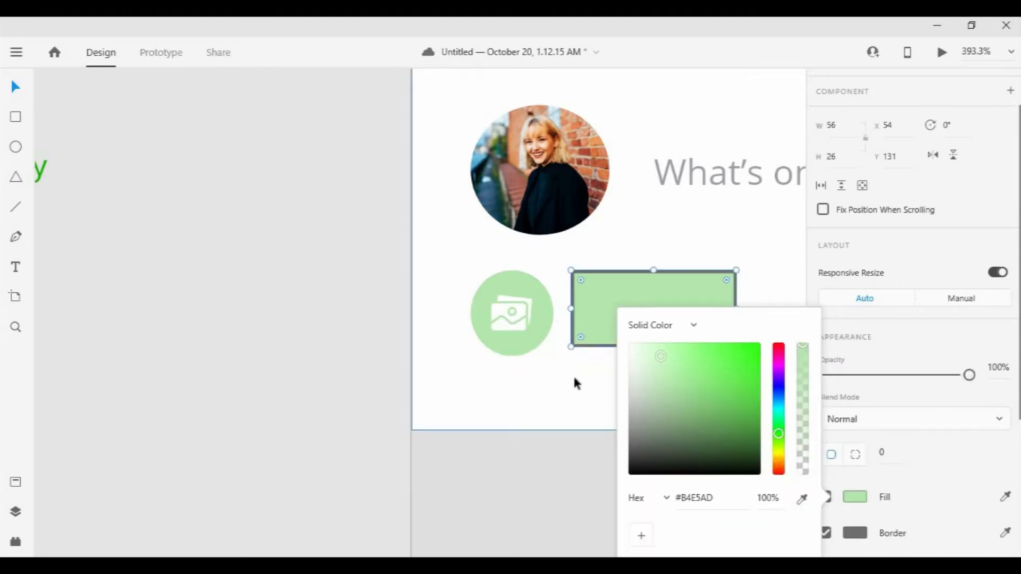
Remove the border of the green rectangle, keeping its fill
click(805, 492)
click(824, 497)
click(824, 496)
click(825, 533)
Extend the green rectangle left over the gallery icon to about 71 wide and send it behind the icon
drag(677, 317, 675, 315)
drag(553, 313, 528, 309)
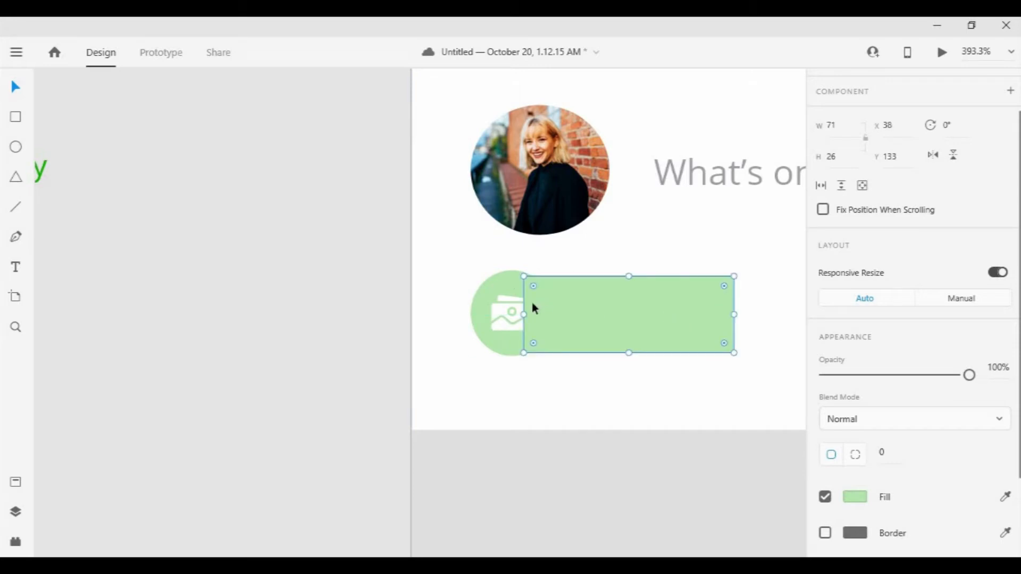
right_click(539, 306)
mouse_move(540, 390)
click(752, 461)
Round the green rectangle's corners to 13 and fit it over the gallery icon as a pill of about 86 by 29
drag(630, 326, 649, 325)
mouse_move(563, 321)
mouse_down()
mouse_move(611, 323)
mouse_move(566, 326)
mouse_up()
drag(581, 277, 582, 272)
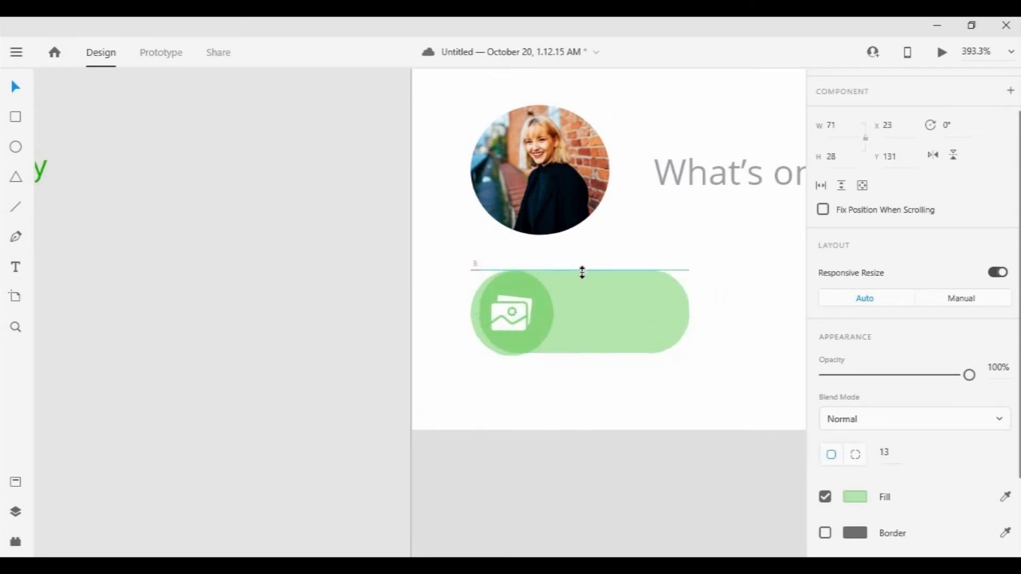
click(648, 417)
scroll(649, 420, down, 5)
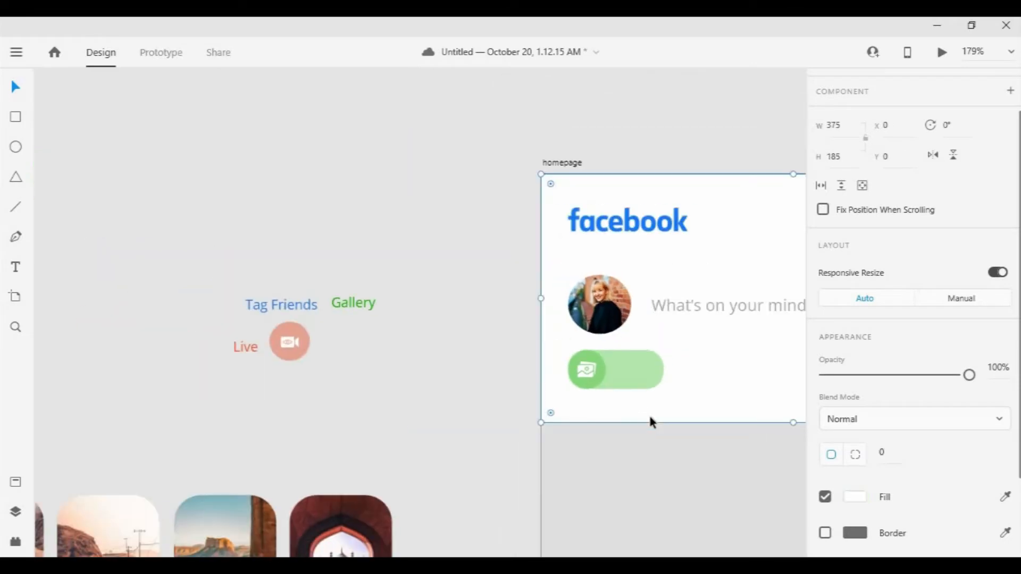
click(652, 382)
drag(664, 370, 682, 370)
click(731, 397)
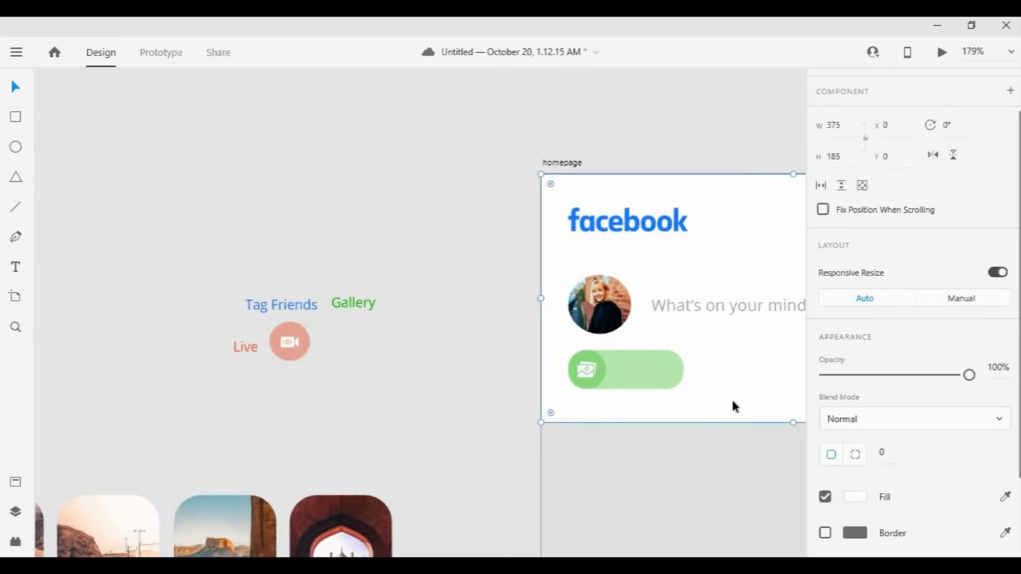
Place the Gallery label on the green pill and lower the pill's opacity to about 80%
drag(361, 309, 649, 372)
click(672, 380)
drag(964, 382, 944, 384)
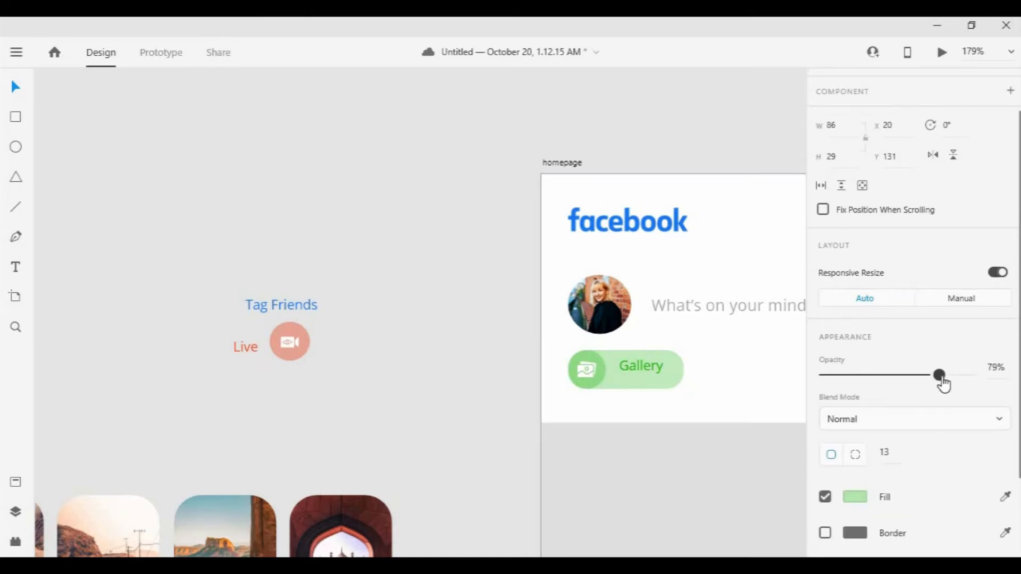
Align the Gallery label to the green pill's vertical middle and position it at about X 56
click(656, 372)
shift+click(674, 368)
click(853, 83)
click(649, 371)
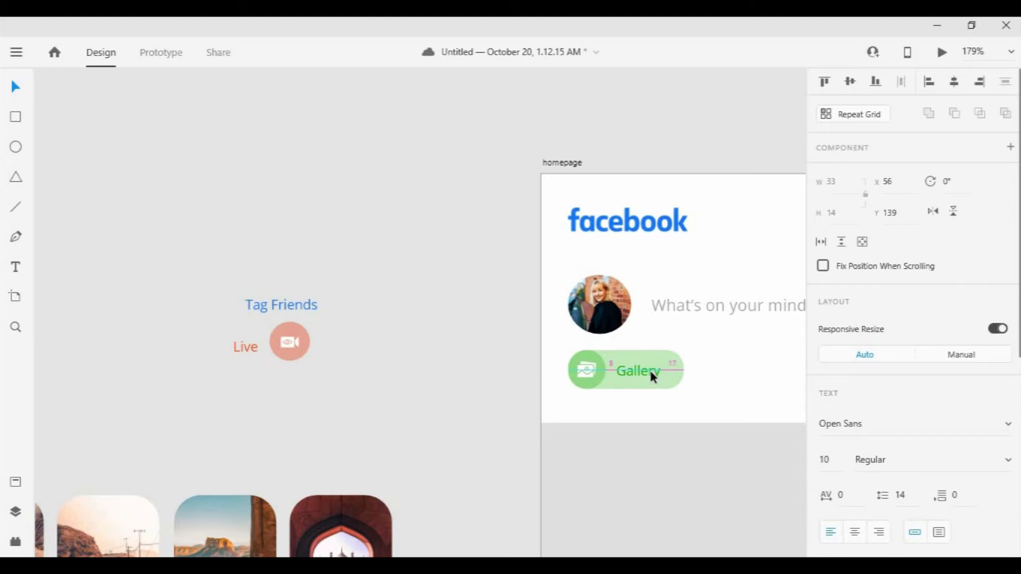
click(742, 370)
Move the friends icon from the header to beside the Gallery button, at about X 127, Y 128
scroll(741, 373, down, 3)
drag(756, 376, 588, 362)
right_click(689, 271)
click(728, 273)
drag(682, 272, 684, 283)
click(682, 294)
click(682, 274)
double_click(683, 272)
drag(684, 272, 555, 363)
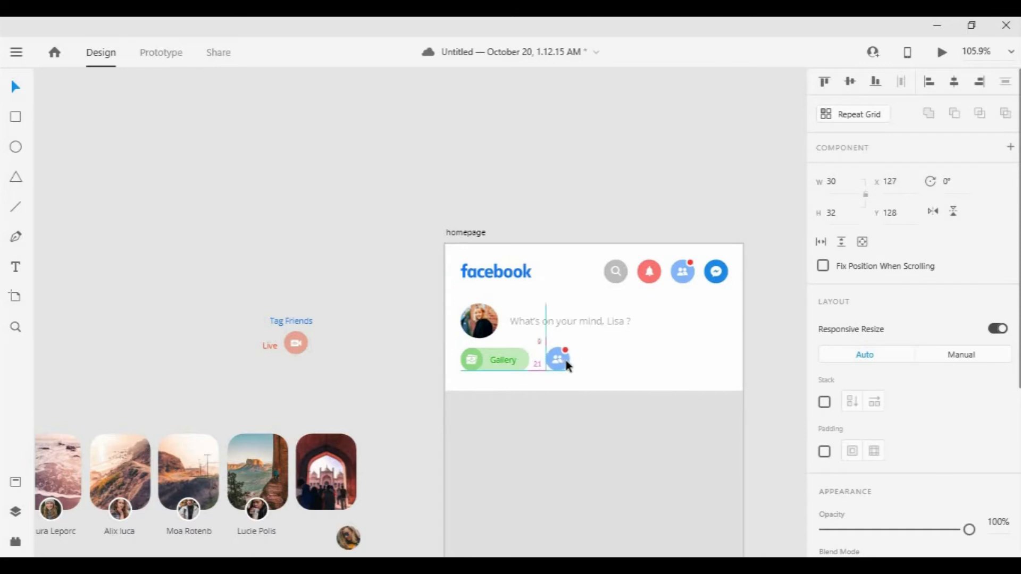
drag(564, 363, 565, 363)
Delete the red notification dot from the friends icon beside the Gallery button
scroll(544, 365, up, 5)
click(538, 325)
double_click(538, 326)
key(Delete)
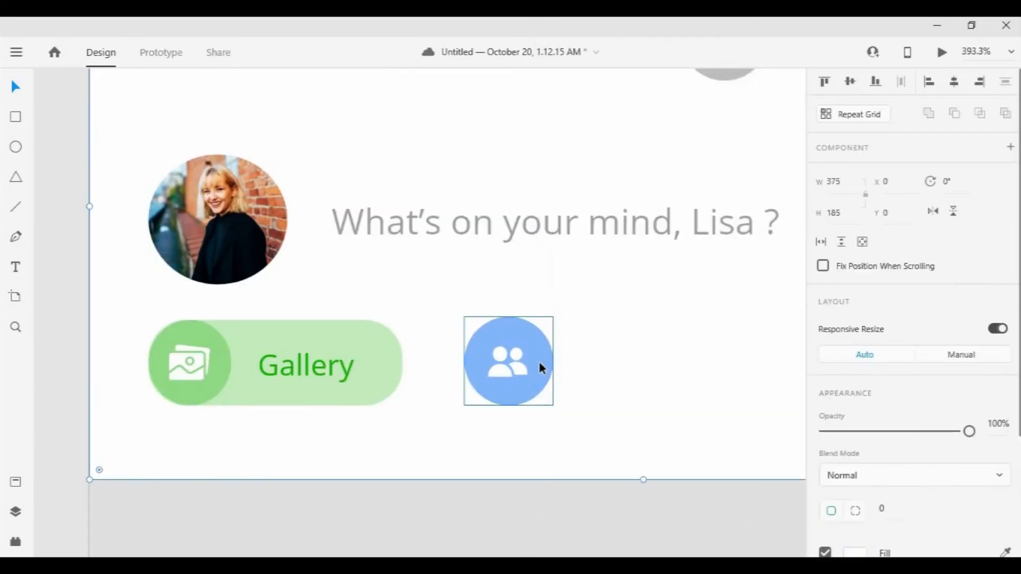
click(538, 365)
Copy the green pill onto the friends icon, at about 86 by 30 and X 127, Y 130
scroll(538, 364, down, 3)
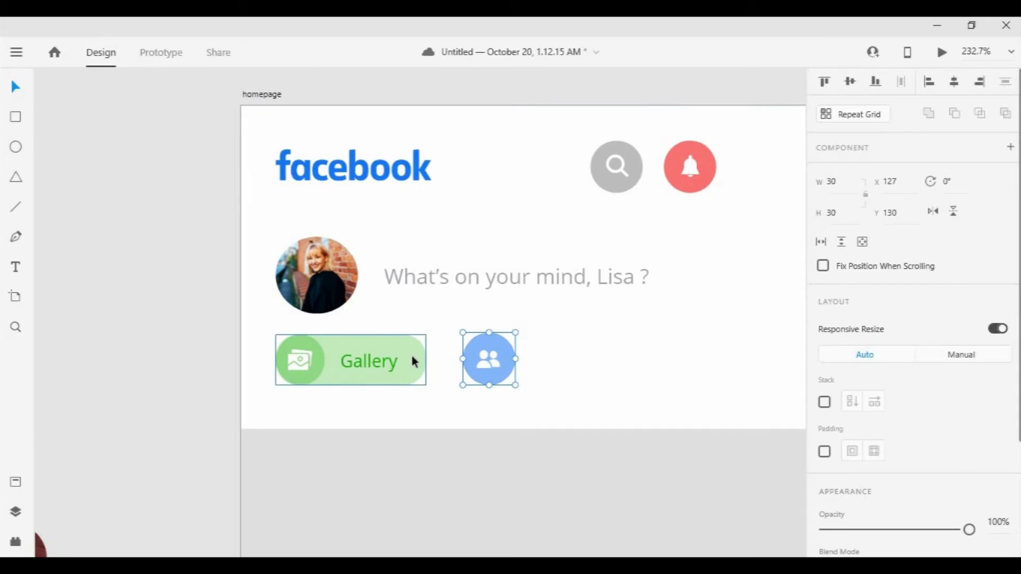
click(414, 361)
right_click(412, 361)
click(127, 335)
key(z)
click(191, 314)
click(21, 96)
right_click(484, 366)
click(87, 285)
right_click(482, 380)
key(Escape)
drag(484, 381, 721, 372)
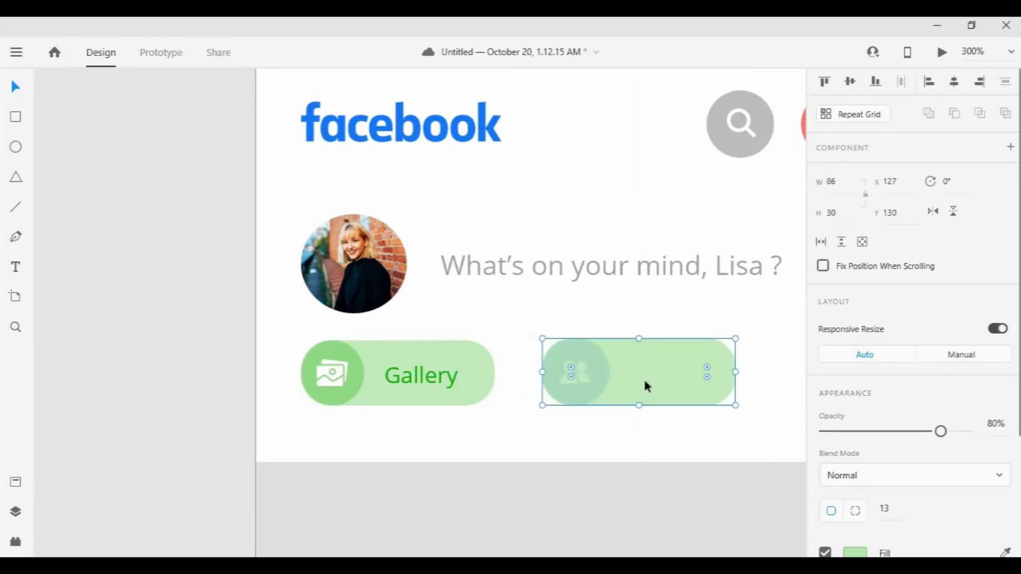
Shift the copied pill off the friends icon's edge and fill it with the icon's sampled blue
drag(647, 385, 660, 385)
scroll(851, 478, down, 3)
click(860, 413)
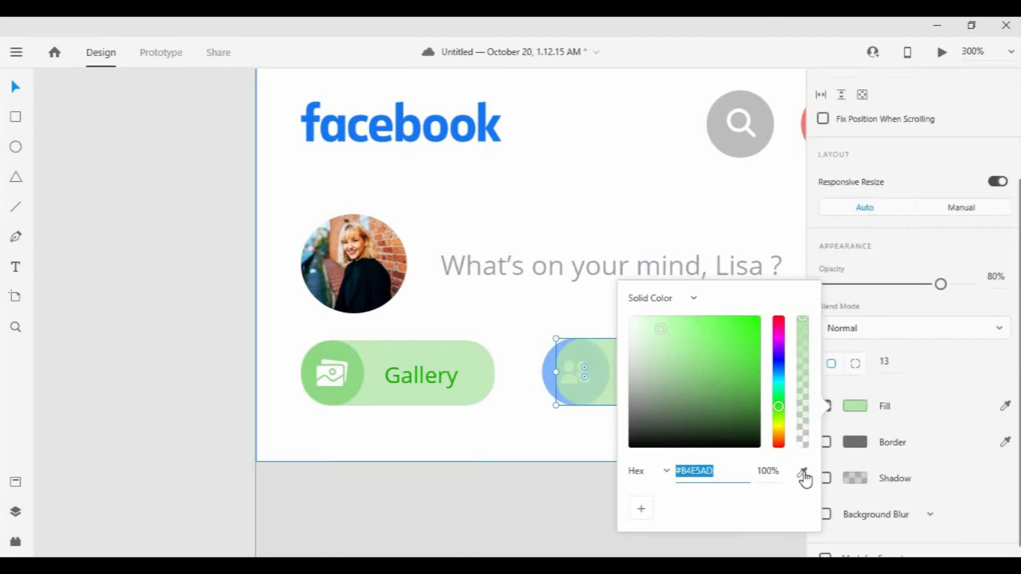
click(803, 472)
click(548, 373)
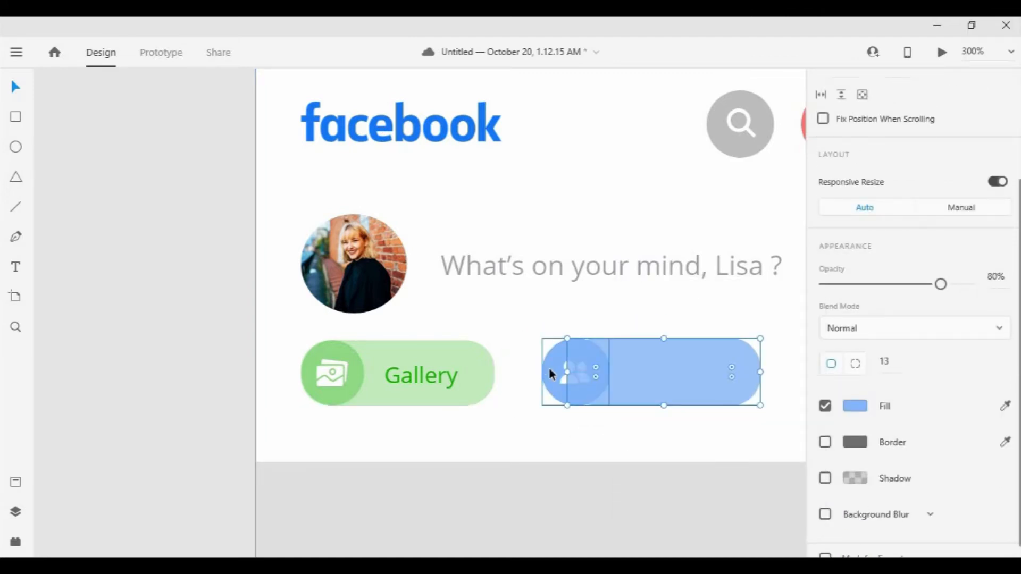
Arrange the blue pill behind the friends icon and move it back to X 127, Y 130
right_click(550, 371)
mouse_move(740, 389)
click(798, 438)
click(681, 423)
mouse_move(679, 398)
mouse_down()
mouse_move(681, 384)
mouse_move(668, 381)
mouse_up()
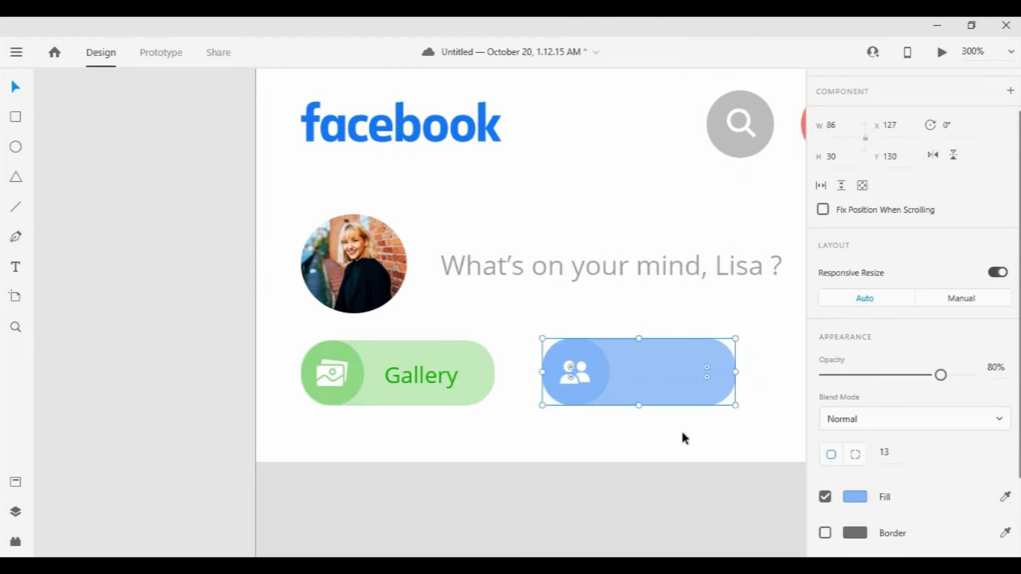
Place the Tag Friends label on the blue pill beside the friends icon
scroll(686, 436, down, 5)
scroll(704, 330, down, 3)
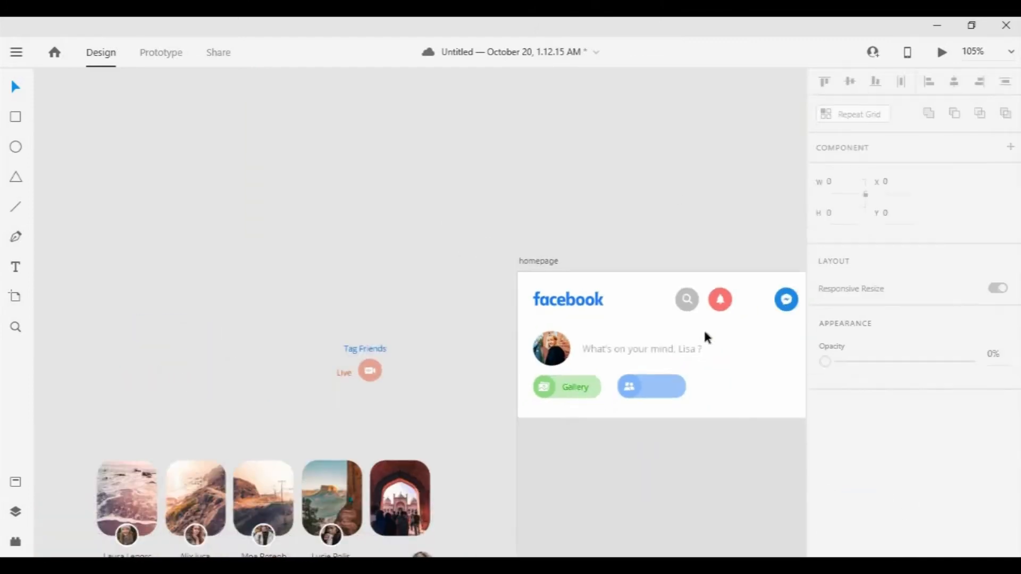
drag(390, 313, 615, 337)
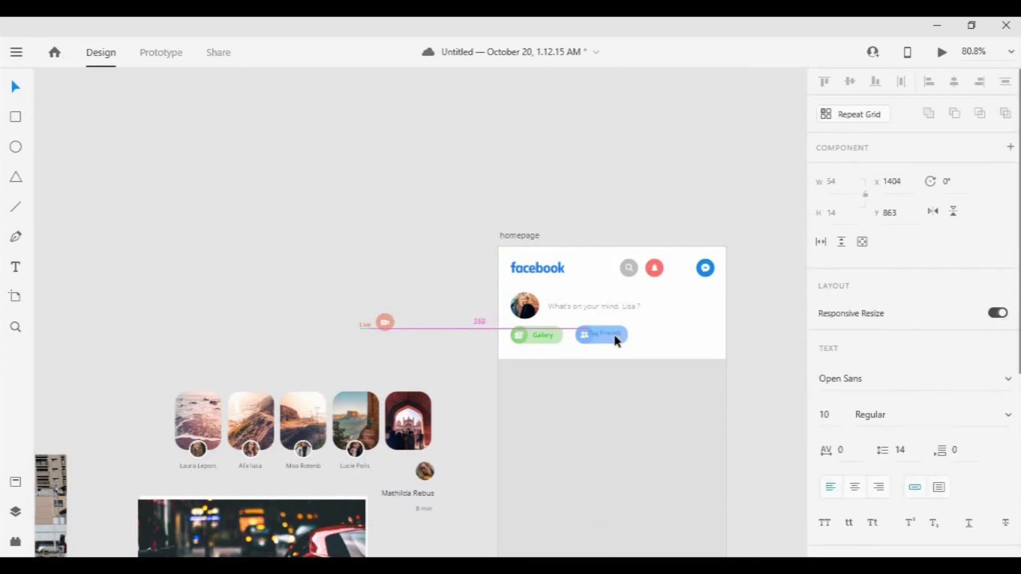
scroll(618, 337, up, 8)
click(638, 321)
Widen the blue pill to fit the Tag Friends label and align the label to the pill's vertical middle
drag(668, 348, 702, 348)
double_click(627, 351)
drag(626, 351, 647, 351)
click(653, 315)
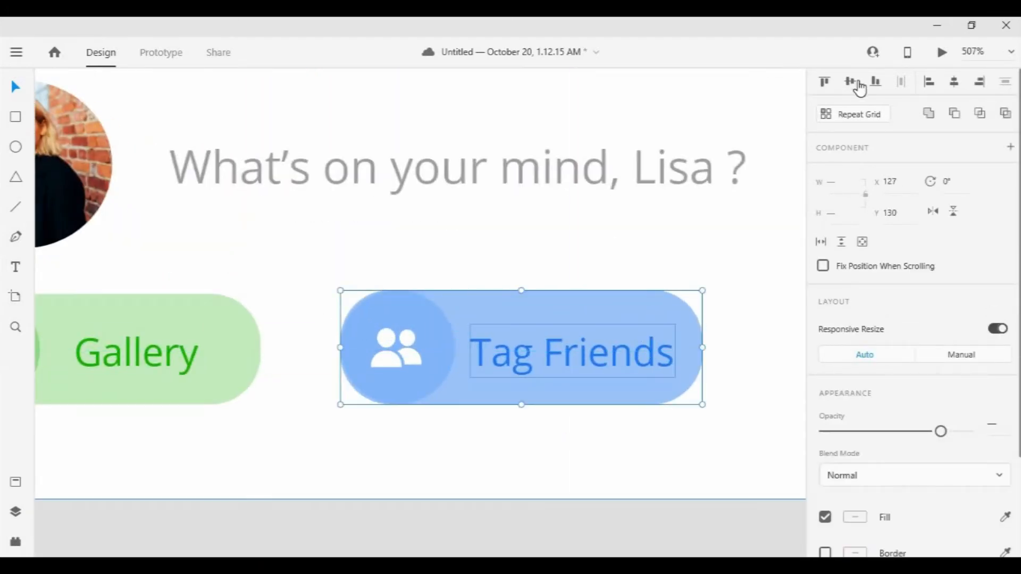
click(795, 325)
Widen the Gallery pill to about 94 and extend the Tag Friends pill further to the right
scroll(733, 401, down, 5)
scroll(723, 481, down, 4)
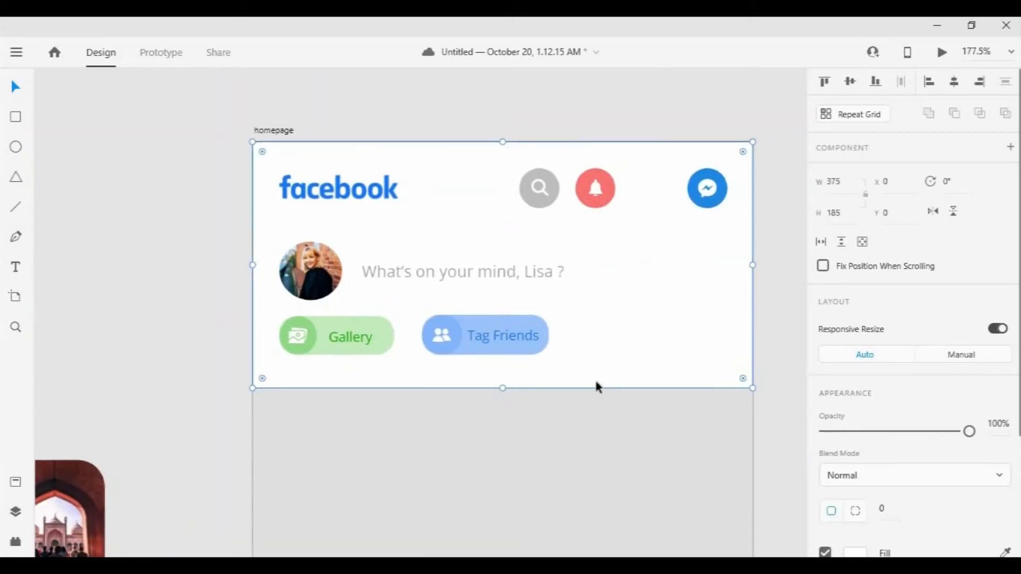
click(431, 349)
drag(440, 350, 449, 350)
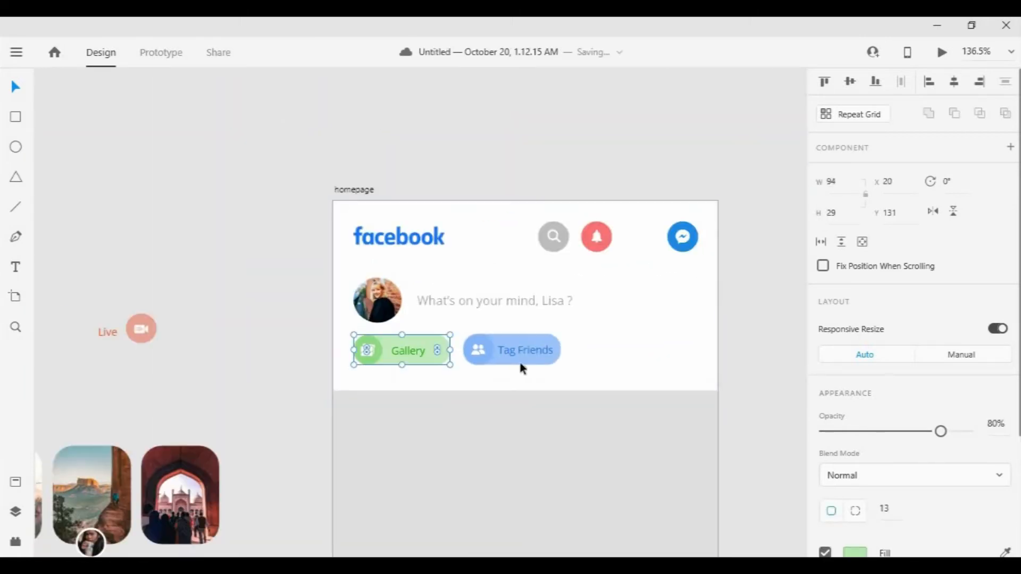
click(524, 353)
Reposition the Gallery and Tag Friends labels to balance the spacing within their widened pills
click(404, 350)
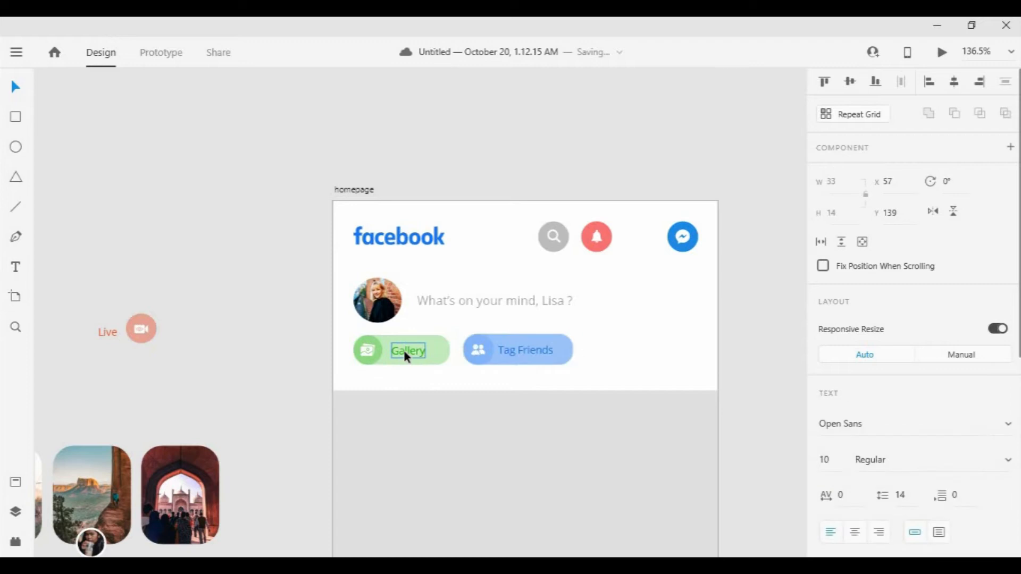
click(528, 350)
drag(426, 351, 424, 355)
click(520, 353)
click(666, 355)
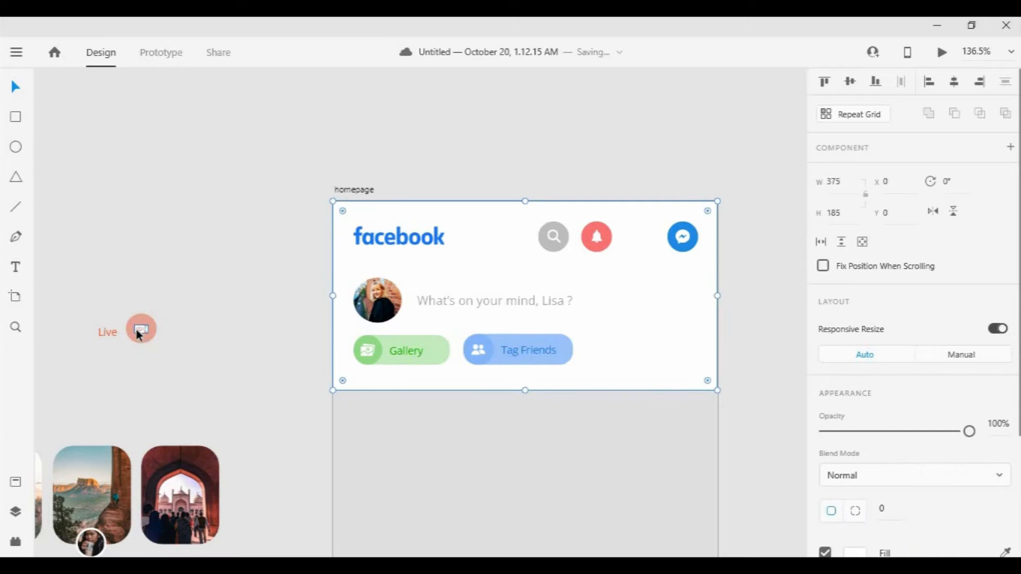
Place the video camera icon to the right of the Tag Friends button, at about X 250, Y 132
scroll(145, 327, up, 3)
click(168, 333)
scroll(553, 394, down, 1)
drag(553, 395, 640, 296)
scroll(770, 488, down, 2)
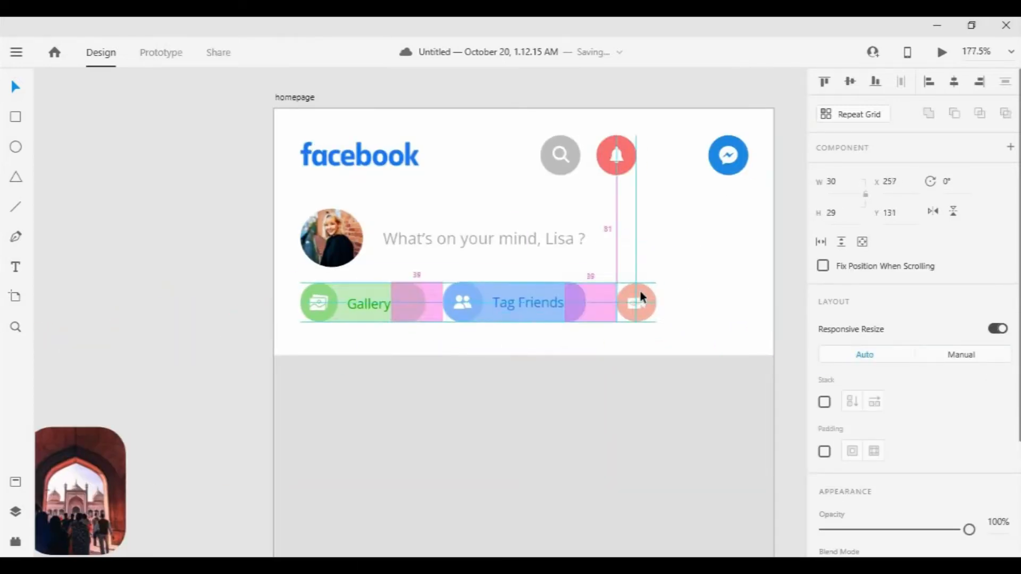
mouse_move(640, 292)
mouse_down()
mouse_move(631, 292)
mouse_move(649, 288)
mouse_move(640, 289)
mouse_up()
click(690, 287)
scroll(690, 287, down, 2)
click(640, 289)
click(510, 294)
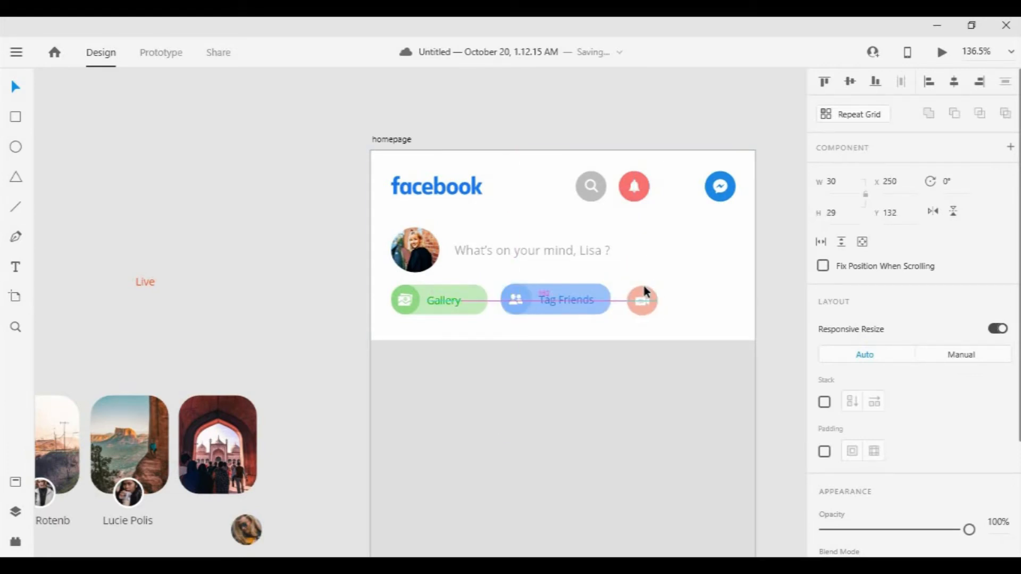
drag(643, 287, 641, 288)
Duplicate the green Gallery pill beside the camera icon at X 278, Y 131, and set its opacity to 100%
click(476, 306)
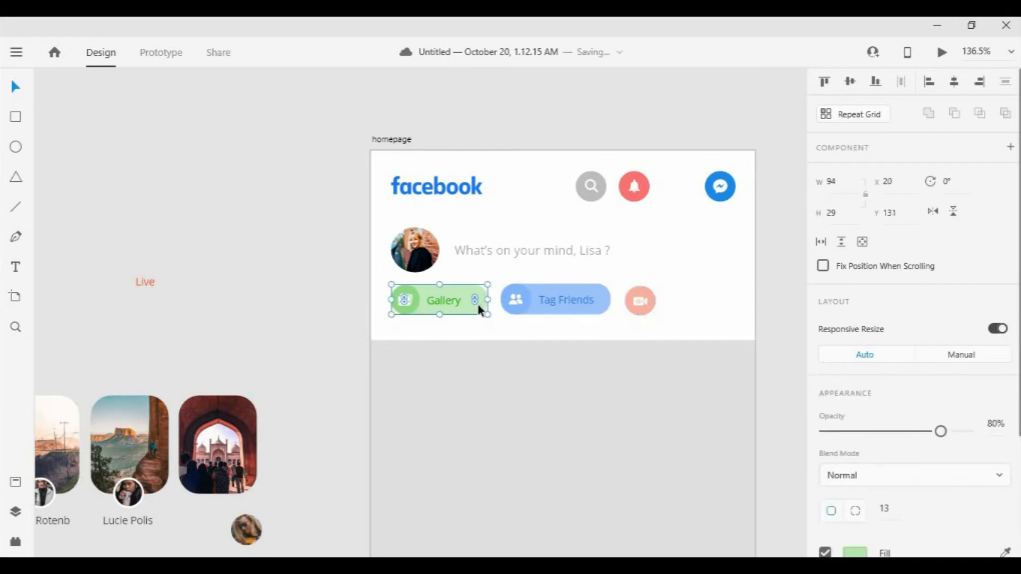
alt+drag(477, 302, 729, 311)
drag(942, 432, 969, 431)
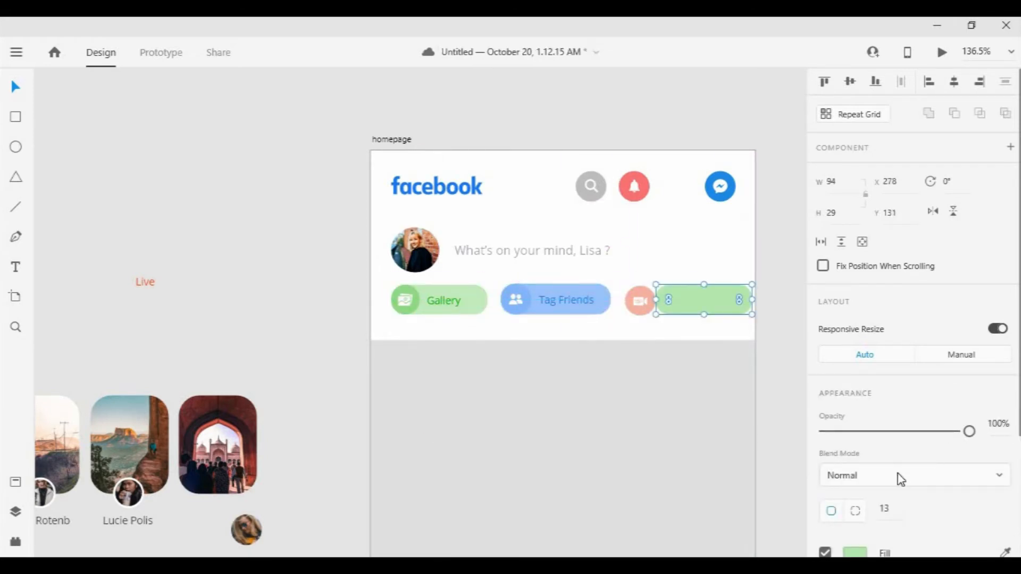
Fill the duplicated pill with the salmon color sampled from the camera icon
scroll(898, 478, down, 3)
click(854, 388)
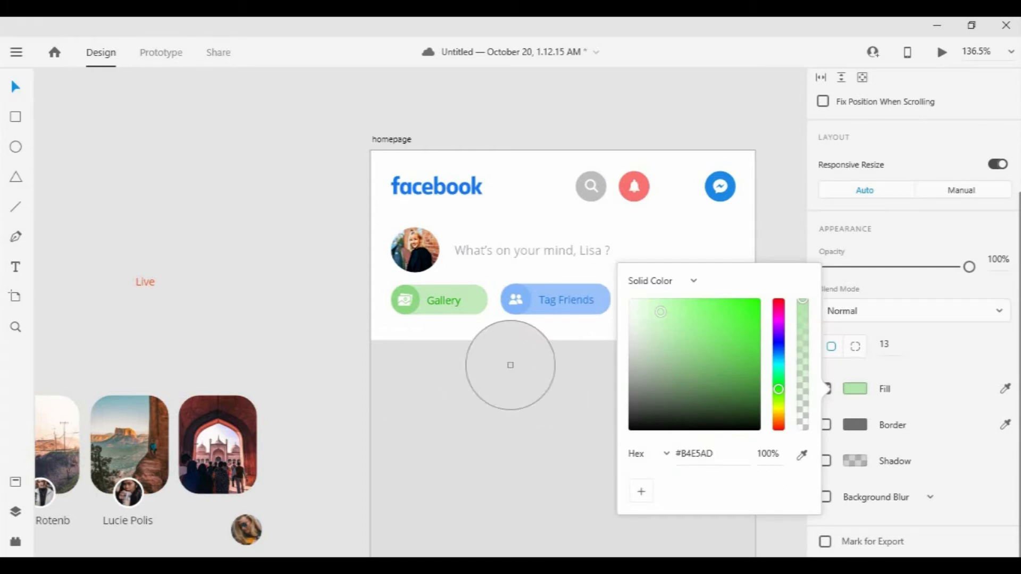
click(528, 436)
scroll(577, 329, down, 2)
scroll(689, 305, up, 4)
drag(689, 304, 606, 251)
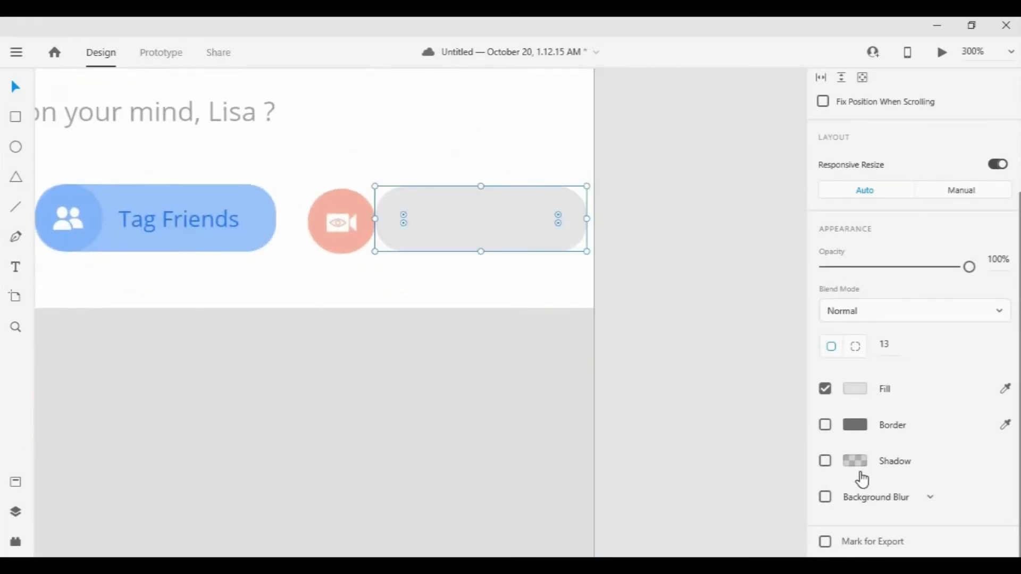
click(855, 388)
click(804, 455)
click(353, 235)
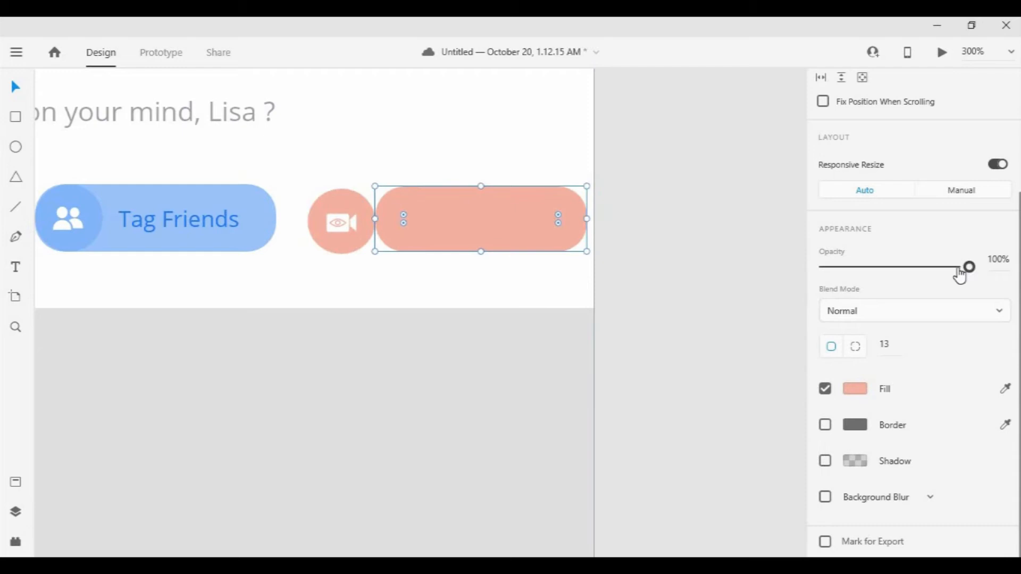
Lower the salmon pill's opacity to 80% and move it over the camera icon, aligned with its left edge
drag(961, 276, 944, 274)
drag(470, 234, 407, 237)
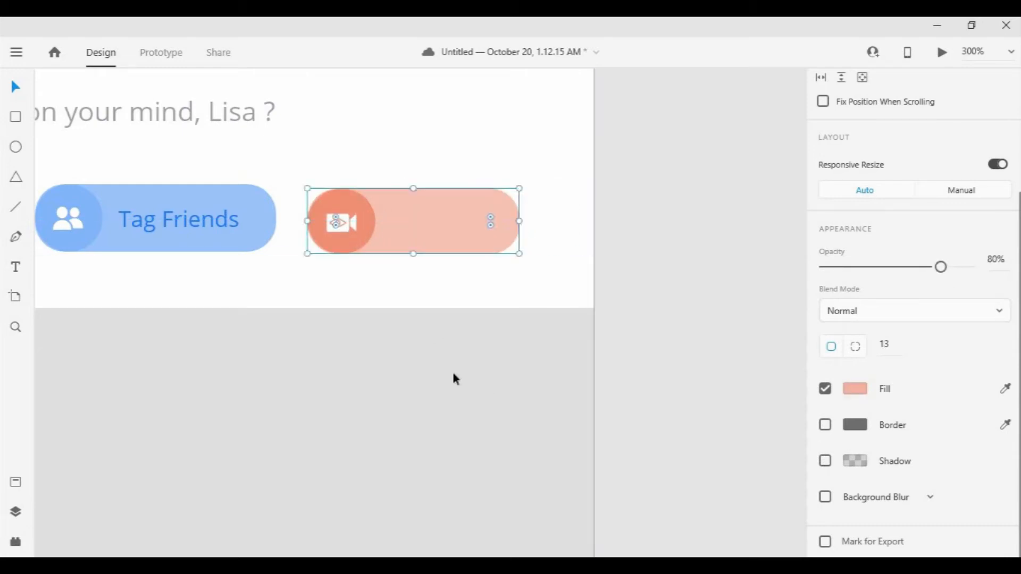
Place the Live label on the salmon pill beside the camera icon
scroll(455, 375, down, 5)
click(558, 306)
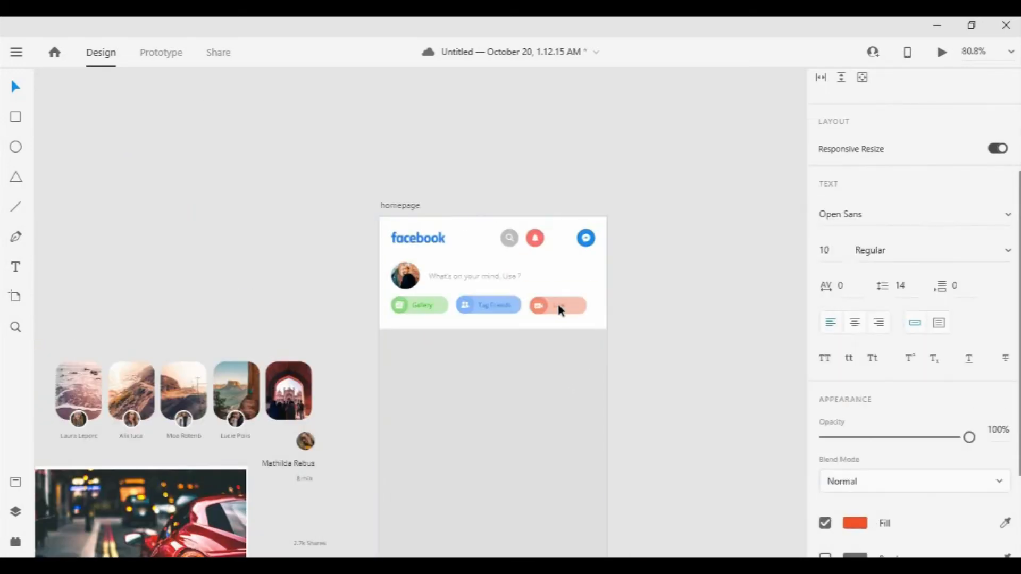
scroll(558, 307, up, 5)
drag(561, 307, 559, 308)
Align the Live label to the salmon pill's vertical middle and position it at about X 285, Y 140
click(601, 311)
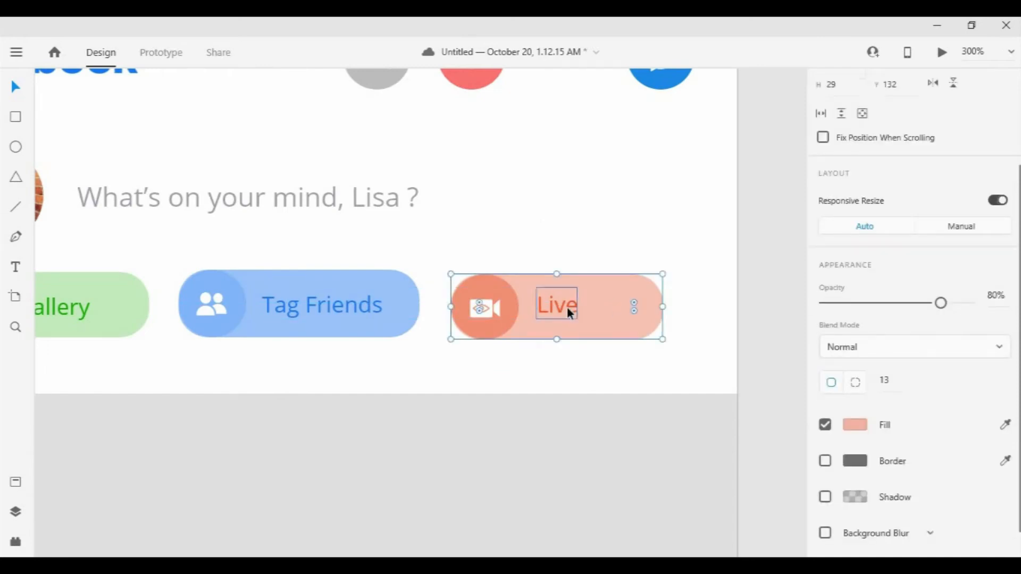
shift+click(566, 312)
click(850, 81)
click(573, 311)
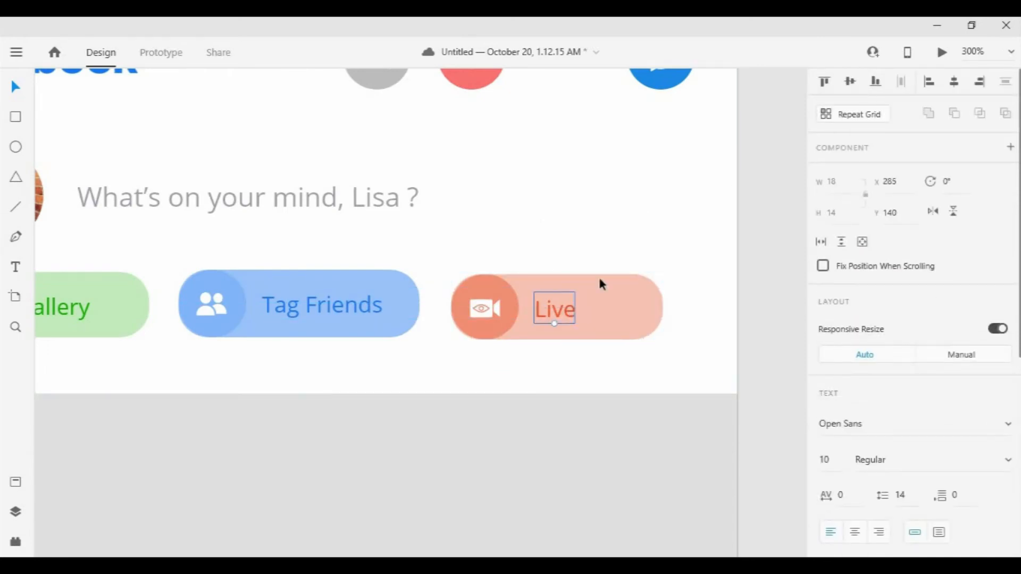
key(Escape)
key(Escape)
Group the icon, pill and label of each of the Gallery, Tag Friends and Live buttons
scroll(599, 248, down, 3)
double_click(385, 262)
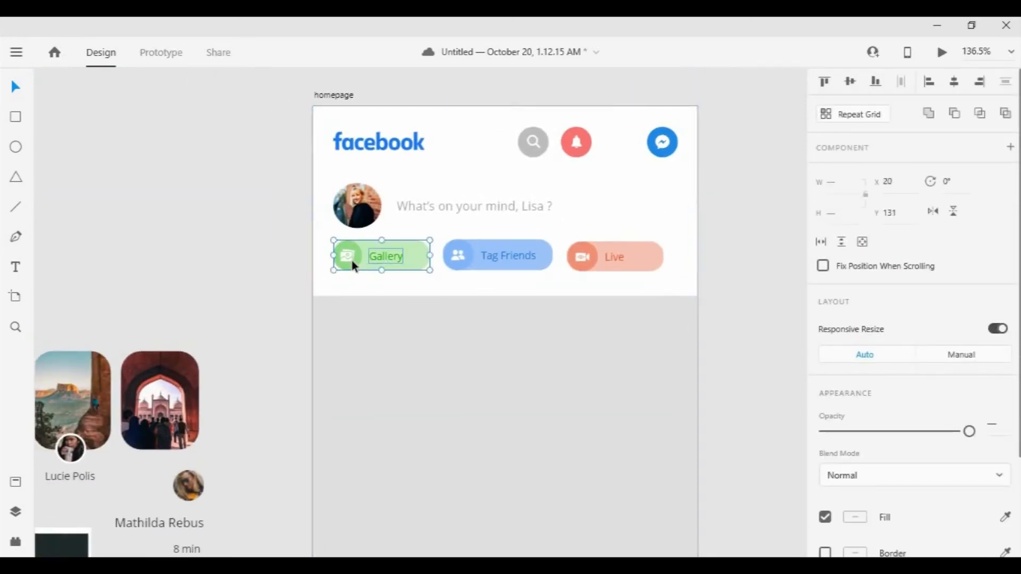
click(458, 256)
click(579, 256)
shift+click(618, 259)
shift+click(638, 258)
right_click(641, 258)
click(665, 264)
Align the three button groups to their vertical middle and group them into one row
shift+click(508, 262)
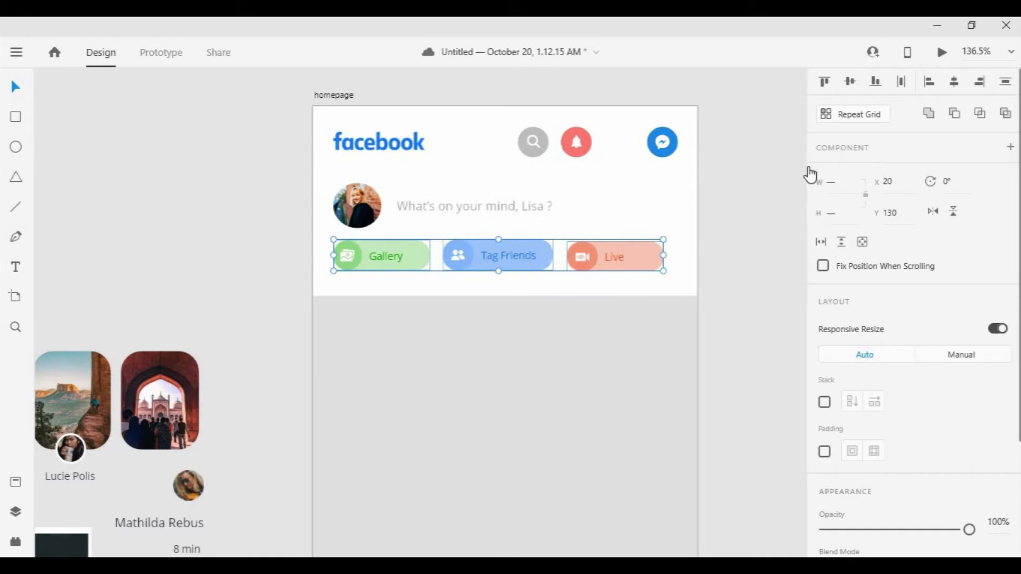
click(875, 83)
right_click(623, 256)
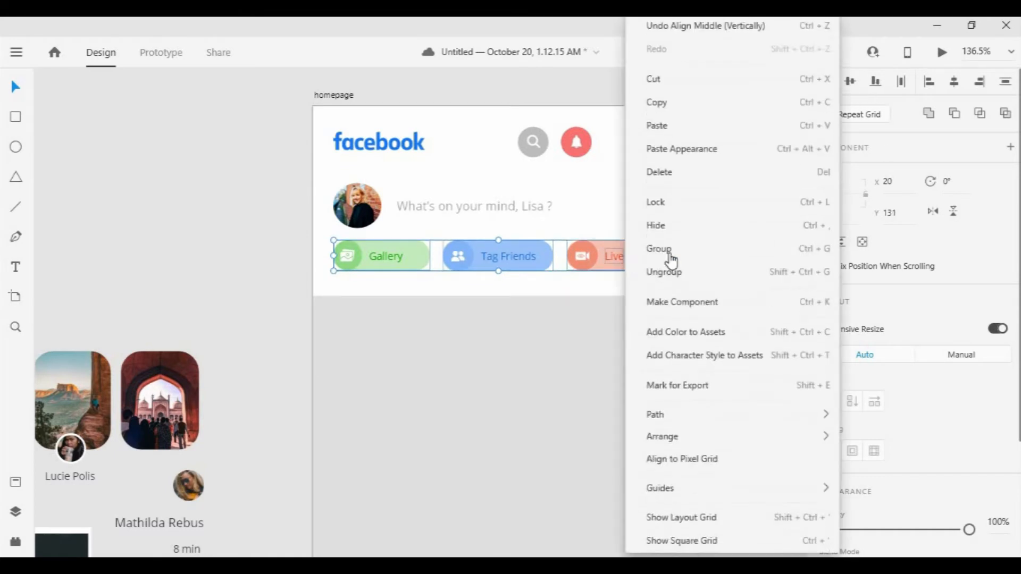
click(654, 258)
click(741, 272)
Extend the white header background downward to a height of about 296
scroll(735, 303, down, 3)
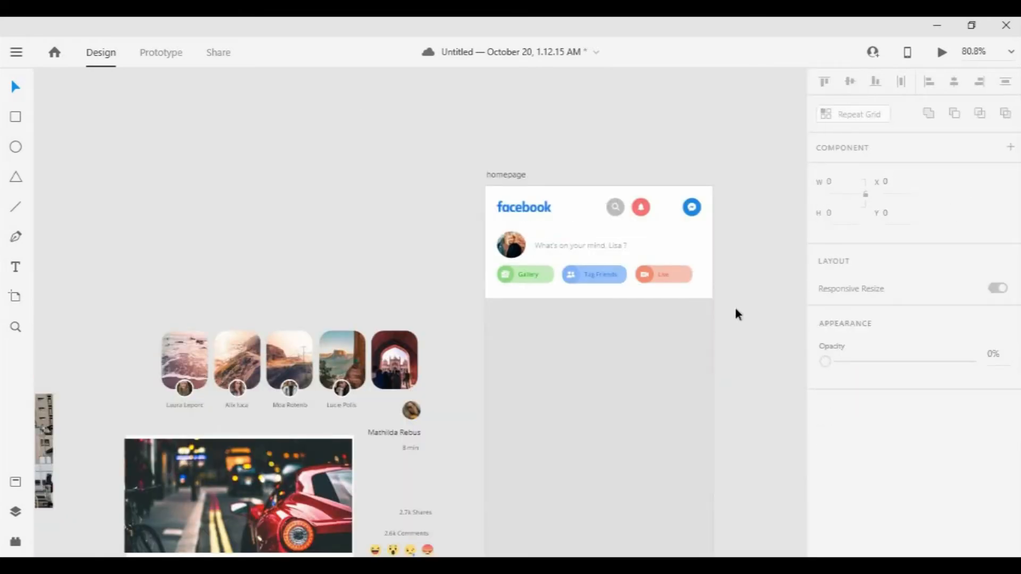
click(656, 250)
drag(599, 299, 602, 365)
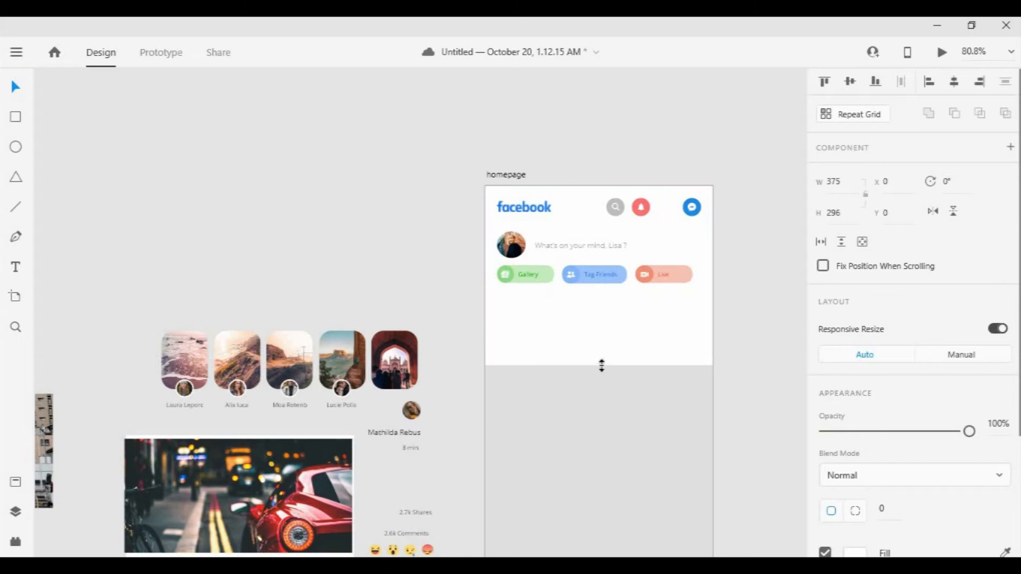
Place the row of five story cards on the homepage artboard below the post buttons
scroll(714, 244, down, 2)
drag(355, 311, 323, 311)
right_click(279, 263)
click(312, 250)
drag(287, 253, 580, 231)
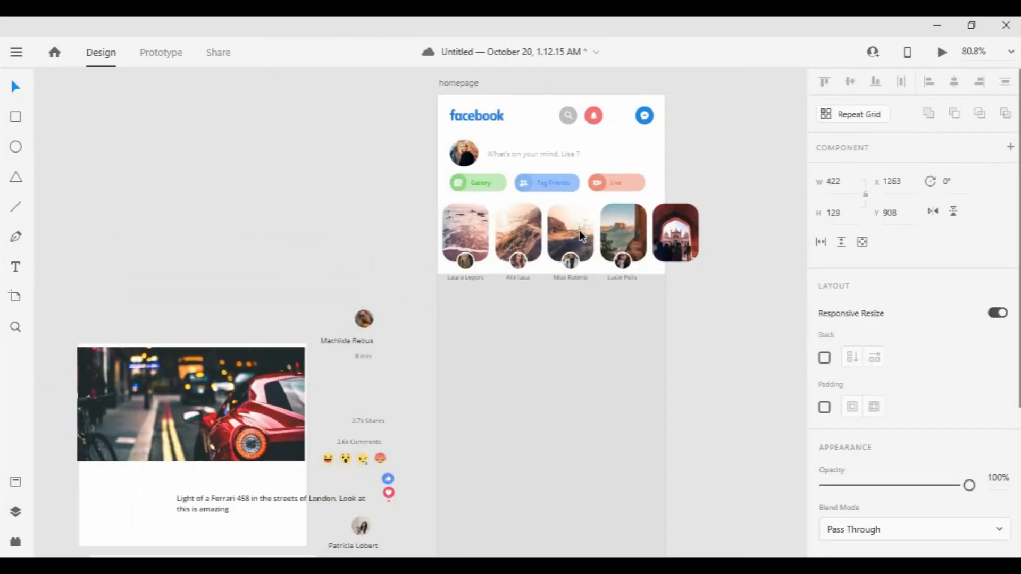
Extend the white header background to a height of about 333 so it covers the story names
click(589, 147)
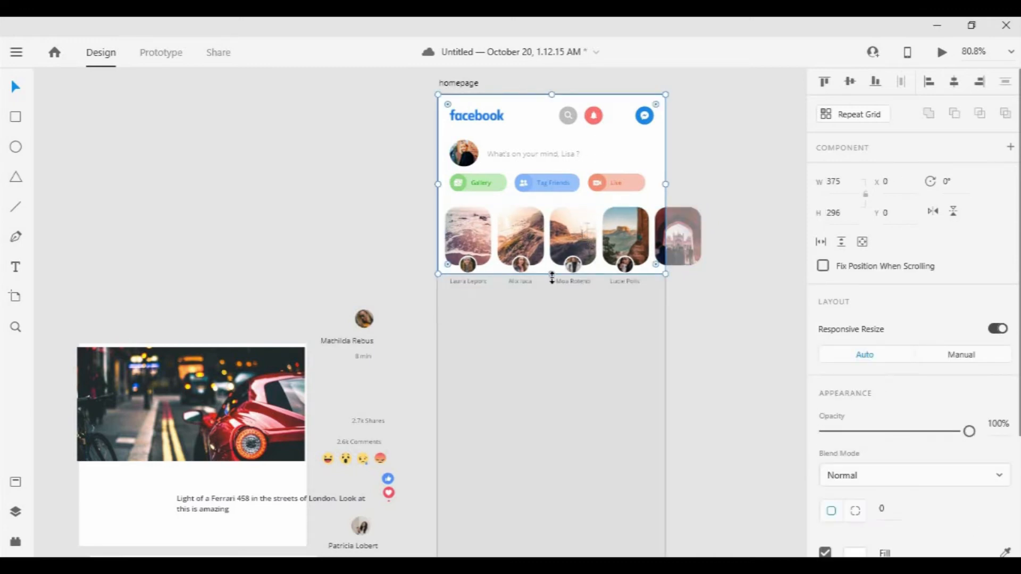
drag(551, 275, 552, 296)
click(555, 317)
drag(580, 347, 581, 348)
scroll(581, 347, up, 3)
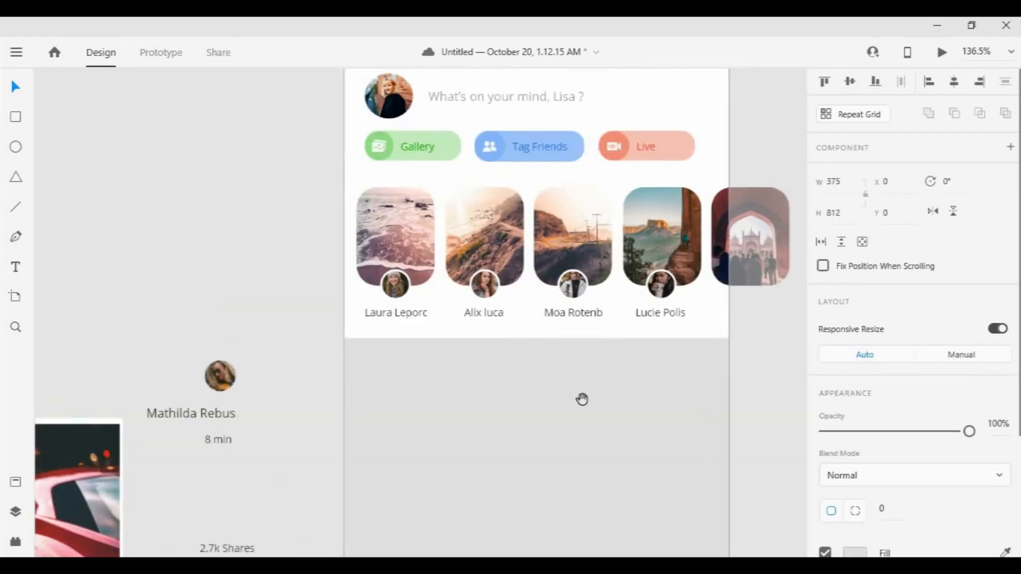
Position the stories row at X 20, Y 179, lined up with the start of the logo and post buttons
mouse_move(400, 268)
mouse_down()
mouse_move(407, 260)
mouse_move(403, 269)
mouse_up()
drag(401, 199, 400, 198)
click(390, 270)
drag(389, 271, 388, 267)
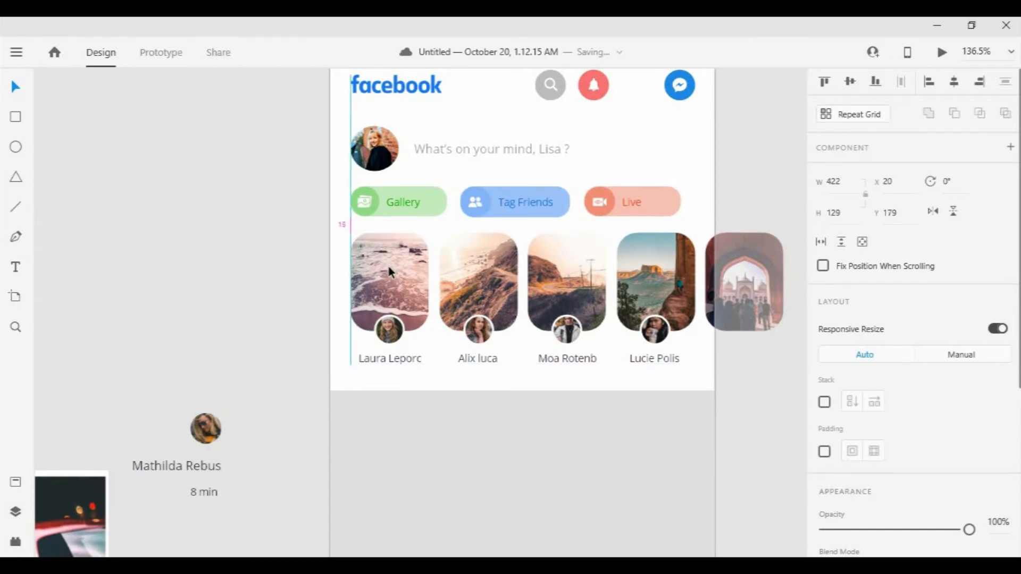
Try to move the Tag Friends icon out of the post button row and undo the move
click(387, 89)
click(479, 202)
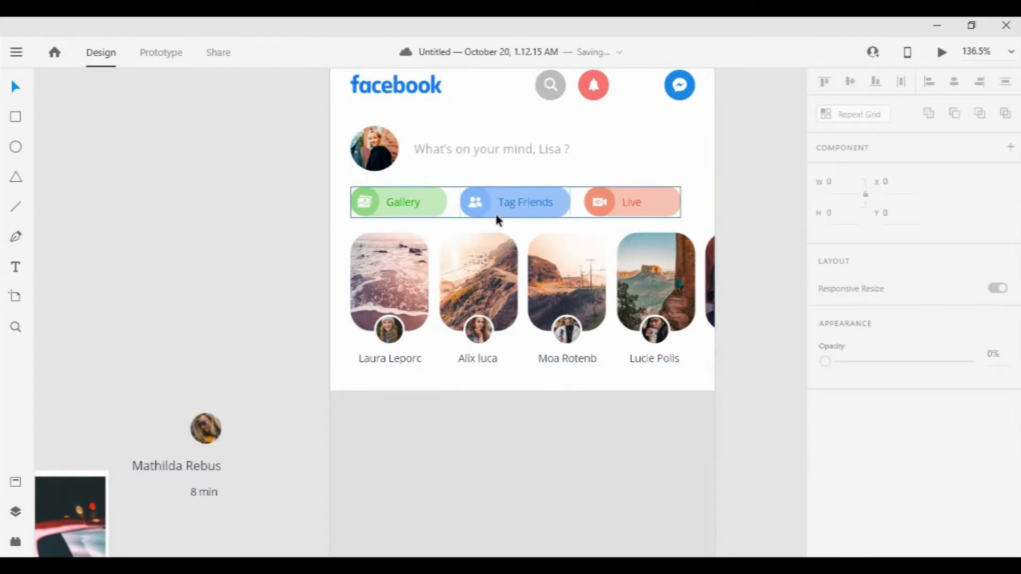
right_click(478, 203)
click(519, 269)
click(610, 162)
right_click(478, 206)
click(458, 205)
drag(473, 200, 509, 184)
key(ctrl+z)
Place a copy of the Tag Friends icon in the header between the bell and Messenger icons
scroll(726, 153, down, 10)
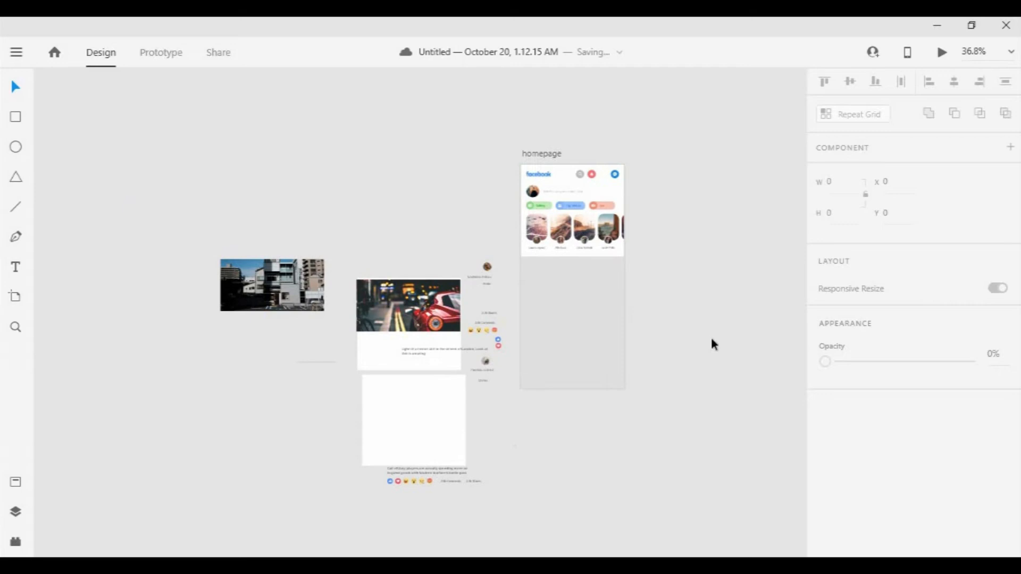
scroll(520, 250, up, 4)
right_click(521, 251)
click(560, 274)
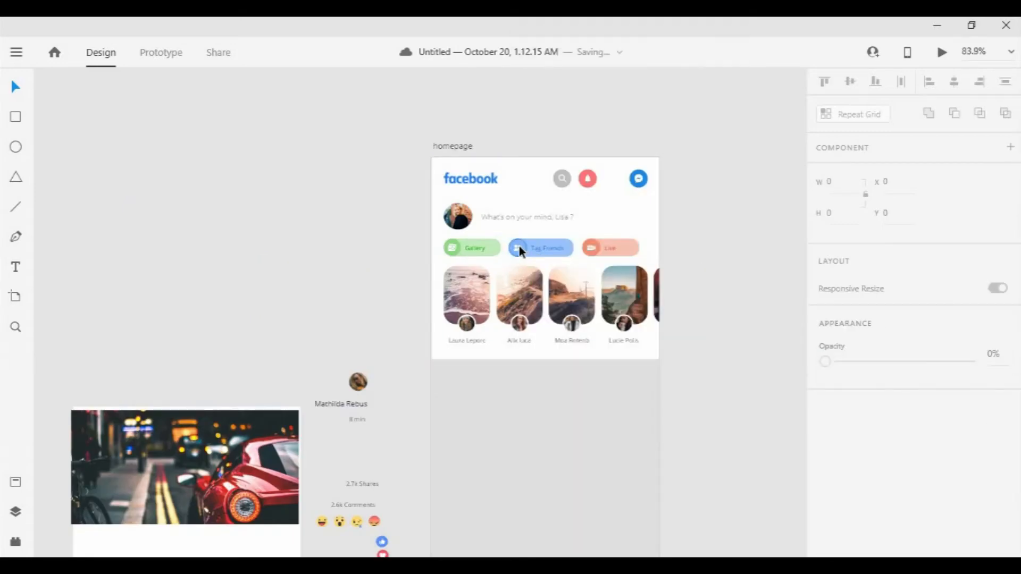
scroll(515, 246, up, 3)
click(524, 252)
drag(525, 252, 685, 133)
click(709, 133)
Reduce the white header background's height to about 326
scroll(677, 143, up, 3)
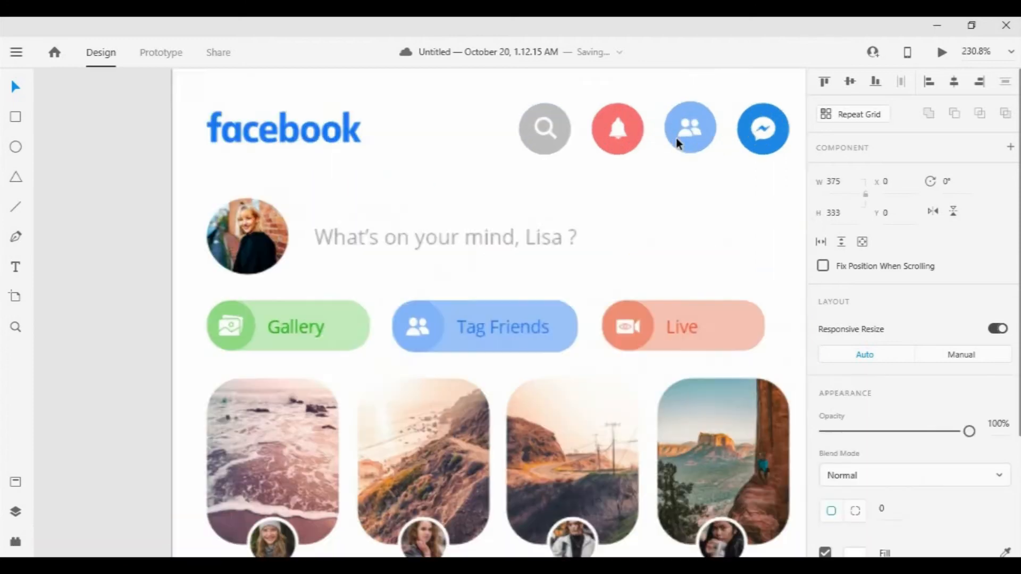
scroll(672, 147, down, 6)
scroll(673, 161, up, 3)
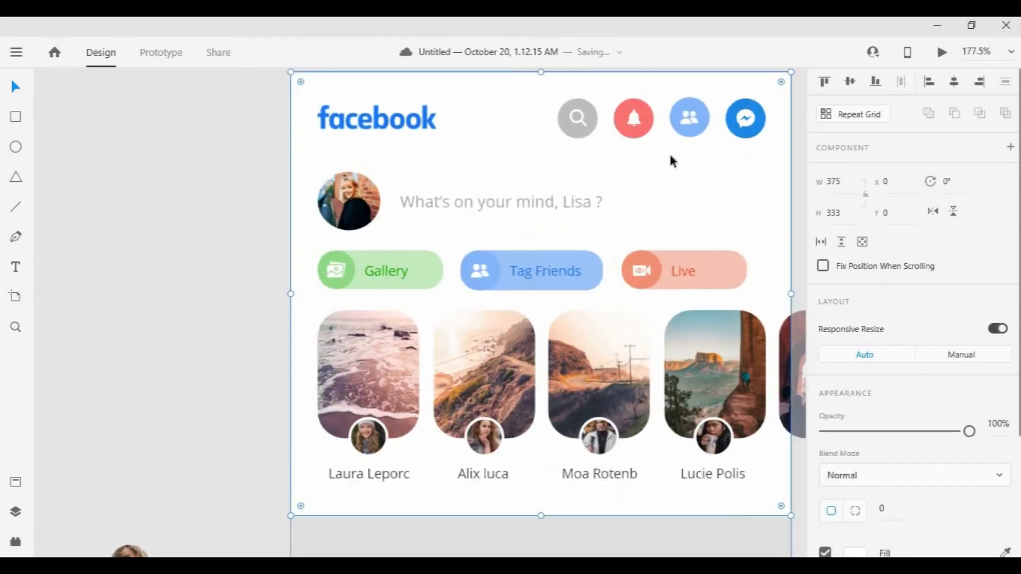
scroll(673, 161, down, 3)
scroll(669, 151, up, 2)
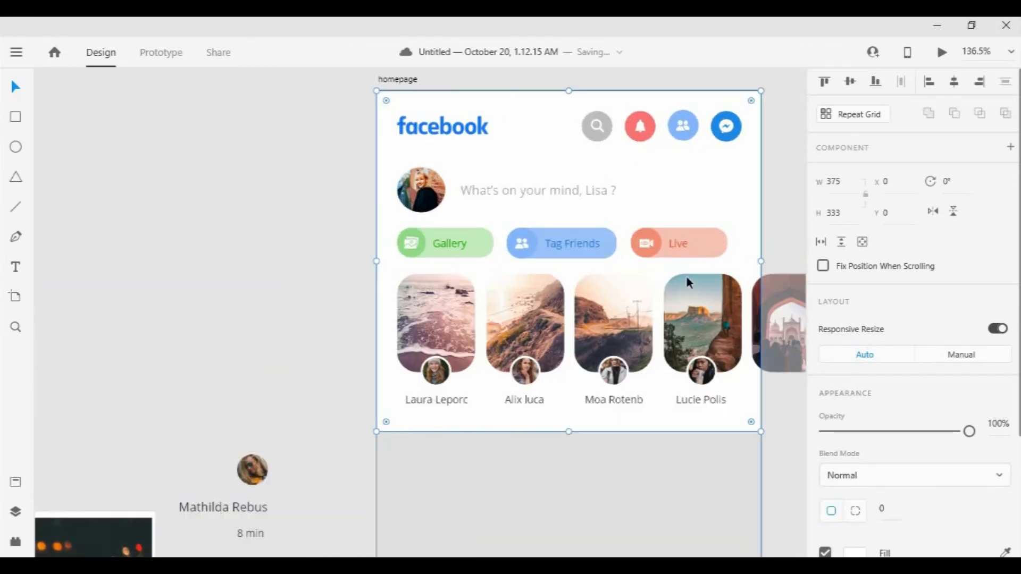
scroll(433, 360, down, 4)
scroll(525, 326, up, 2)
drag(563, 339, 561, 335)
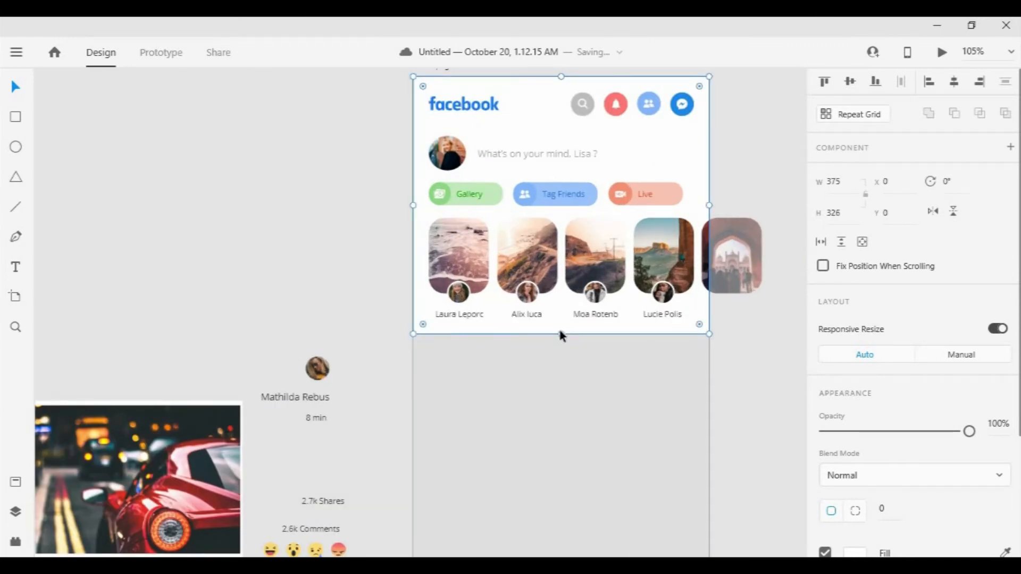
Create a white rectangle below the header background, 375 wide and about 199 high, at X 0, Y 329
click(609, 372)
scroll(610, 372, down, 3)
scroll(611, 372, up, 4)
scroll(707, 328, down, 2)
click(711, 406)
drag(710, 406, 696, 318)
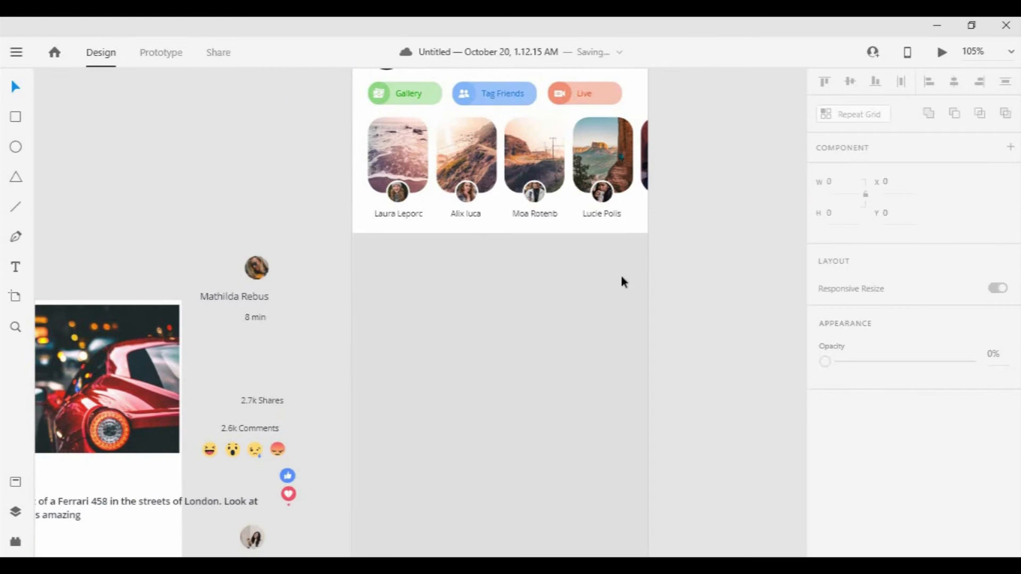
scroll(353, 240, up, 5)
drag(353, 236, 743, 378)
drag(563, 191, 376, 174)
drag(565, 292, 667, 292)
drag(416, 218, 416, 217)
drag(417, 364, 409, 483)
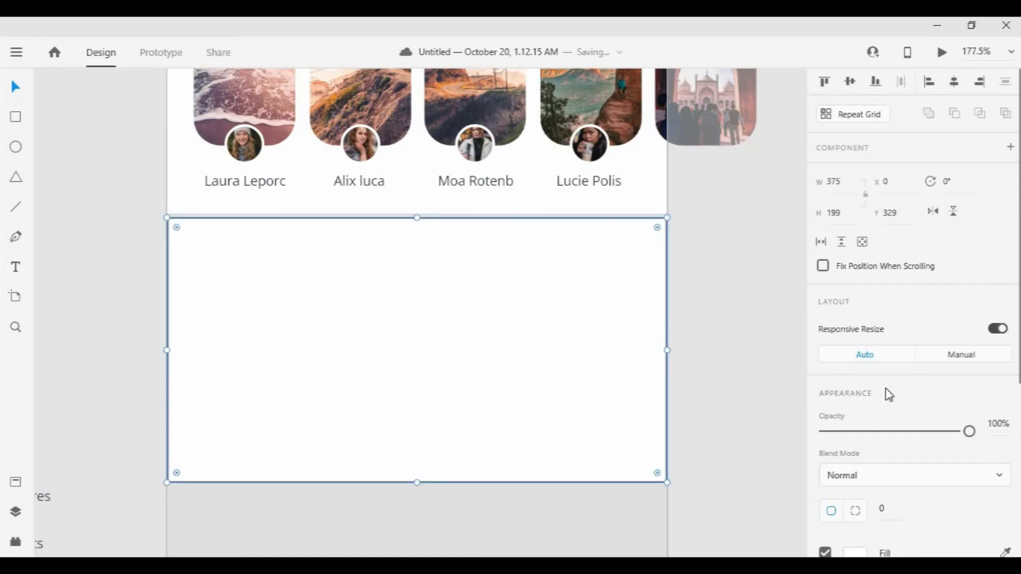
Remove the border of the new white post rectangle and place it at Y 330
scroll(885, 388, down, 3)
click(825, 424)
click(744, 319)
scroll(745, 319, down, 6)
drag(744, 319, 704, 291)
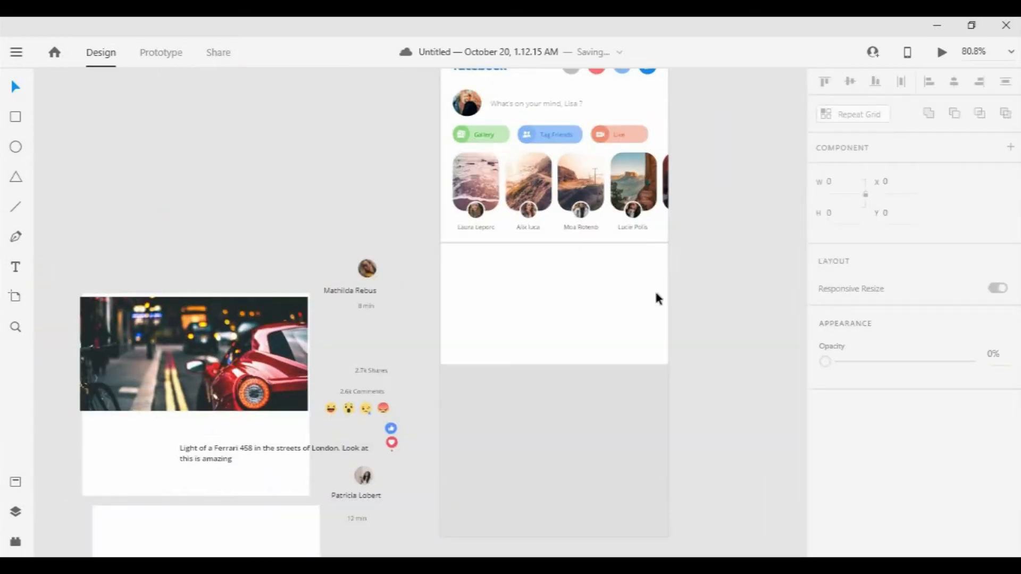
click(588, 287)
click(699, 275)
scroll(708, 271, up, 5)
drag(710, 296, 743, 297)
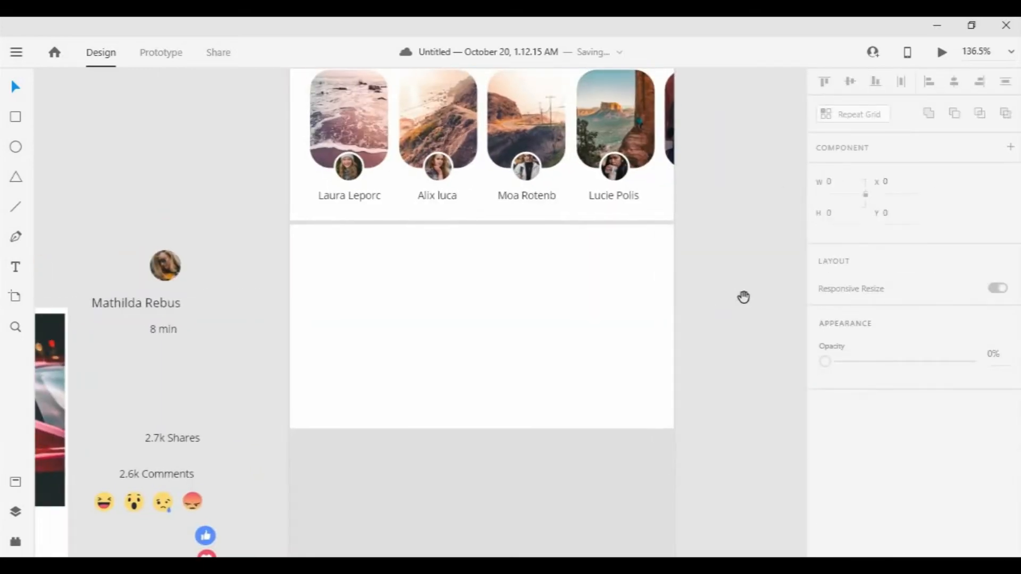
Place the first post author's avatar on the white post rectangle at X 20, Y 348
drag(175, 267, 333, 269)
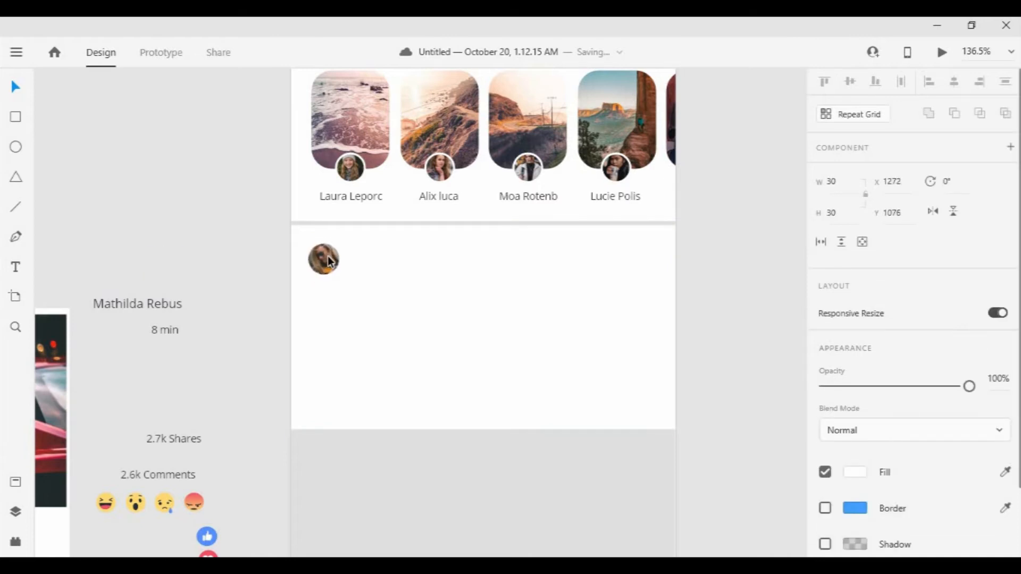
scroll(332, 254, up, 3)
drag(334, 254, 331, 258)
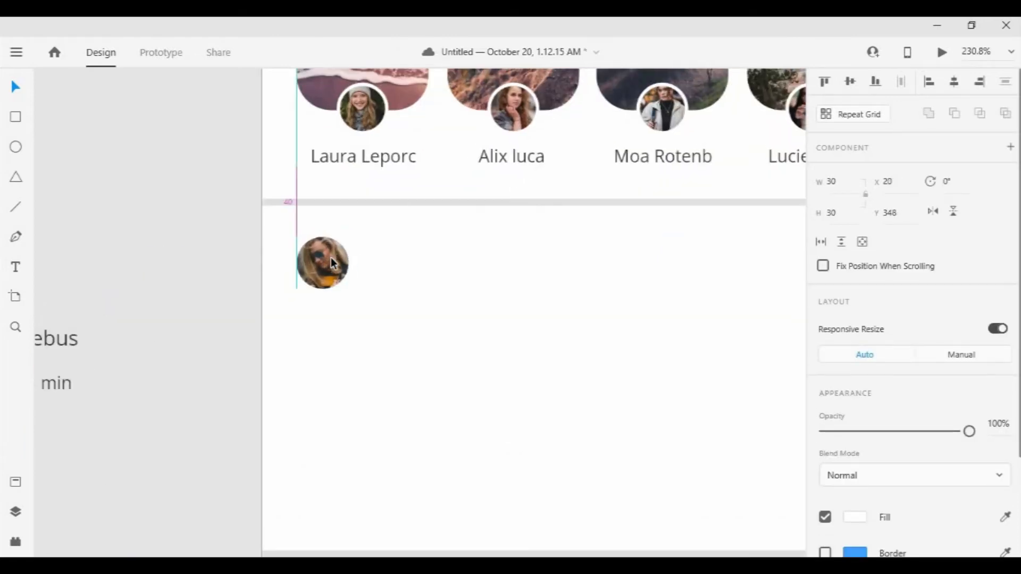
Place the author's name beside the avatar and the 8 min label at the far end of that row
click(397, 302)
scroll(385, 307, down, 4)
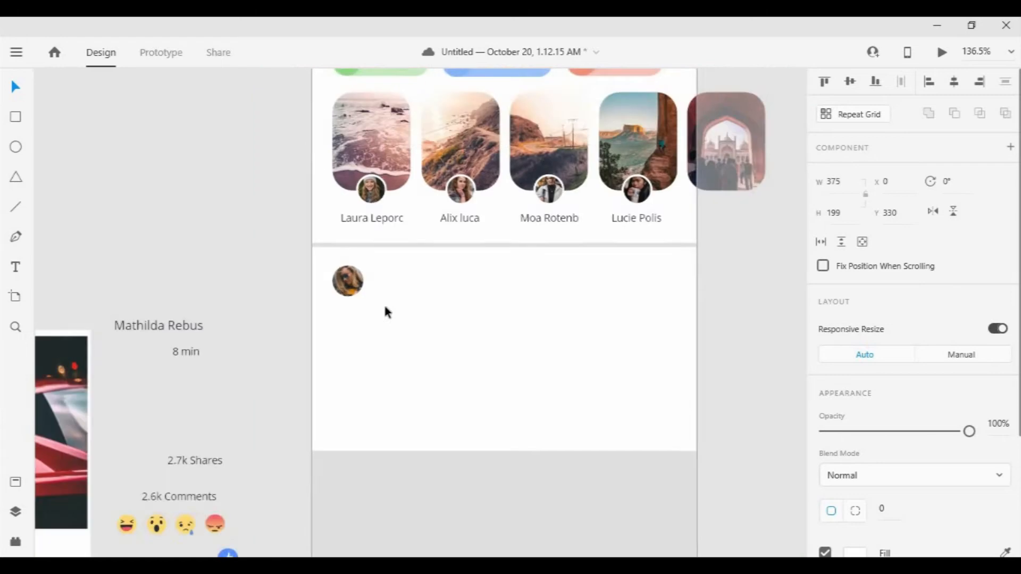
drag(212, 322, 421, 287)
drag(232, 342, 600, 288)
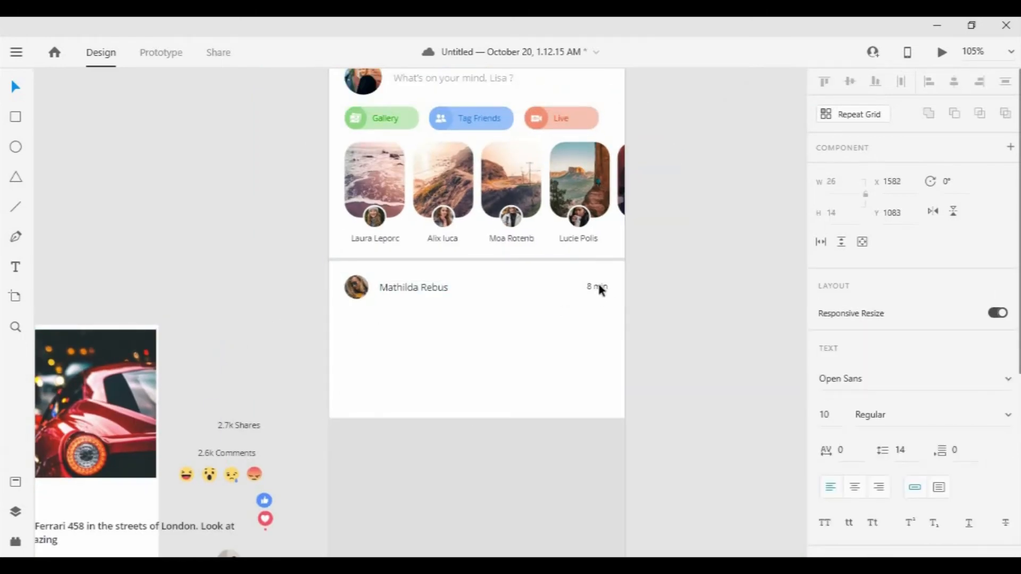
scroll(532, 346, down, 3)
click(532, 346)
scroll(481, 314, up, 7)
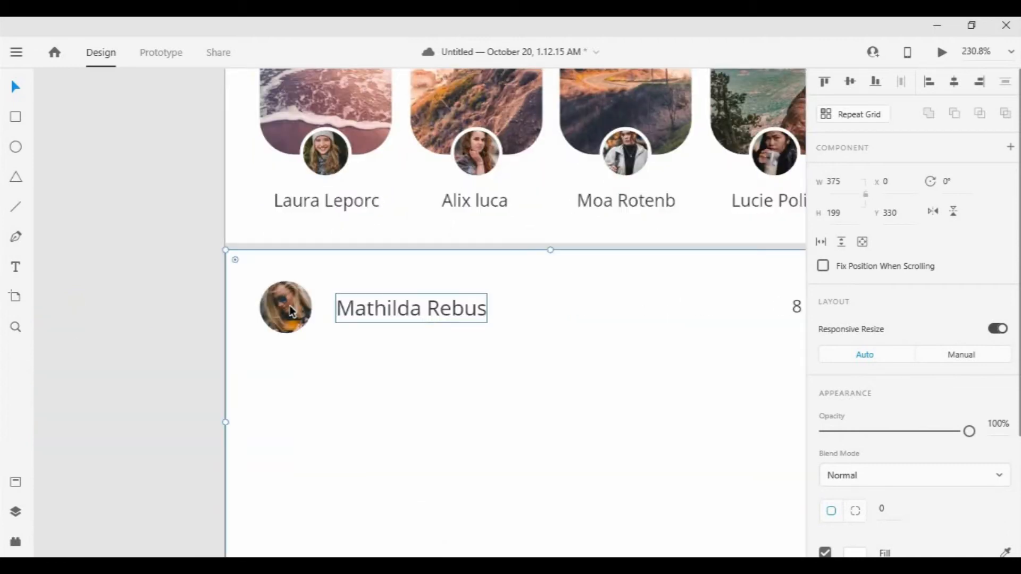
Align the avatar and author name to their vertical middle and move the name to X 62
click(289, 305)
shift+click(388, 308)
right_click(435, 310)
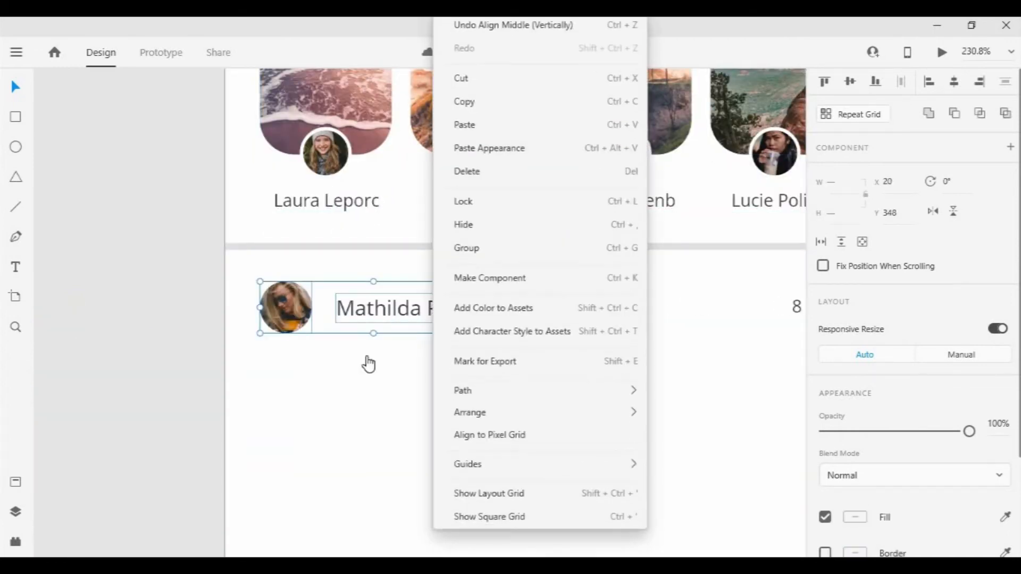
click(386, 318)
double_click(386, 318)
drag(392, 317, 390, 318)
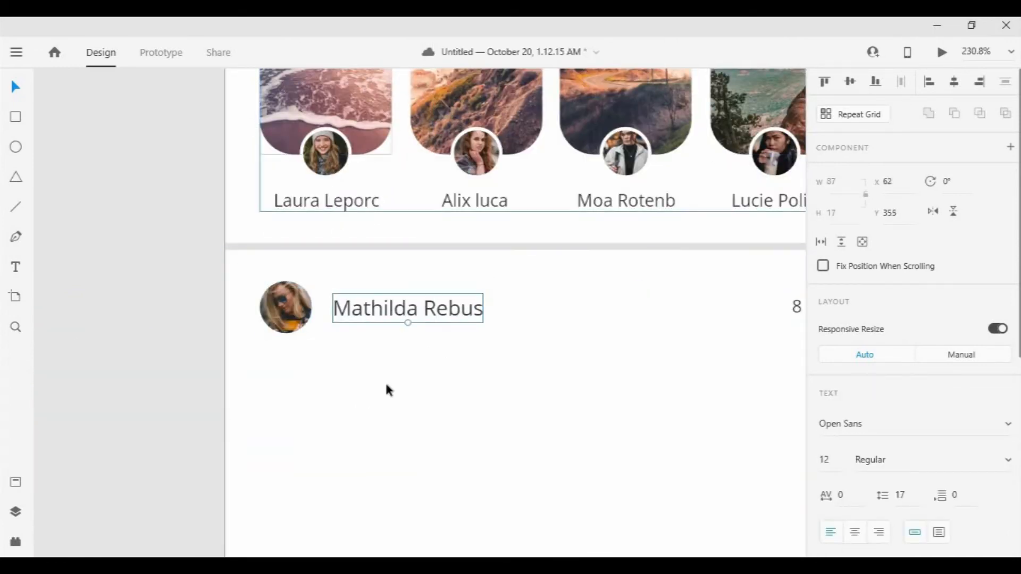
click(385, 390)
Group the avatar with the author name, and group the 8 min label with them
scroll(476, 340, down, 2)
double_click(405, 326)
shift+click(371, 324)
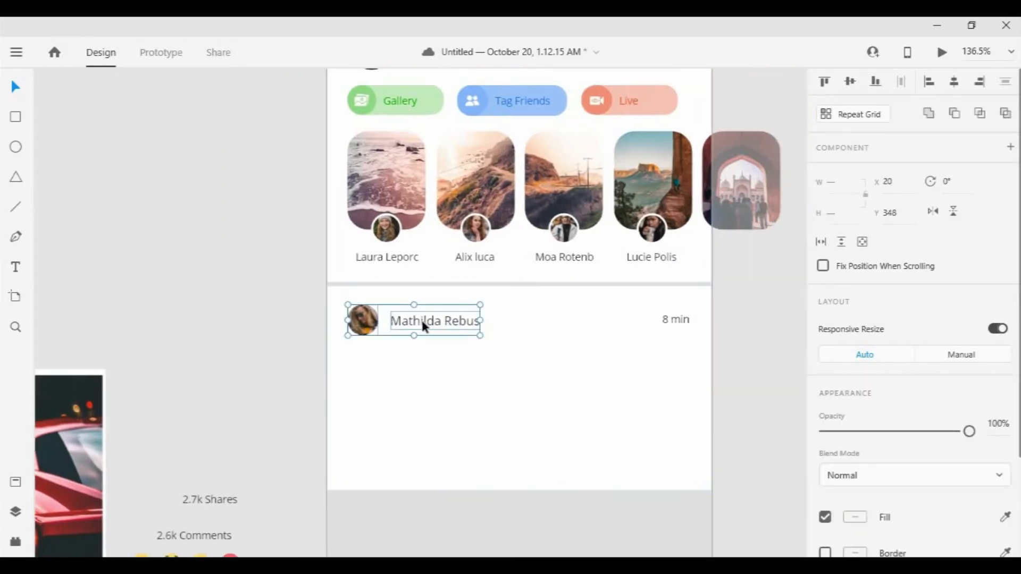
right_click(421, 325)
click(465, 257)
click(675, 321)
shift+click(452, 325)
right_click(447, 320)
click(489, 270)
Extend the white post rectangle downward to a height of about 337
scroll(691, 303, down, 2)
click(520, 367)
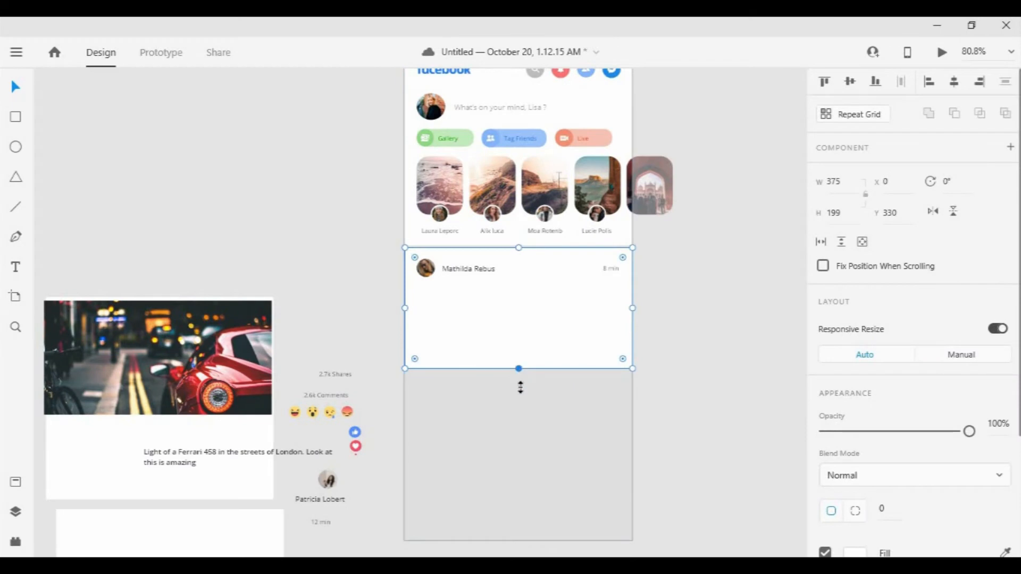
drag(520, 371, 556, 437)
Place the red car photo on the post at X 0, Y 394, and delete the empty white card it came from
drag(224, 371, 583, 362)
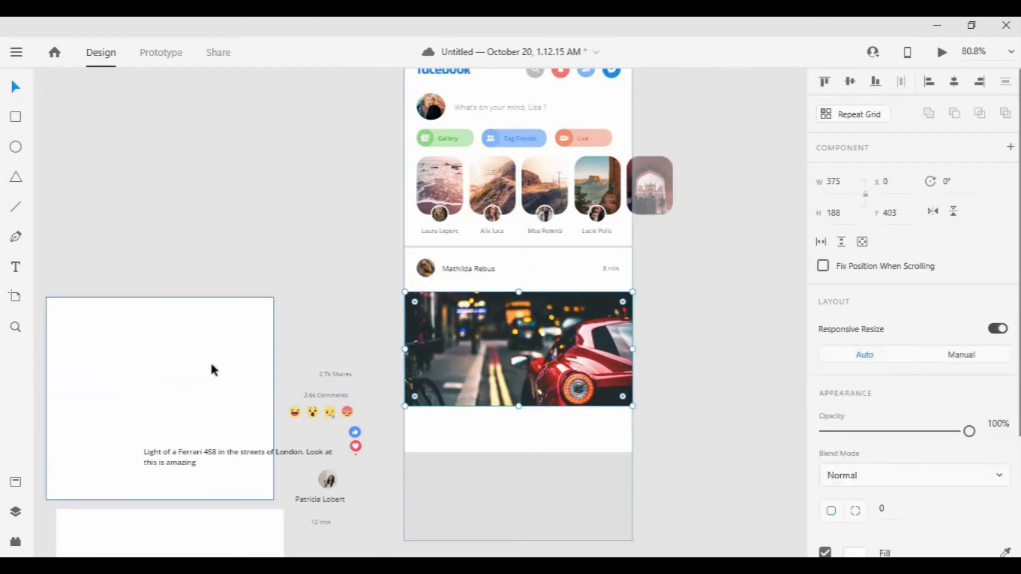
click(222, 371)
key(Delete)
scroll(513, 362, up, 3)
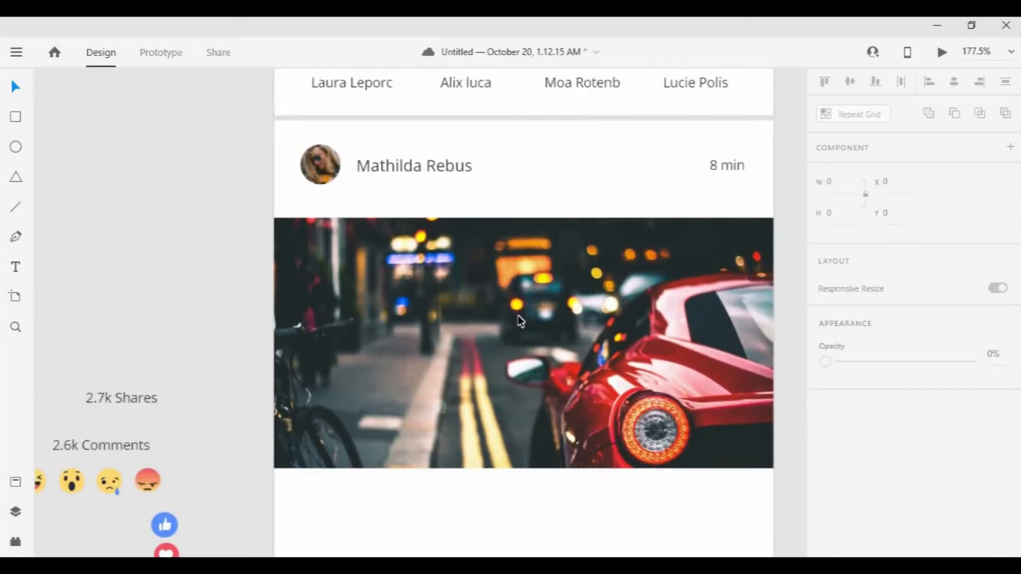
click(518, 316)
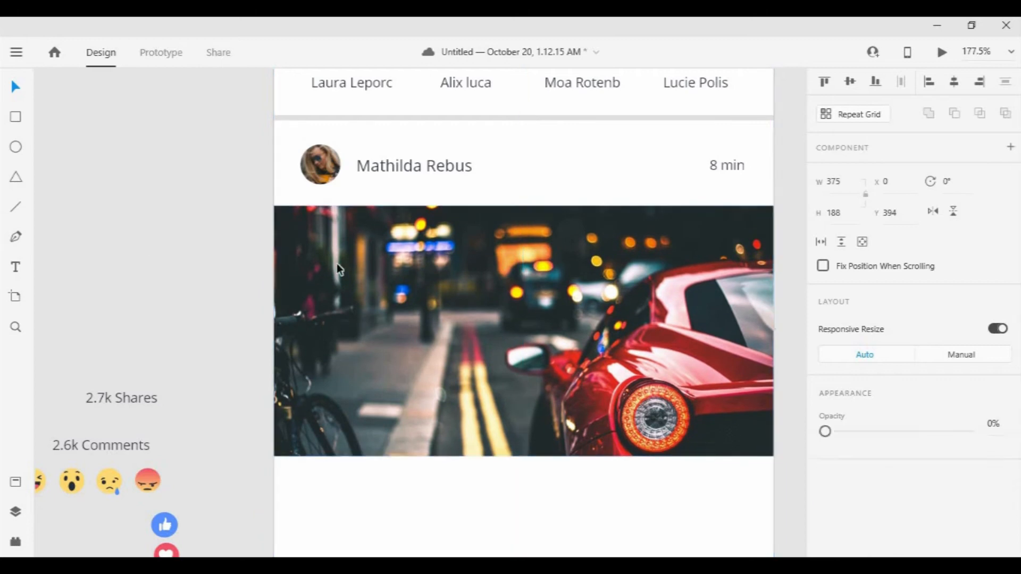
click(145, 243)
Change the post's time label text to "8 min ago"
scroll(621, 314, down, 3)
drag(752, 301, 735, 284)
right_click(670, 208)
double_click(673, 206)
double_click(673, 207)
click(20, 87)
Shift the time label horizontally to X 310, inside the post's margin
key(Left)
key(Left)
key(Left)
key(Left)
key(Left)
key(Left)
key(Left)
key(Left)
key(Left)
key(Left)
key(Left)
key(Left)
key(Left)
key(Left)
key(Left)
key(Left)
key(Left)
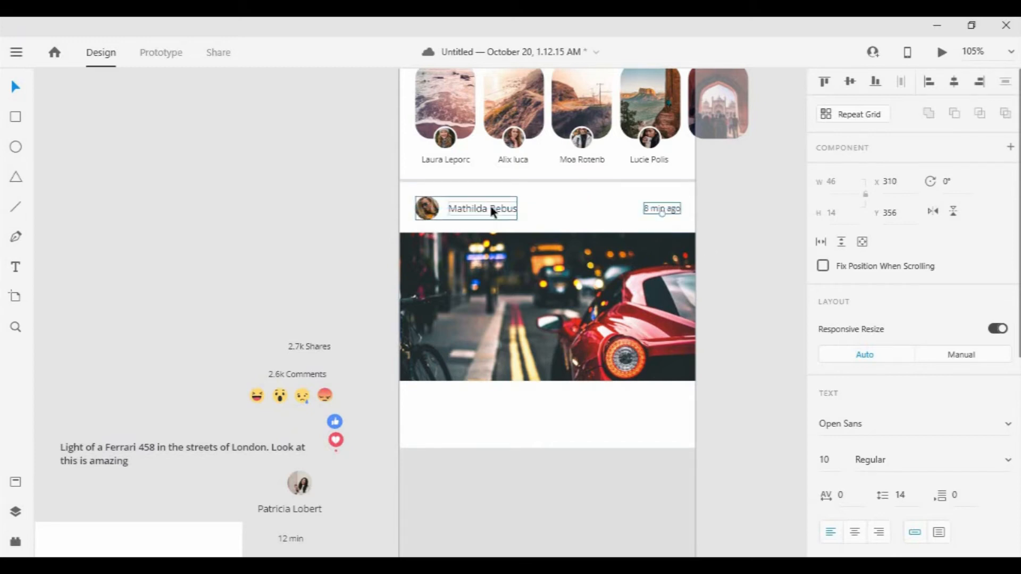
shift+click(492, 210)
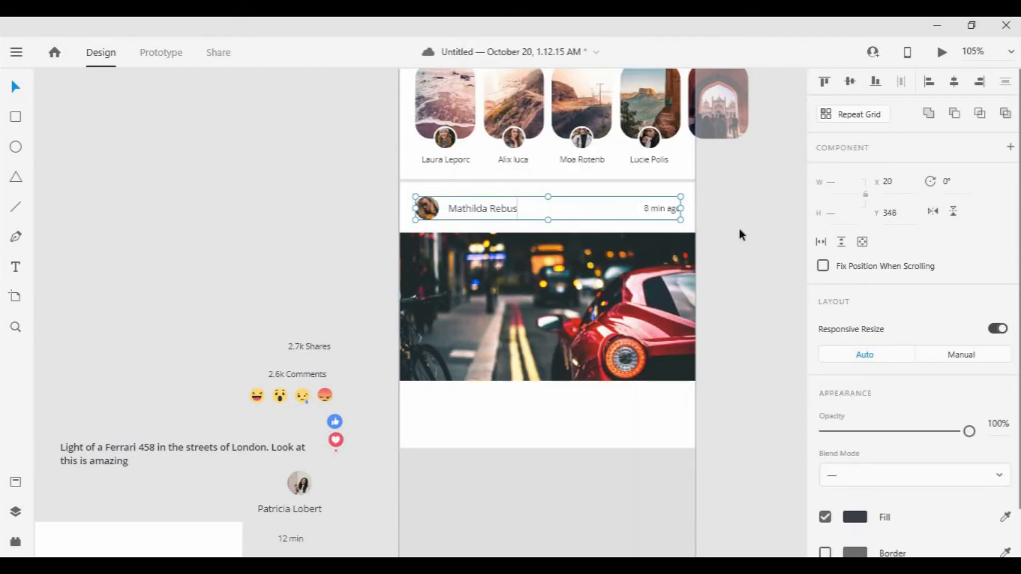
click(726, 238)
Place the Ferrari 458 caption just below the car photo, centred horizontally on the post background
drag(117, 447, 487, 408)
shift+click(640, 422)
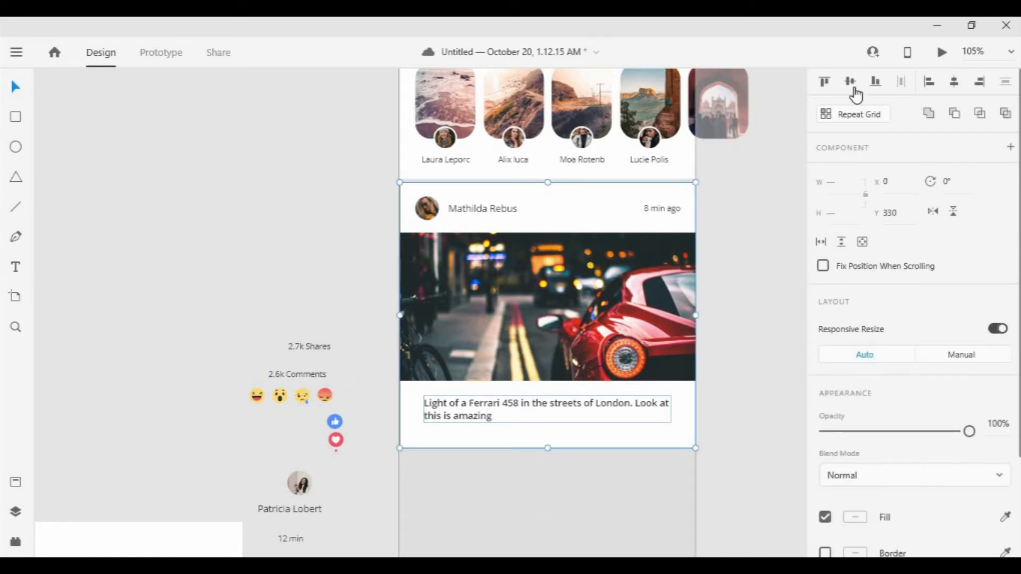
click(592, 400)
drag(593, 401, 593, 398)
click(755, 389)
Delete the empty 375 by 330 white card beside the artboard
scroll(588, 367, down, 2)
click(168, 513)
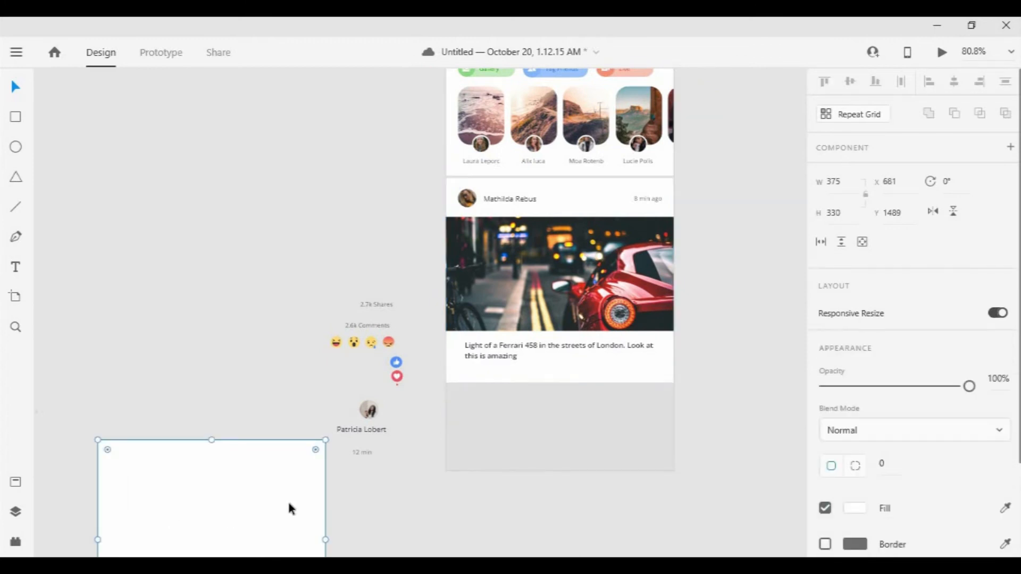
scroll(165, 470, down, 3)
key(Delete)
Extend the post's white background to a height of about 349 to make room for the reactions
scroll(592, 304, up, 5)
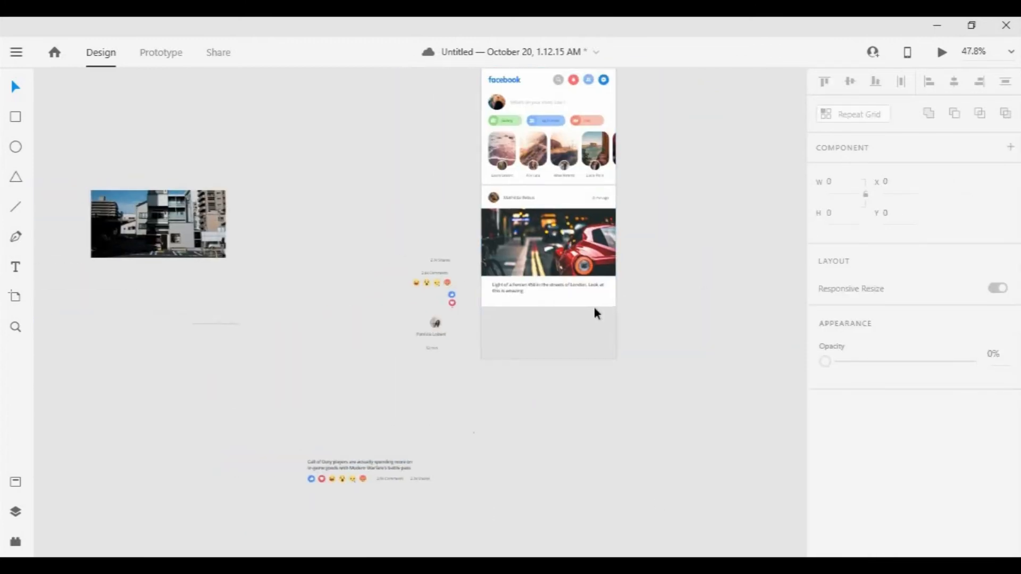
click(607, 287)
scroll(563, 309, up, 2)
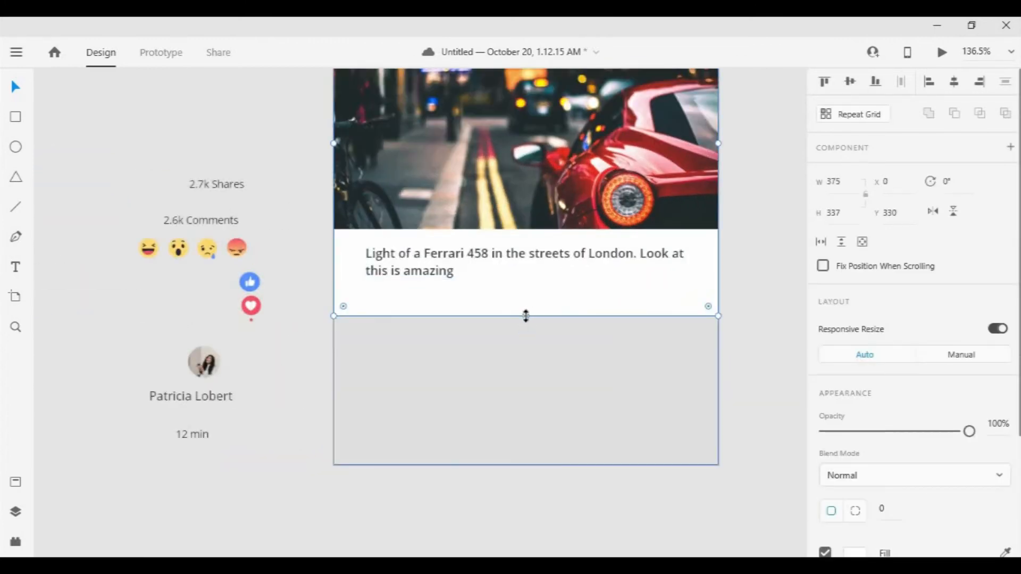
drag(526, 316, 526, 328)
Place the like and heart reaction icons side by side under the caption, moving the small red dot below the heart
drag(250, 286, 372, 298)
scroll(374, 304, up, 4)
key(Escape)
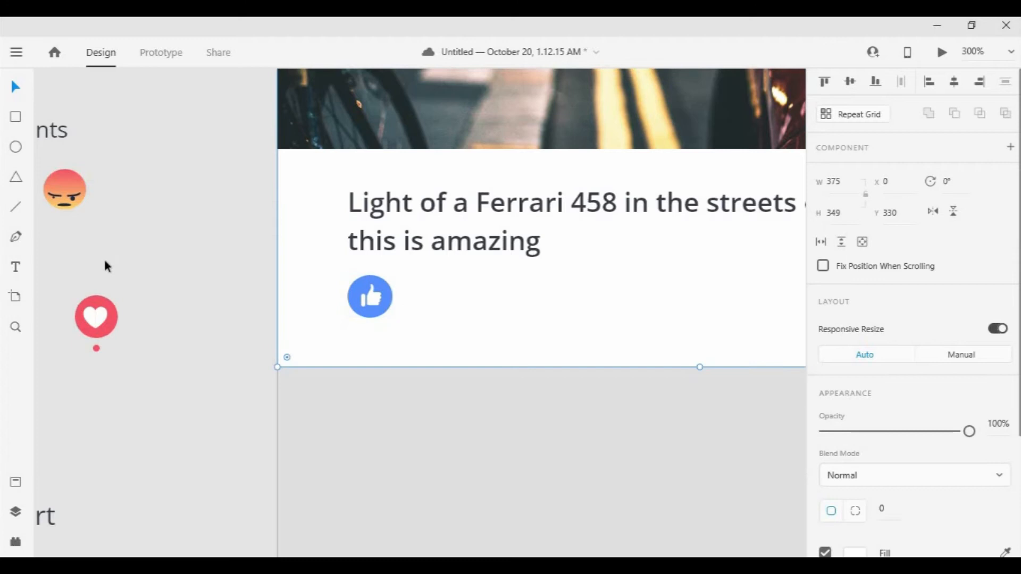
drag(98, 342, 437, 305)
drag(97, 354, 424, 330)
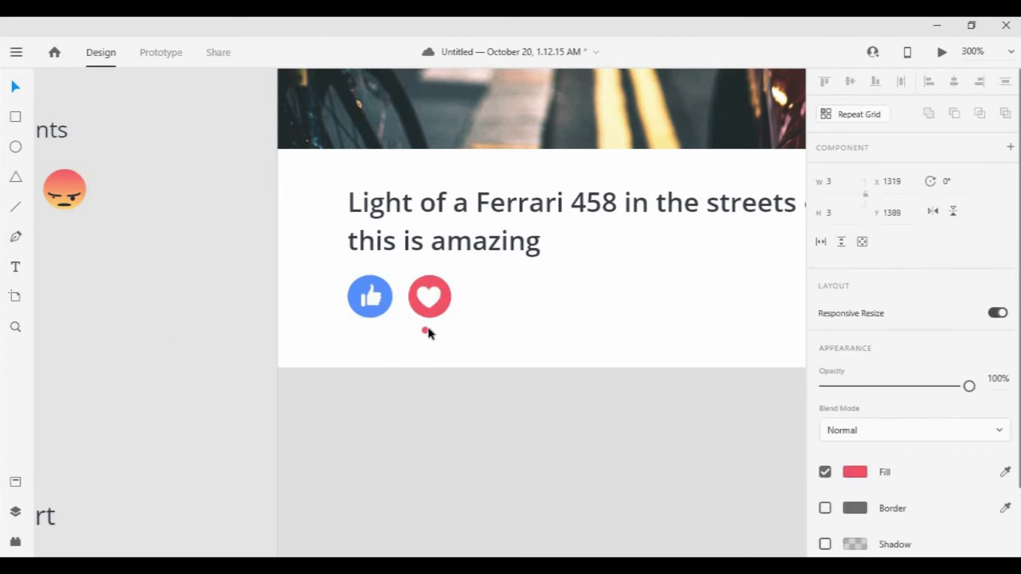
Centre the small red dot under the heart reaction icon and group it with the heart
shift+click(444, 308)
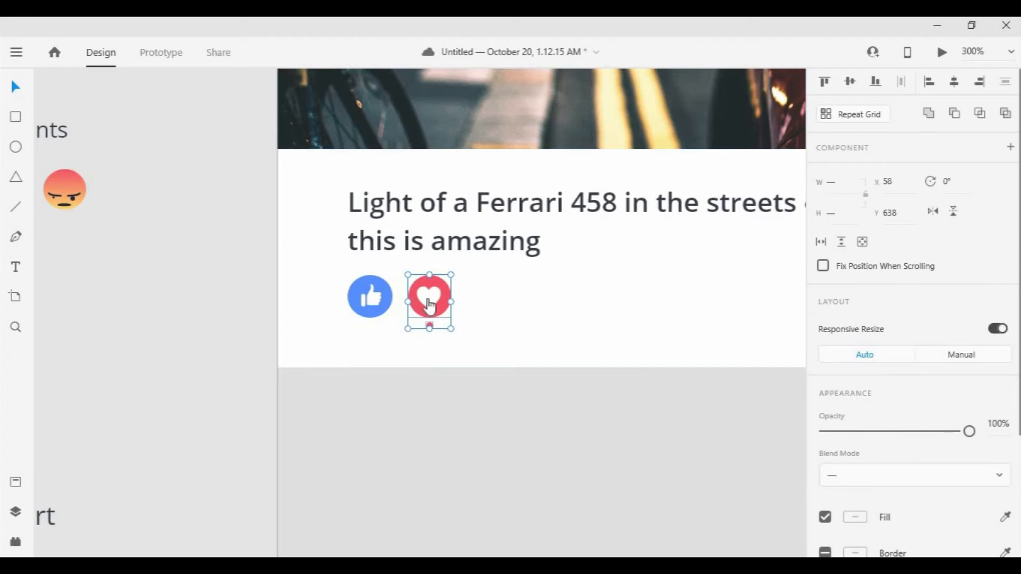
click(429, 325)
scroll(430, 328, up, 3)
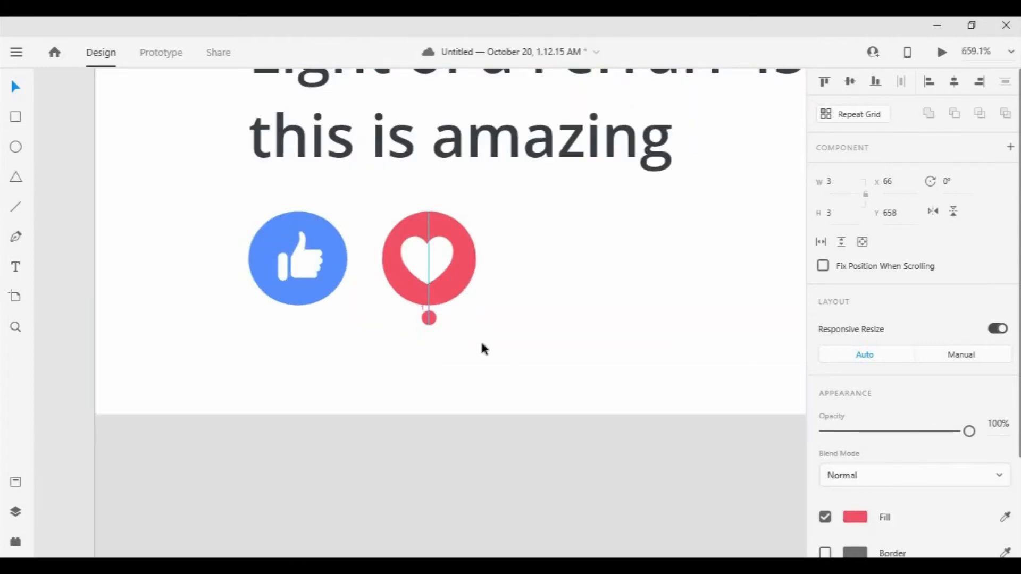
click(446, 266)
right_click(429, 329)
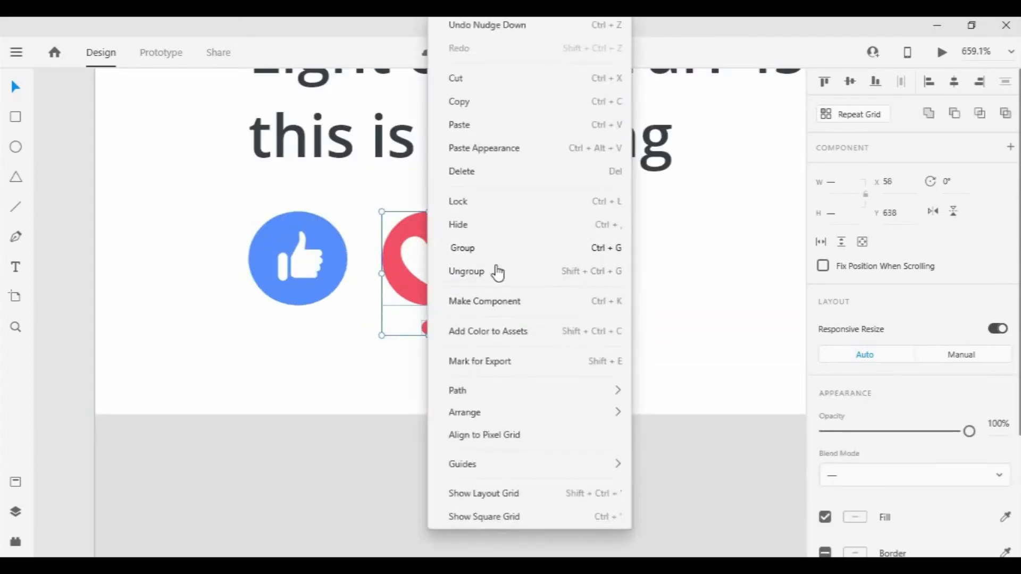
key(Escape)
Place the laughing, surprised, sad and angry reaction icons in a row after the heart, evenly spaced below the caption
scroll(531, 280, down, 5)
drag(579, 282, 551, 284)
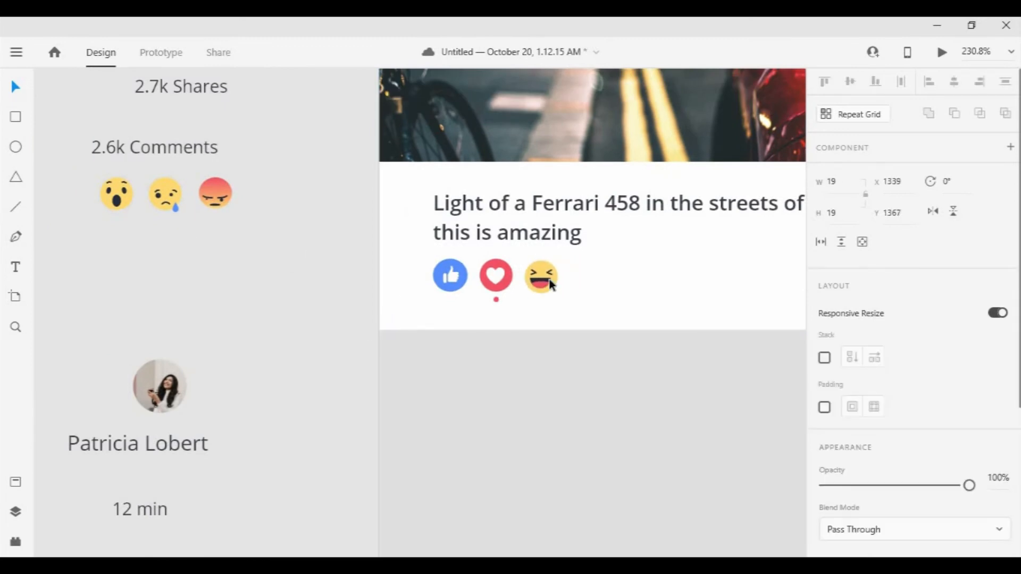
drag(126, 200, 598, 283)
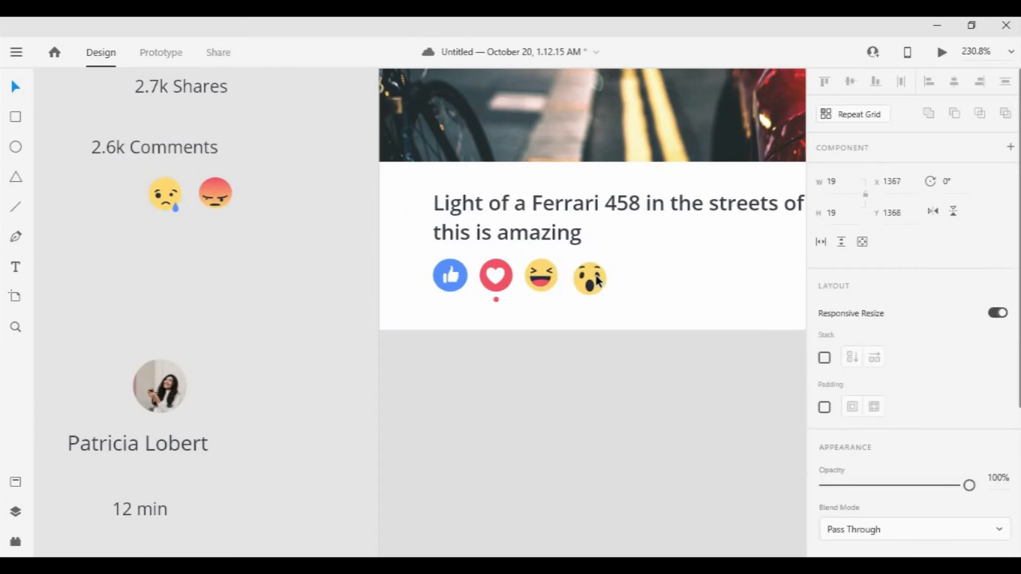
scroll(598, 282, up, 1)
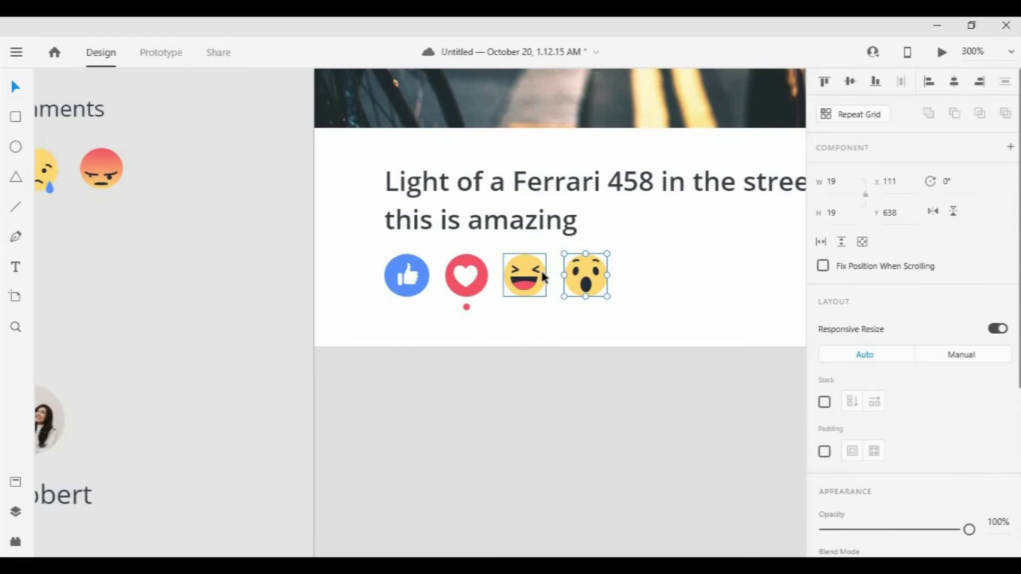
drag(48, 177, 657, 284)
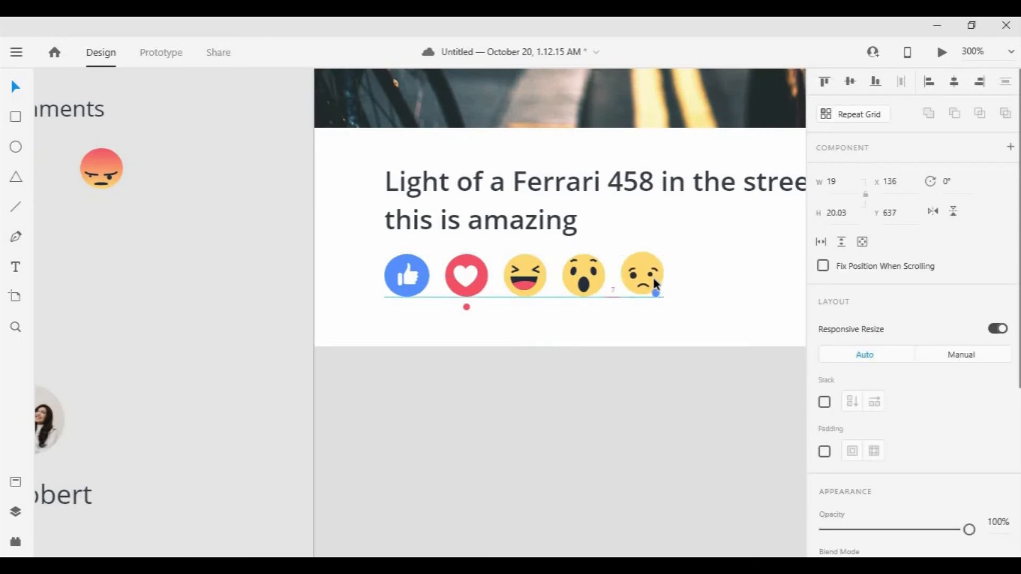
drag(101, 168, 702, 274)
Select all six reaction icons and align them along their top edges
drag(413, 298, 710, 268)
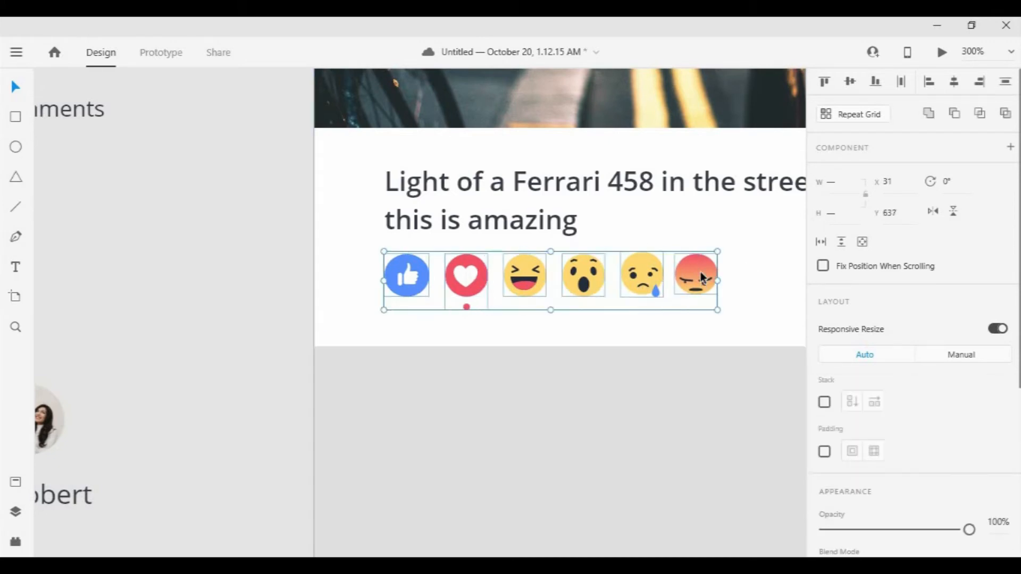
click(875, 84)
click(825, 84)
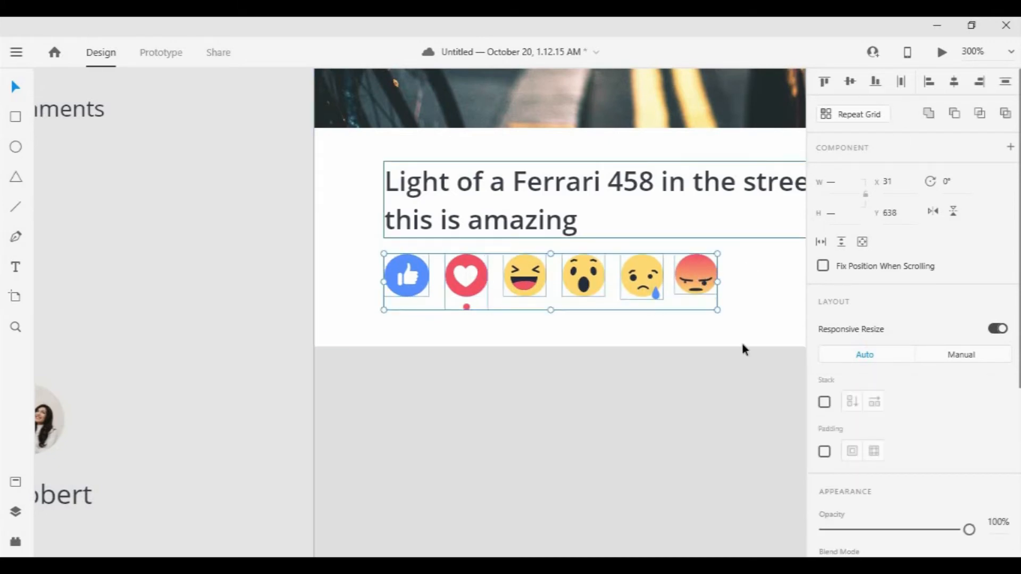
click(563, 378)
Resize the angry reaction icon to 20 by 20 and adjust its position to match the spacing and height of the other reactions
click(698, 282)
drag(698, 286, 723, 298)
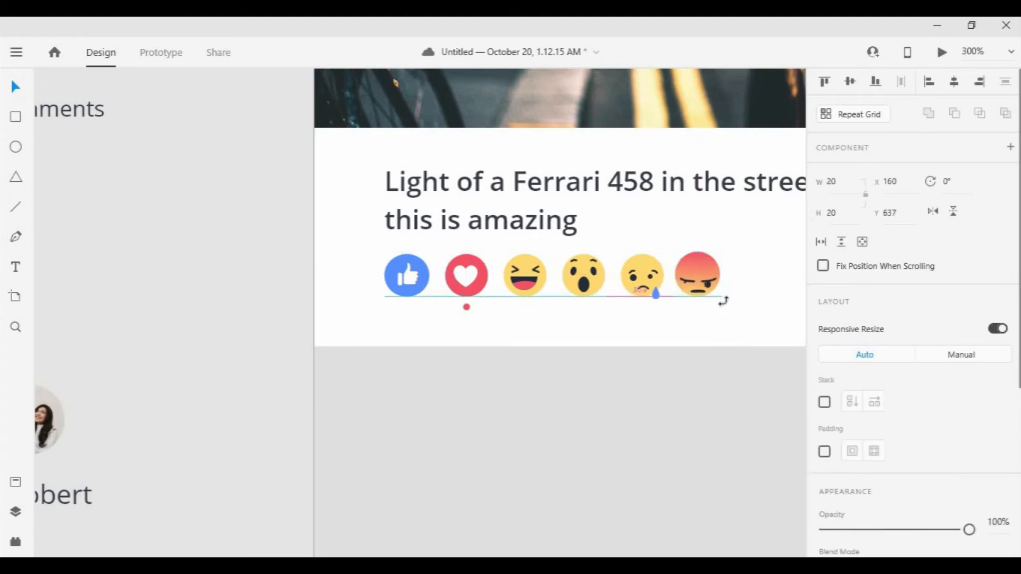
shift+click(637, 283)
shift+click(583, 276)
shift+click(525, 276)
click(752, 285)
drag(709, 270, 713, 269)
Group the six reaction icons into one row below the Ferrari caption
key(ctrl+a)
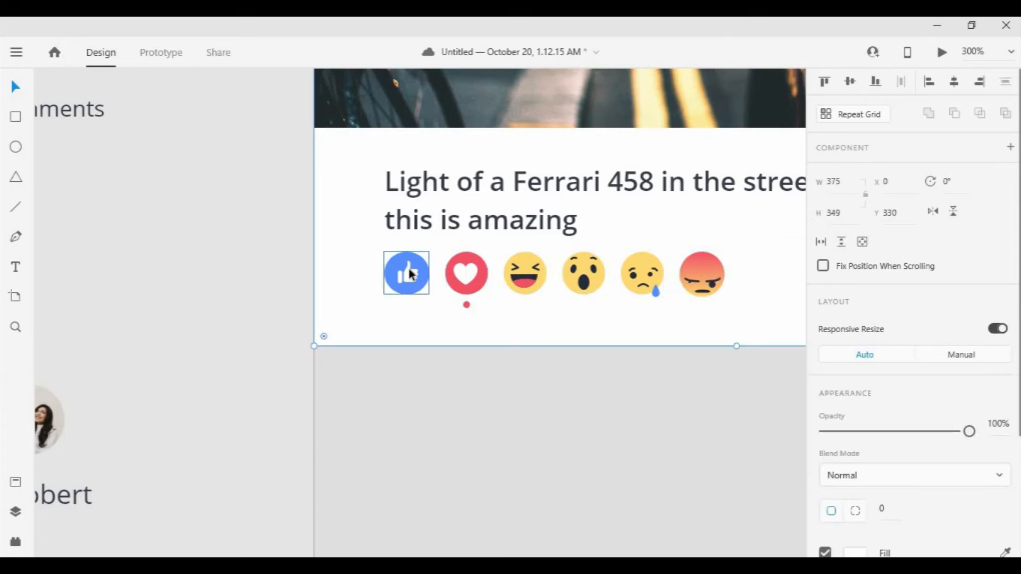
right_click(703, 269)
click(745, 251)
scroll(475, 387, down, 4)
scroll(475, 387, down, 1)
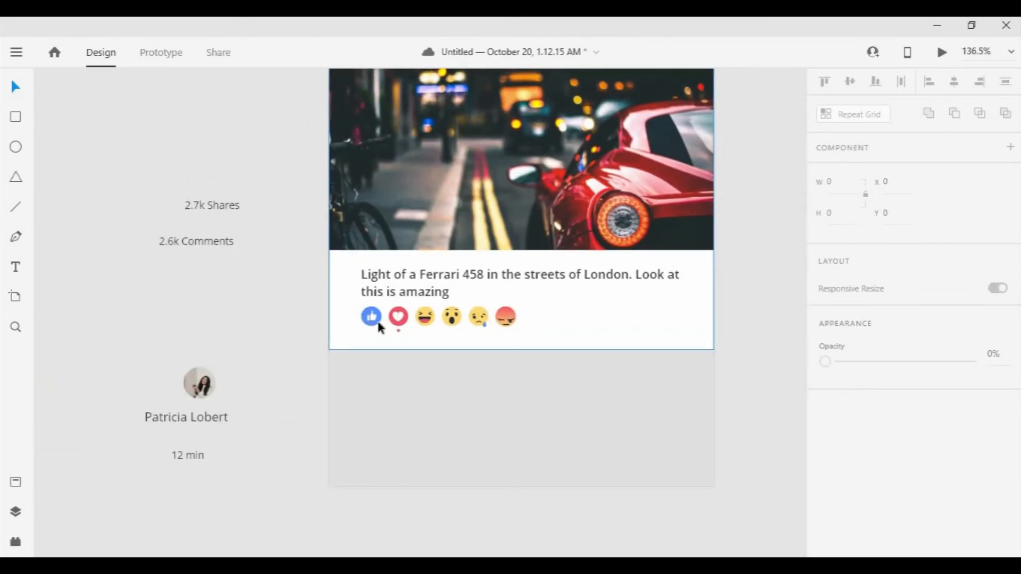
drag(508, 320, 508, 319)
Place the 2.6k Comments and 2.7k Shares texts side by side after the reactions in the Ferrari post
scroll(541, 322, down, 3)
click(548, 330)
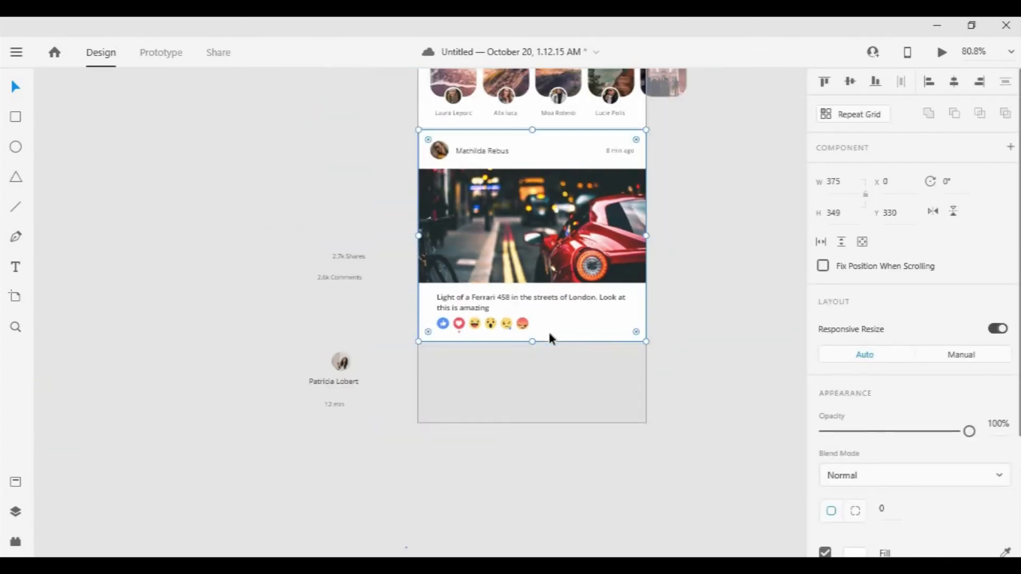
drag(353, 273, 573, 320)
drag(350, 258, 612, 324)
scroll(623, 317, up, 3)
scroll(624, 311, down, 2)
Align the comment and share counts vertically, group them, and move the comment count to X 214 within the group
click(573, 88)
shift+click(551, 327)
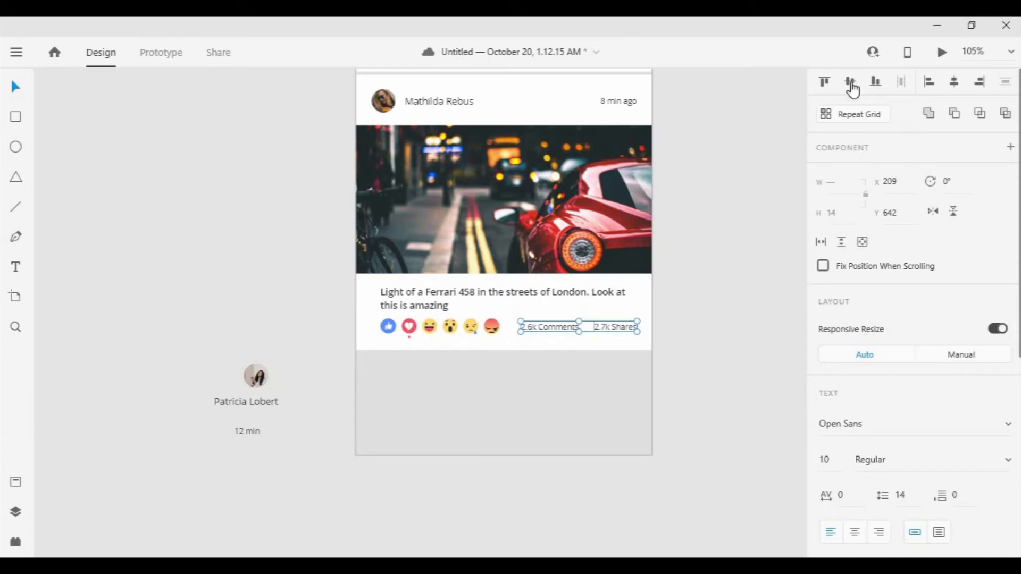
right_click(567, 331)
click(597, 251)
double_click(563, 330)
drag(563, 330, 565, 333)
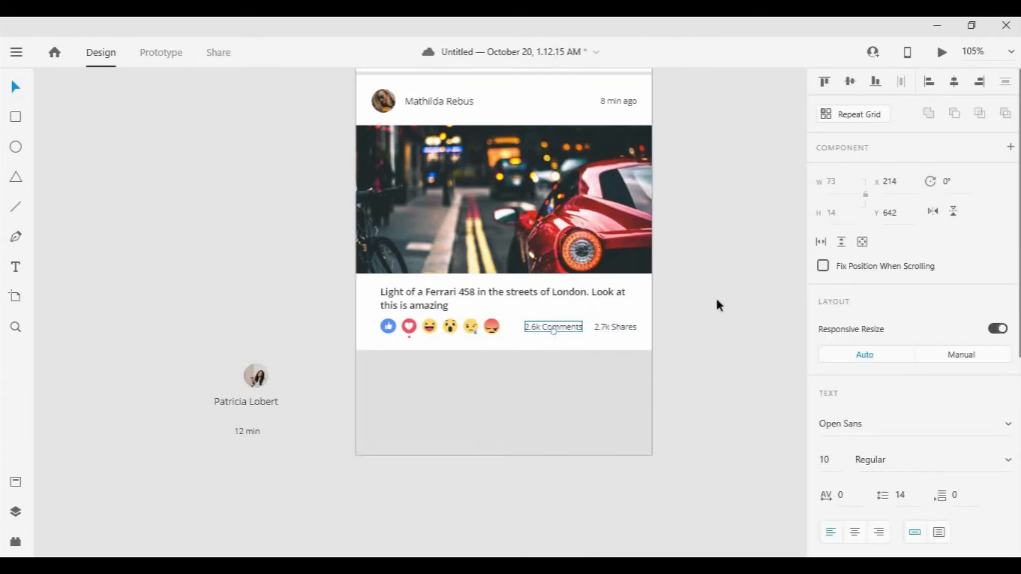
Group the reaction row and centre it vertically with the comment and share counts
double_click(410, 327)
right_click(490, 330)
click(520, 249)
shift+click(536, 330)
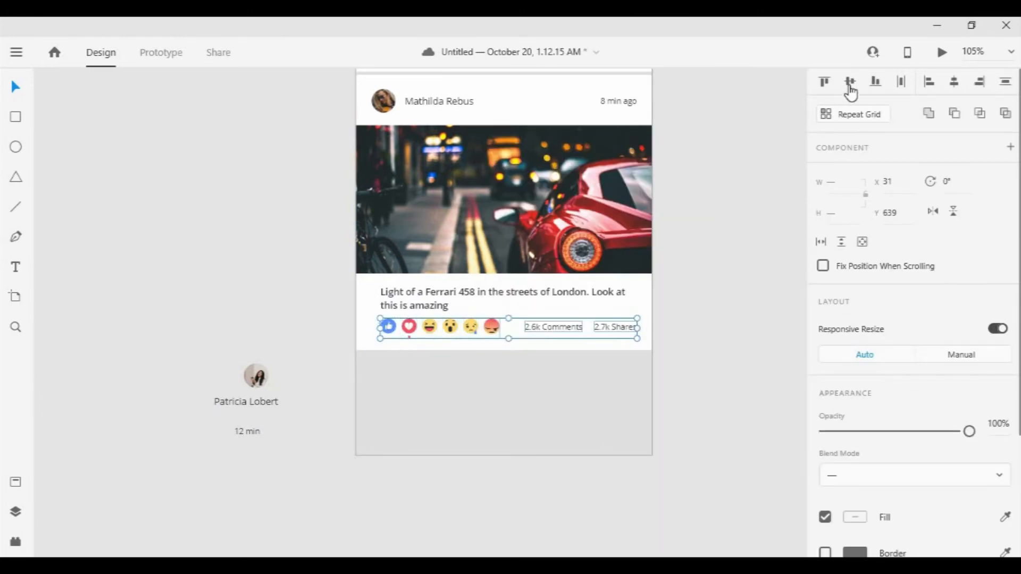
right_click(472, 334)
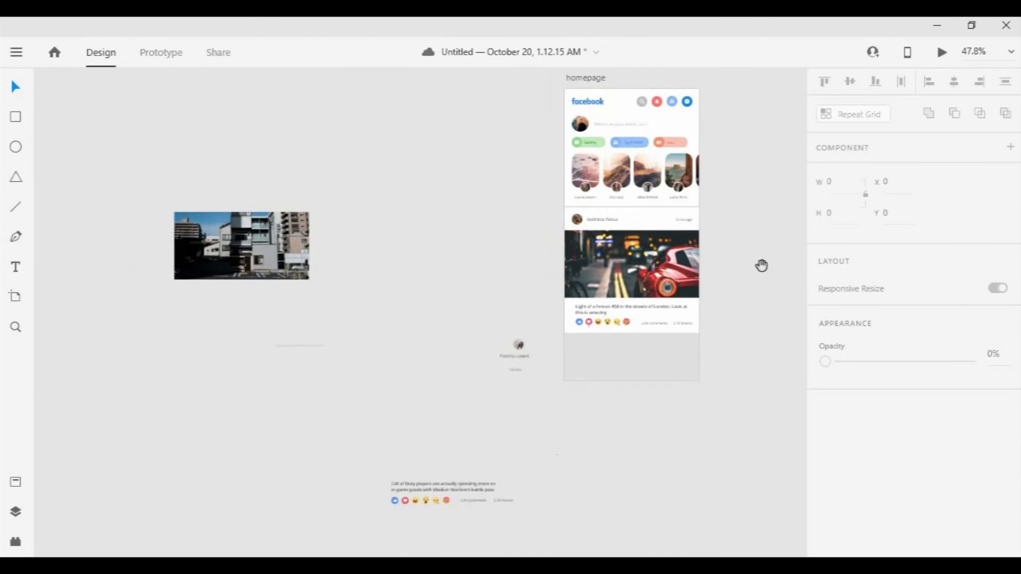
Try to extend the grey background below the Ferrari post to a height of 1076
scroll(714, 351, up, 1)
drag(714, 351, 763, 211)
click(534, 266)
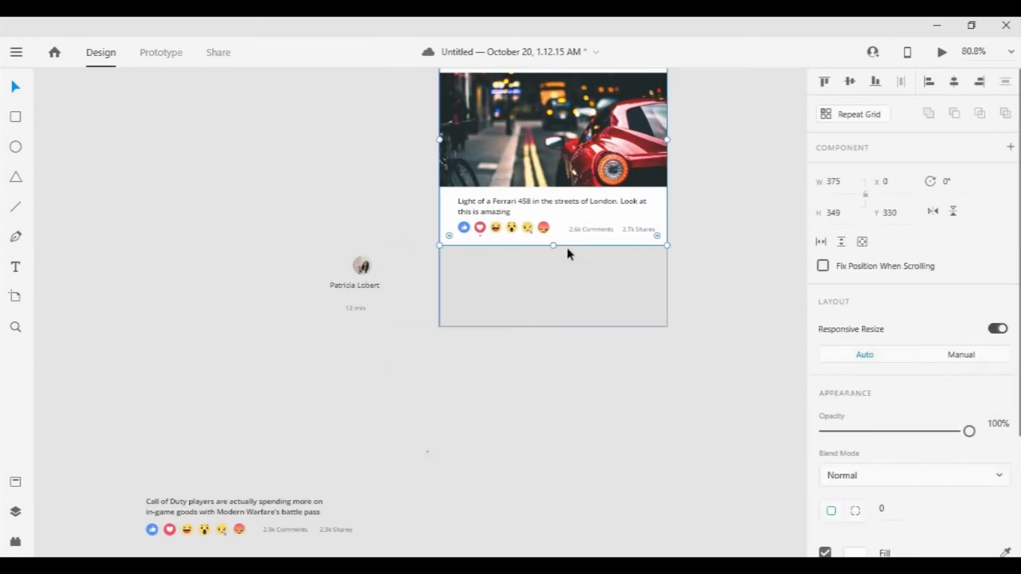
scroll(569, 256, up, 4)
drag(545, 402, 540, 525)
scroll(757, 399, down, 4)
drag(547, 375, 548, 450)
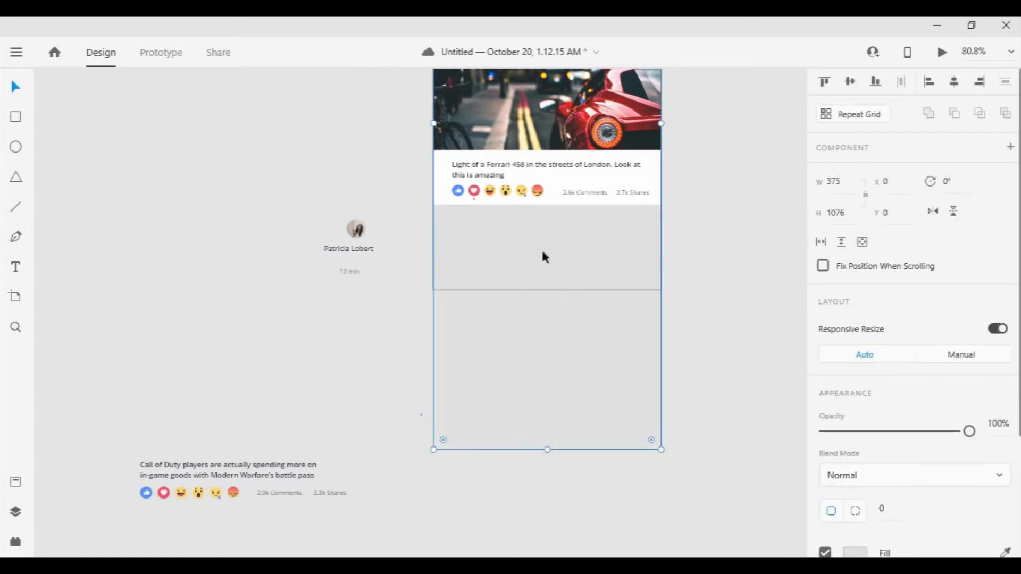
scroll(676, 325, down, 5)
right_click(637, 314)
key(Escape)
click(706, 308)
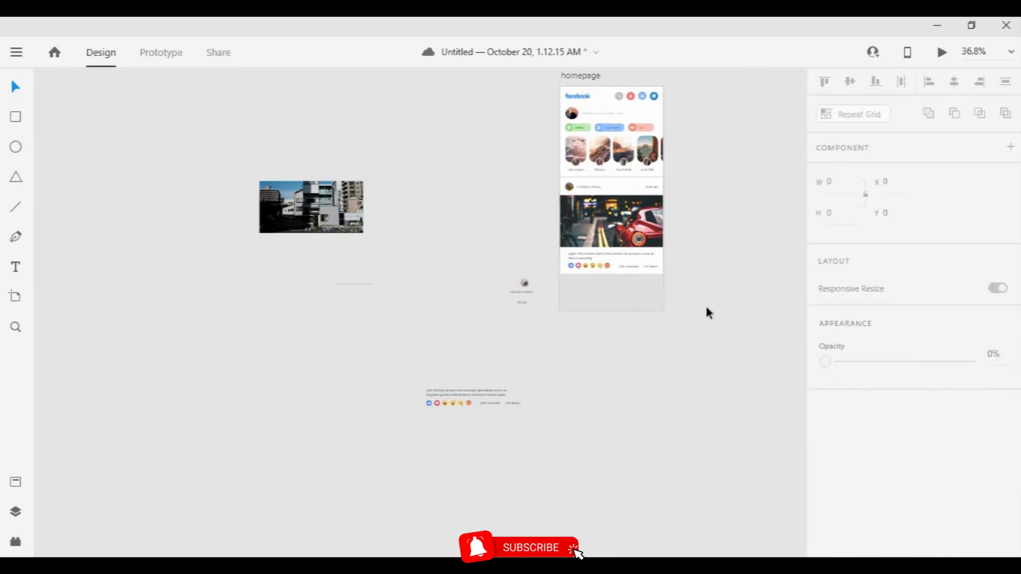
Extend the homepage artboard and its grey background to a height of 1092
click(582, 80)
drag(611, 311, 618, 388)
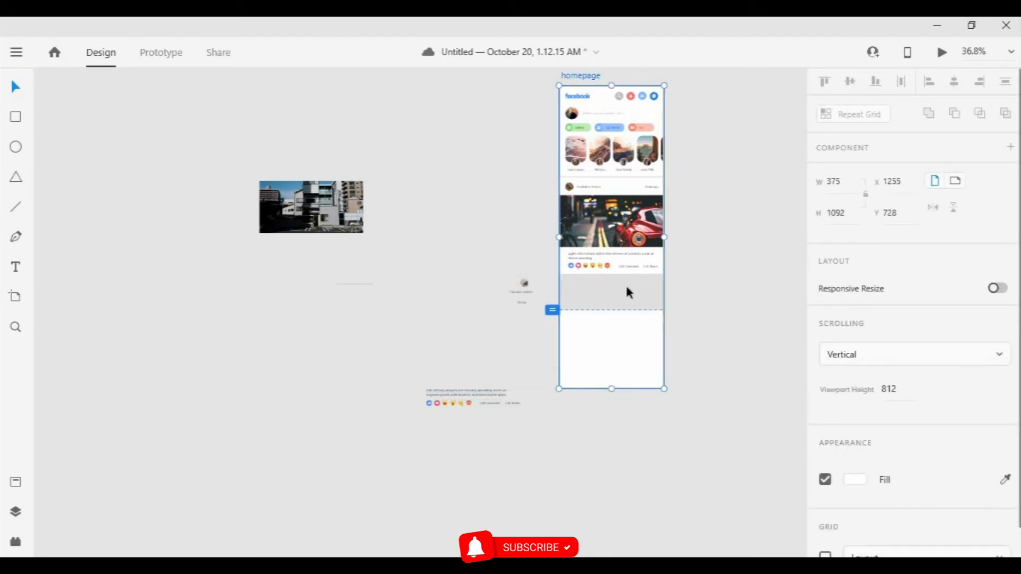
drag(611, 311, 609, 385)
click(661, 297)
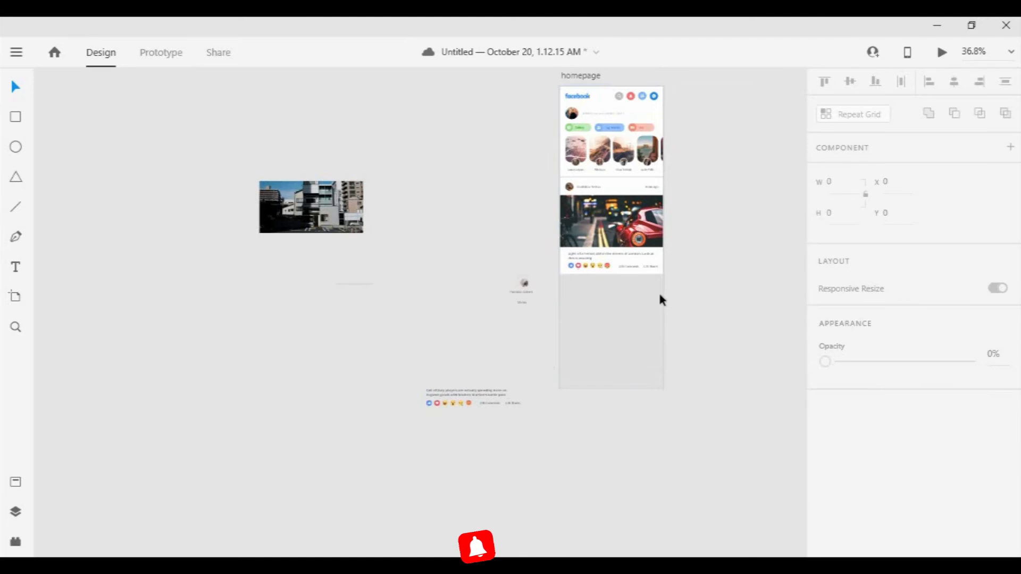
scroll(583, 295, up, 3)
Draw a white 375 by 332 rectangle just below the Ferrari post as the second post's background, leaving a thin grey gap
click(567, 301)
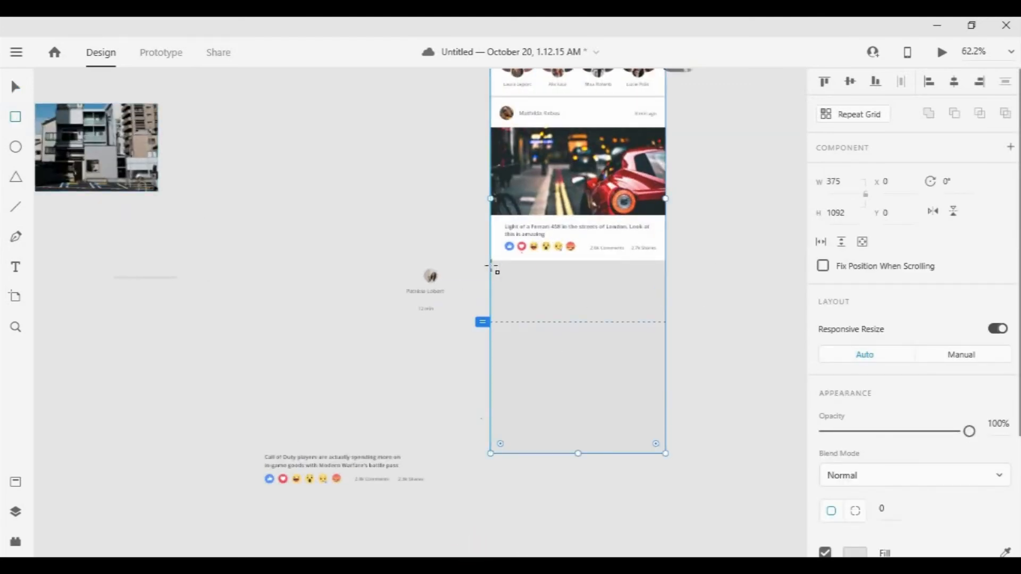
scroll(492, 264, up, 4)
drag(490, 260, 571, 349)
key(v)
scroll(553, 299, down, 1)
drag(553, 299, 343, 264)
drag(357, 267, 590, 264)
drag(443, 299, 451, 494)
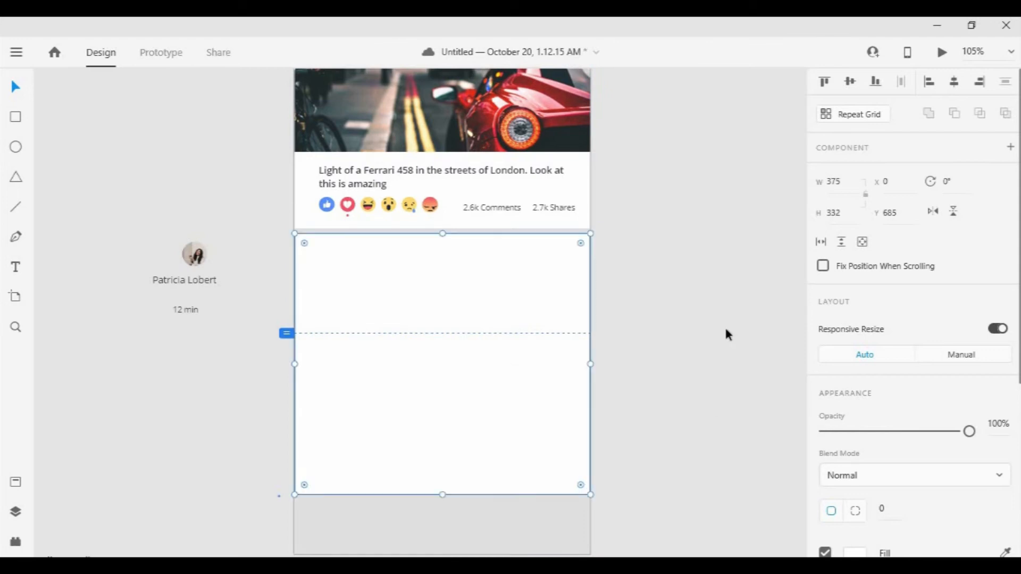
Place the second poster's avatar, name and 12 min timestamp in a row near the top of the new white card
scroll(724, 298, down, 3)
scroll(611, 303, up, 1)
scroll(868, 424, down, 3)
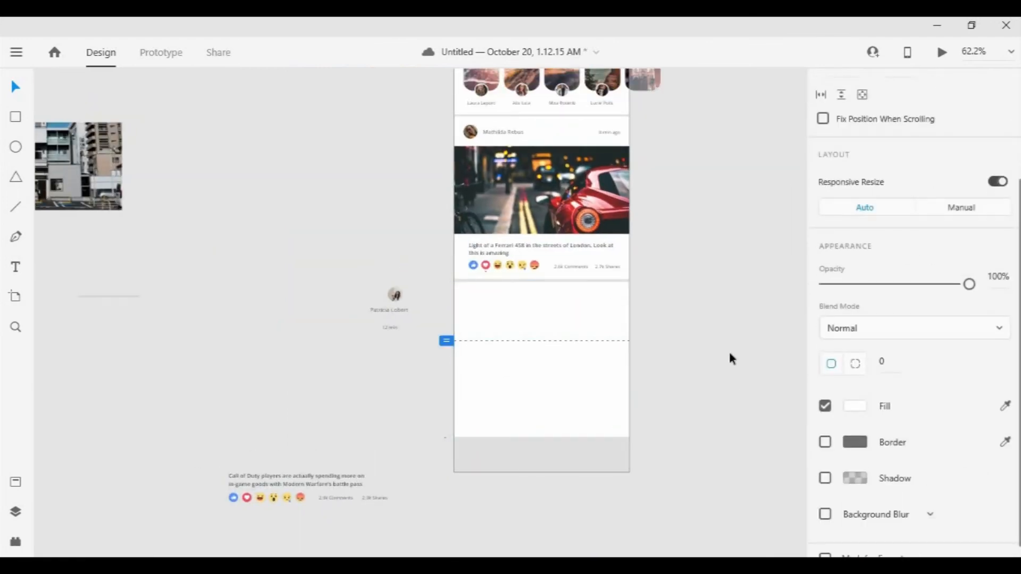
scroll(606, 288, up, 3)
scroll(777, 230, down, 2)
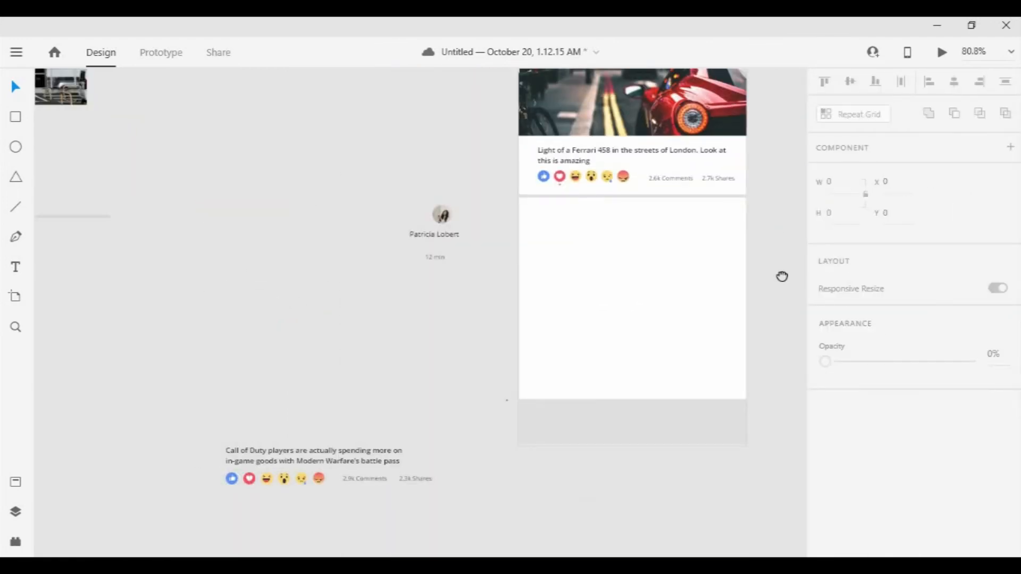
scroll(496, 248, down, 2)
drag(454, 231, 515, 235)
scroll(511, 235, up, 5)
drag(296, 255, 622, 235)
drag(290, 304, 672, 245)
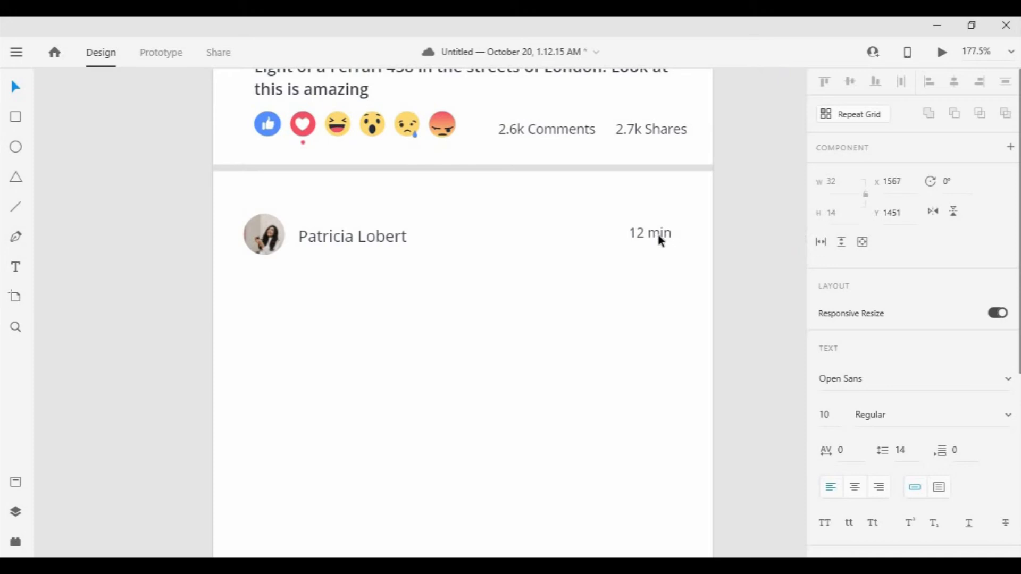
Change the second post's timestamp to "12 min ago" and shift it slightly along the header row
double_click(664, 234)
click(20, 89)
drag(643, 236, 636, 237)
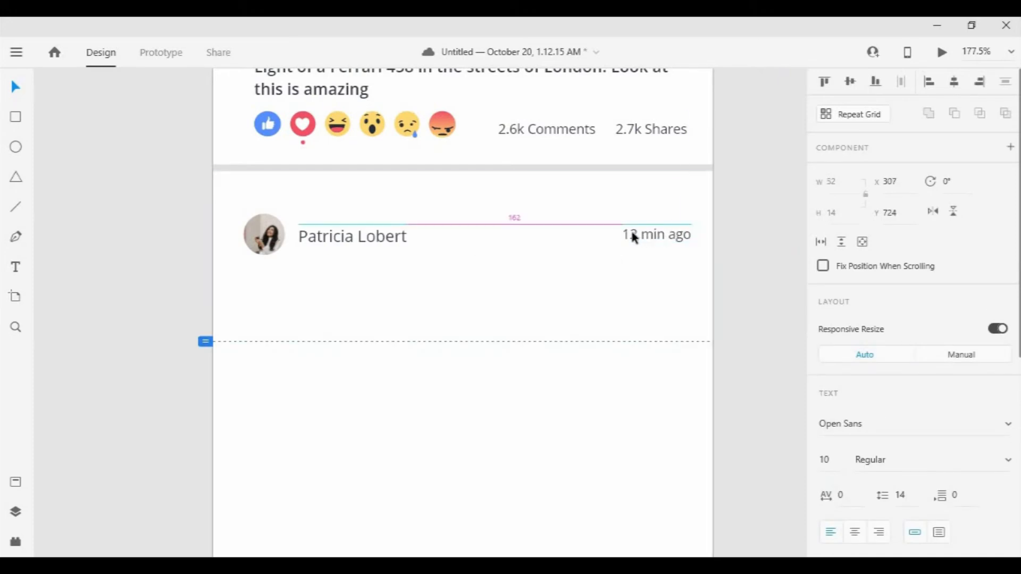
Move the second post's avatar, name and timestamp closer to the card's top edge, matching the side margins of the first post
drag(355, 241, 363, 242)
drag(272, 238, 282, 216)
drag(351, 242, 369, 222)
drag(647, 234, 647, 215)
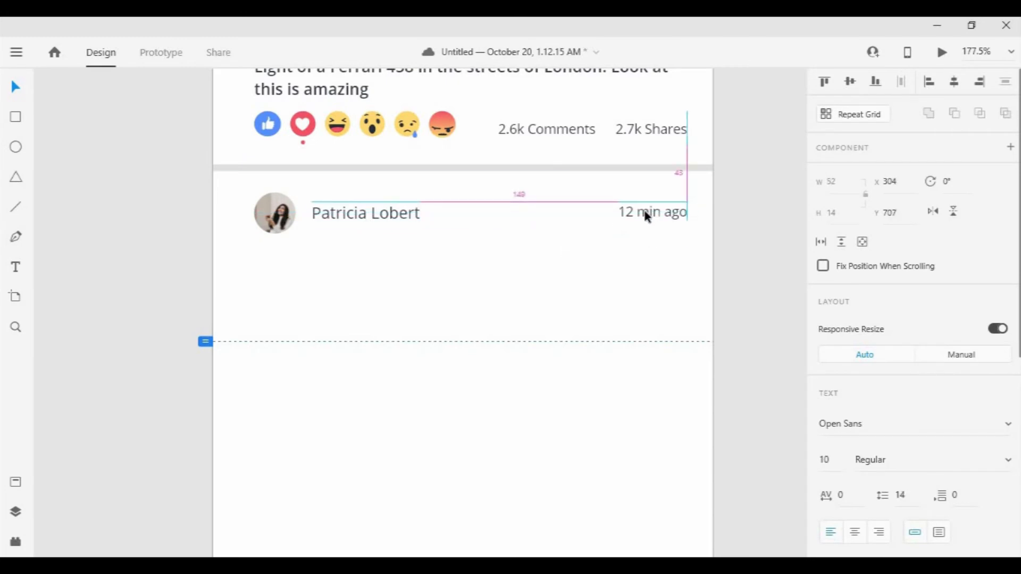
Group the second post's avatar and name, and centre the timestamp vertically with that group
click(275, 222)
shift+click(367, 213)
right_click(375, 218)
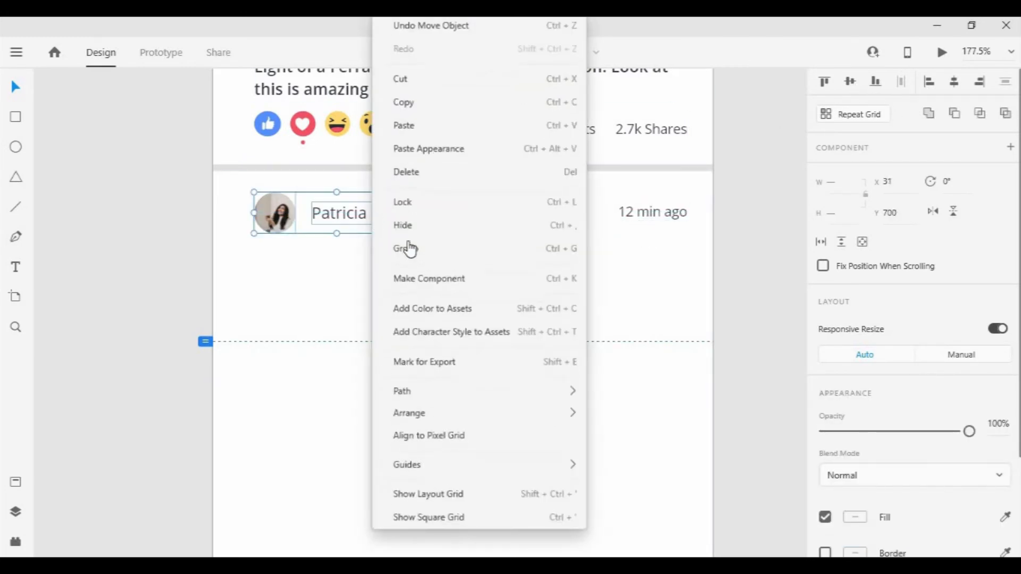
click(410, 248)
click(665, 212)
shift+click(372, 213)
click(849, 82)
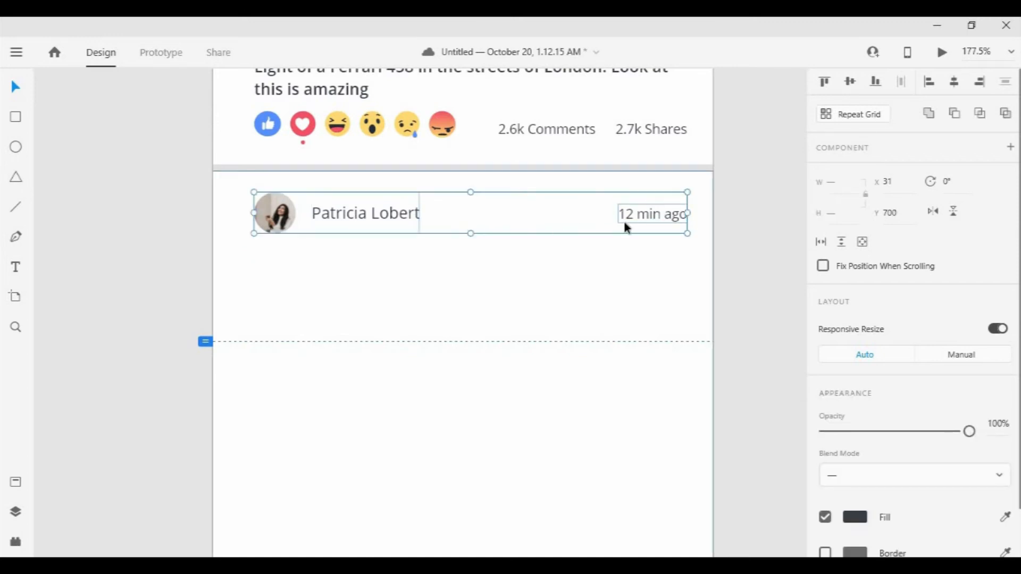
right_click(401, 220)
click(432, 314)
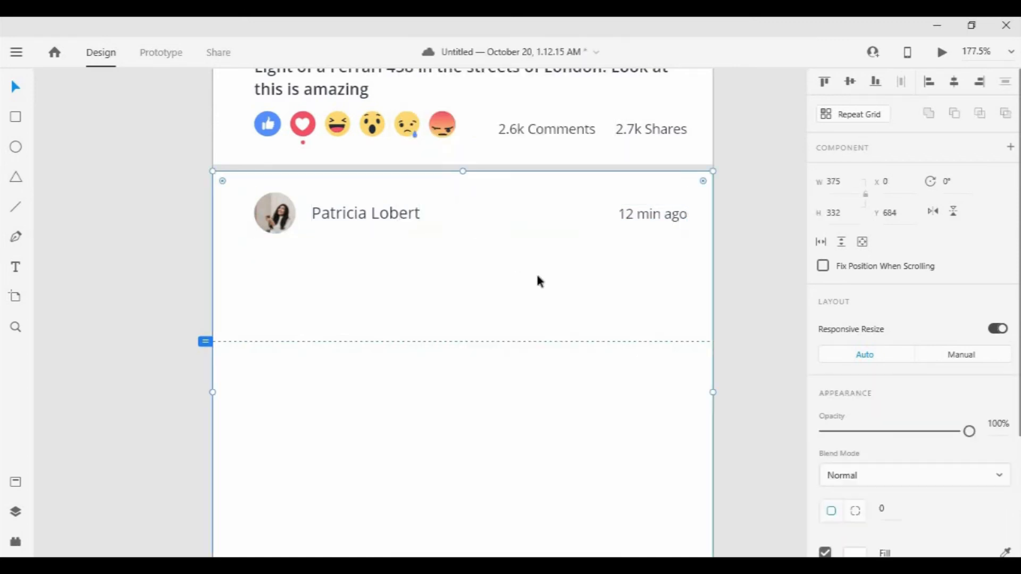
Place the building photo across the full width of the second post's card, just below the header row
click(537, 280)
scroll(537, 280, down, 5)
drag(552, 332, 556, 298)
drag(700, 337, 698, 310)
scroll(609, 376, down, 6)
drag(211, 185, 600, 334)
drag(714, 364, 711, 301)
scroll(564, 266, up, 8)
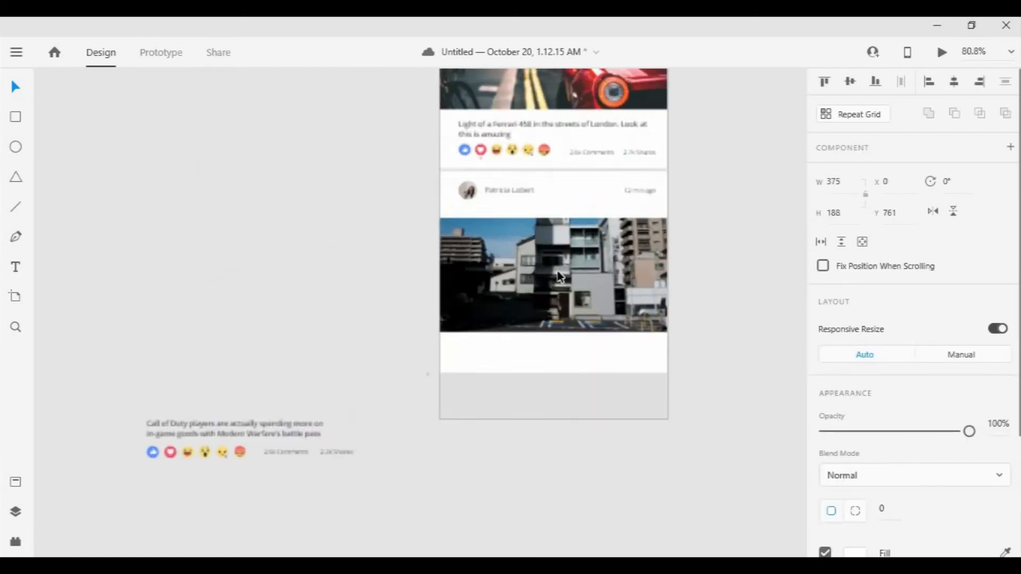
mouse_move(557, 256)
mouse_down()
mouse_move(567, 226)
mouse_move(531, 243)
mouse_move(546, 266)
mouse_up()
Place the Call of Duty caption just below the building photo at X 41, Y 948
scroll(566, 226, down, 8)
click(543, 293)
scroll(540, 292, up, 5)
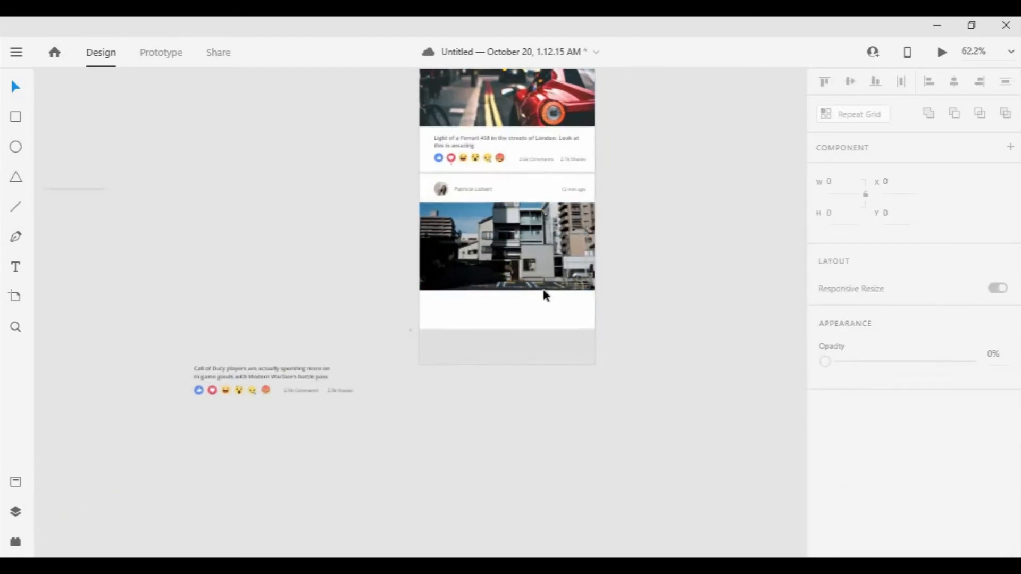
scroll(541, 292, down, 2)
drag(231, 398, 551, 308)
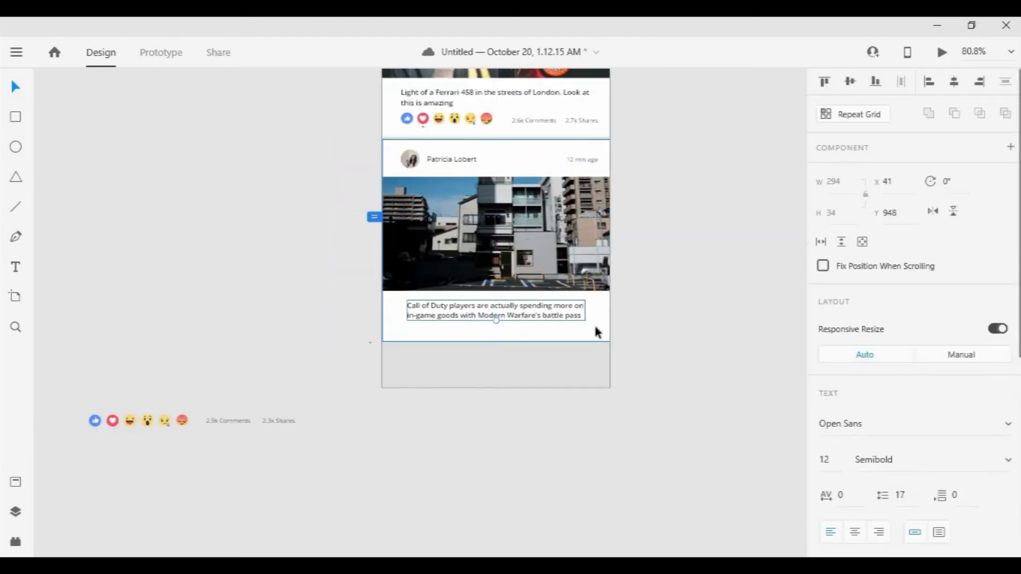
Extend the second post's white card downward to a height of 367 to make room below the caption
shift+click(595, 327)
click(747, 310)
scroll(495, 247, up, 3)
scroll(494, 246, down, 2)
drag(771, 303, 737, 374)
scroll(487, 340, up, 2)
scroll(487, 340, down, 2)
scroll(725, 405, down, 1)
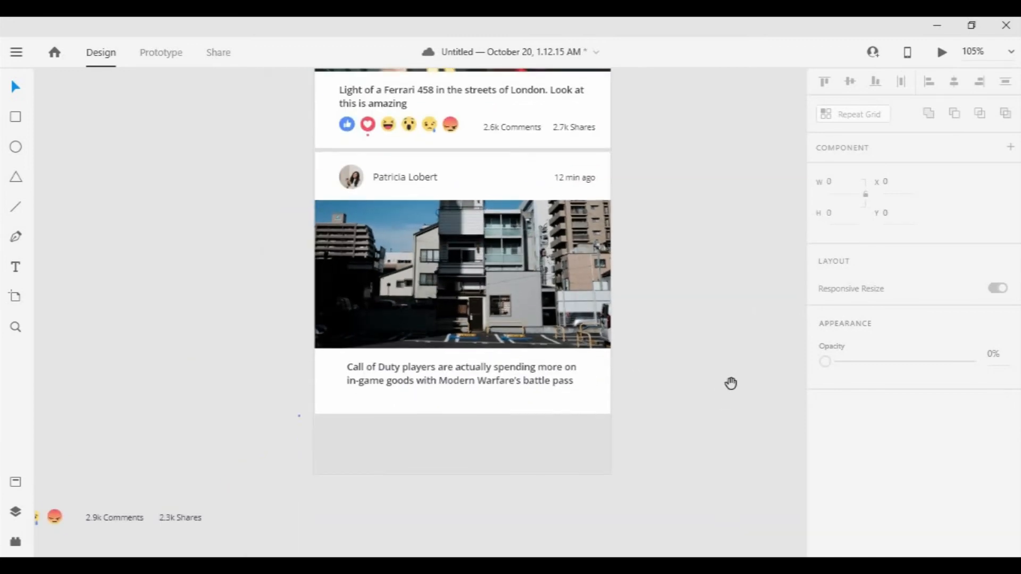
click(467, 402)
drag(469, 436, 469, 446)
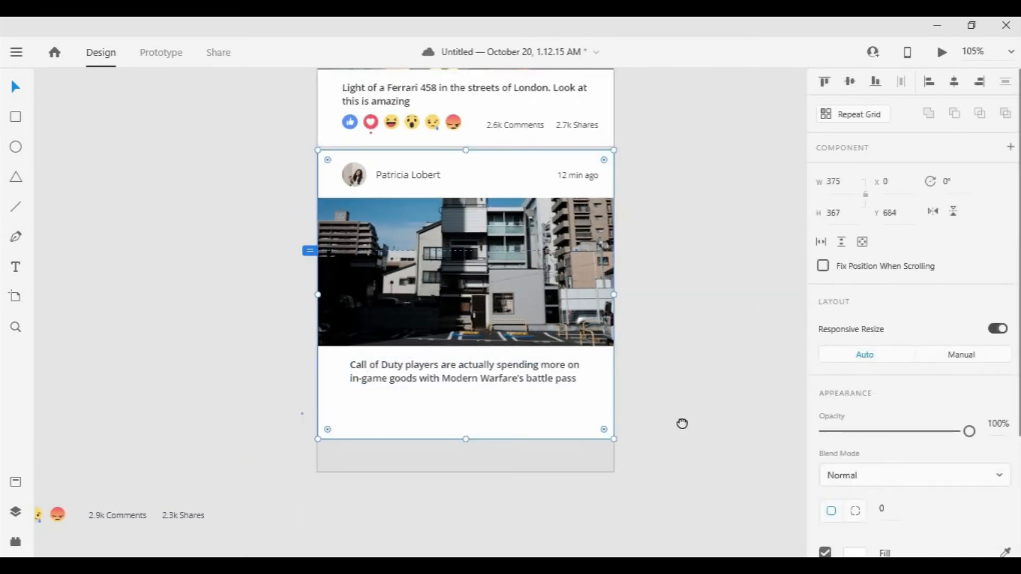
drag(682, 424, 675, 356)
Group the six spare reaction emojis and place them below the Call of Duty caption, matching its start edge
click(214, 418)
scroll(104, 449, down, 3)
drag(46, 452, 362, 460)
right_click(331, 442)
click(364, 389)
drag(548, 403, 577, 384)
scroll(589, 397, up, 5)
drag(475, 328, 474, 326)
click(642, 359)
Place the 2.9k Comments and 2.3k Shares labels beside the second post's reactions, with the shares label at X 303, Y 1003
scroll(642, 359, down, 4)
drag(560, 484, 399, 483)
drag(197, 430, 451, 382)
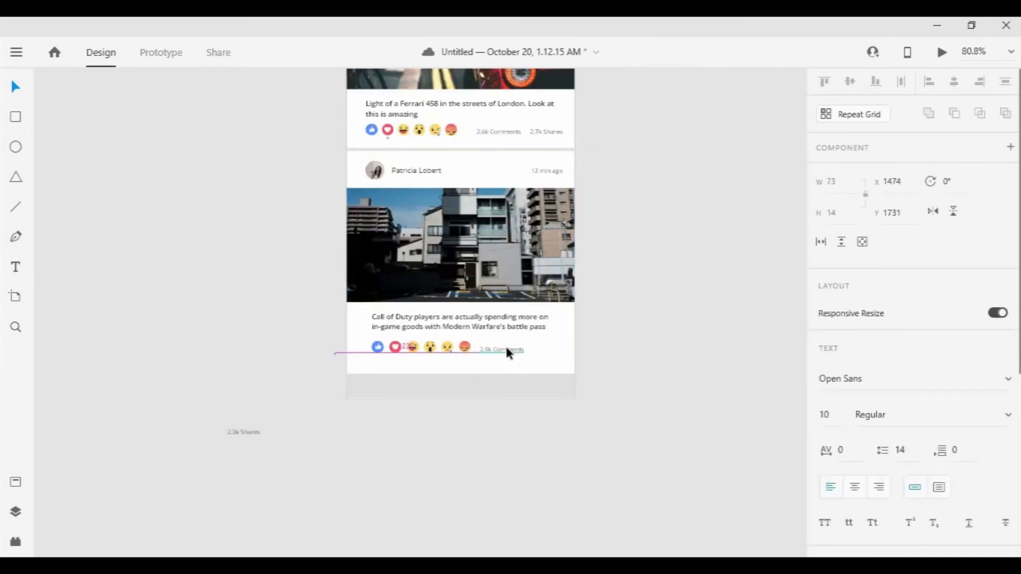
drag(509, 352, 509, 353)
drag(243, 431, 480, 382)
drag(544, 352, 544, 352)
Align the second post's reactions, comments label and shares label along their bottom edges
click(404, 346)
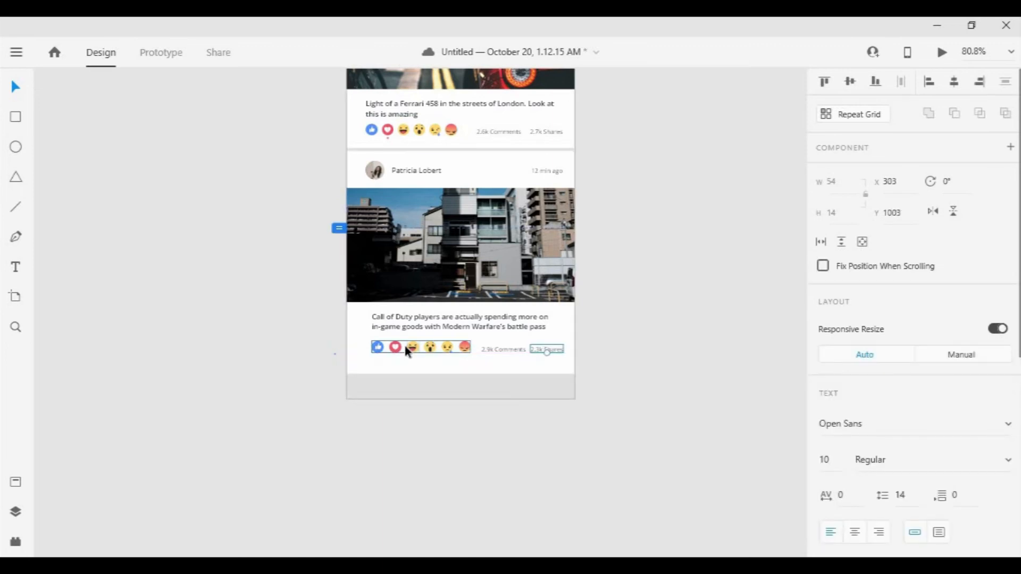
drag(502, 348, 545, 349)
click(535, 384)
Group the second post's reactions with the comments and shares labels
scroll(495, 353, up, 5)
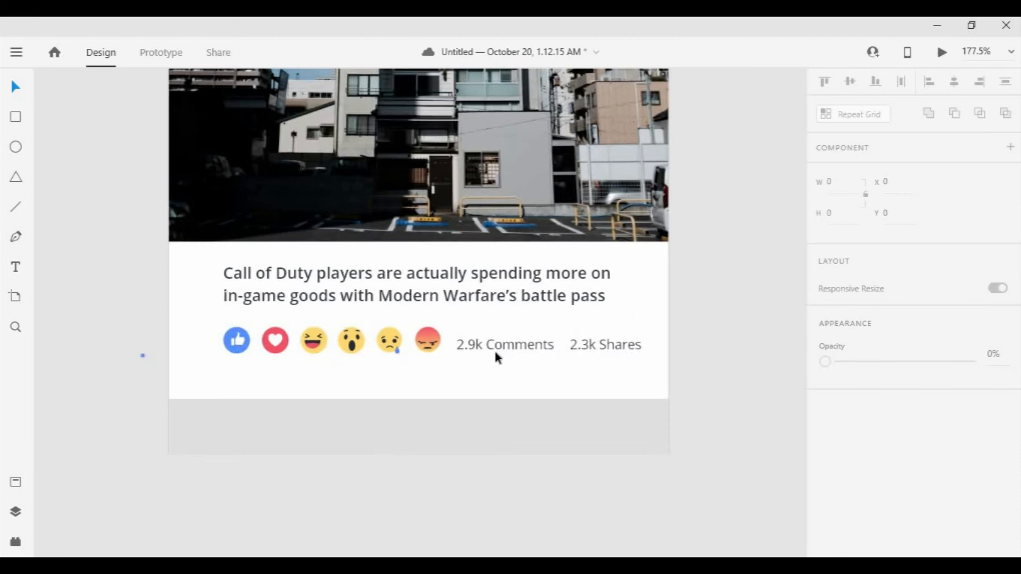
click(381, 334)
shift+click(499, 343)
shift+click(678, 340)
right_click(573, 341)
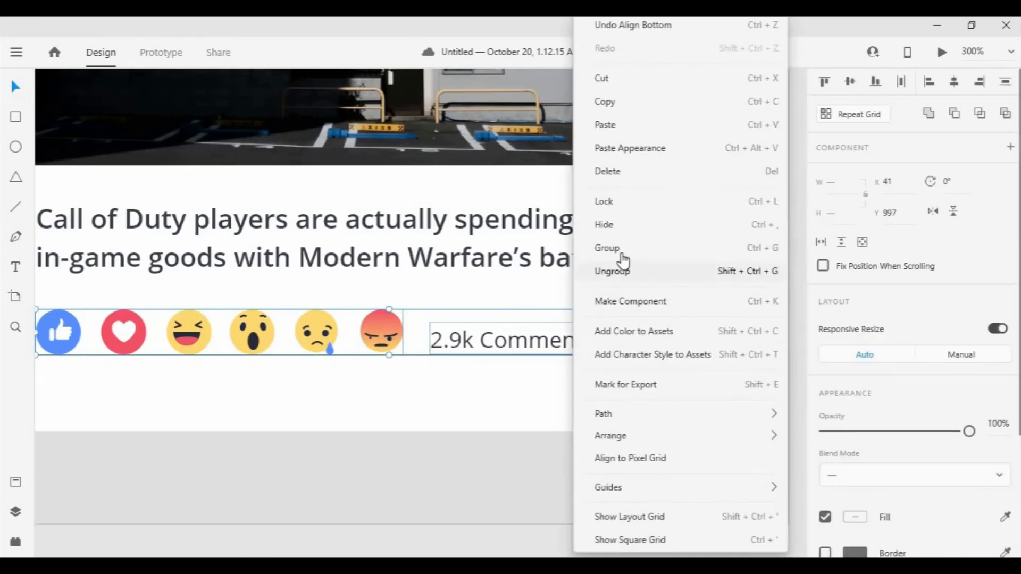
click(617, 249)
click(596, 380)
scroll(597, 380, down, 4)
scroll(557, 392, down, 5)
click(581, 171)
click(581, 346)
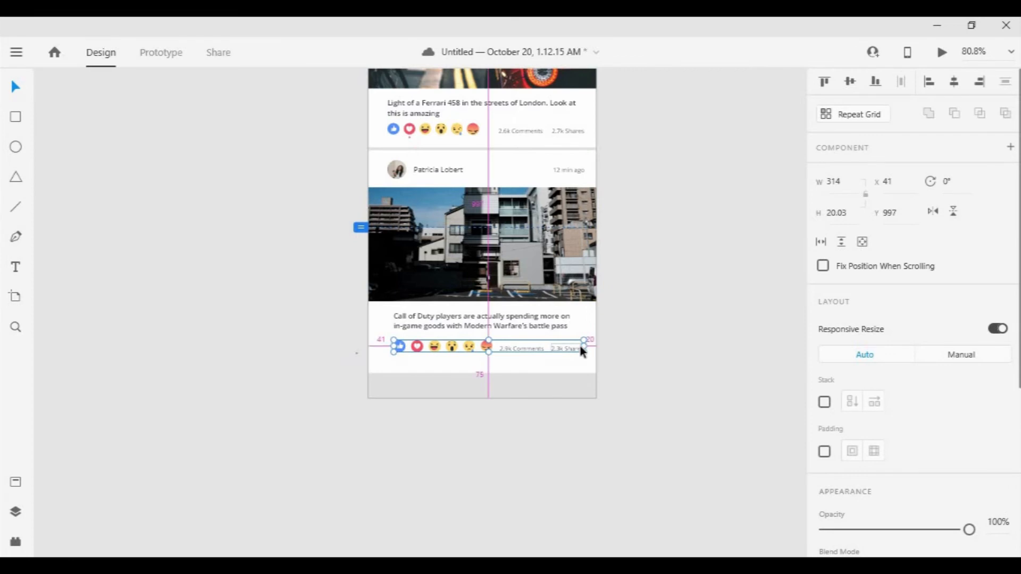
click(679, 372)
Shorten the homepage artboard to a height of 1050 so that it ends at the second post's card
scroll(576, 368, down, 3)
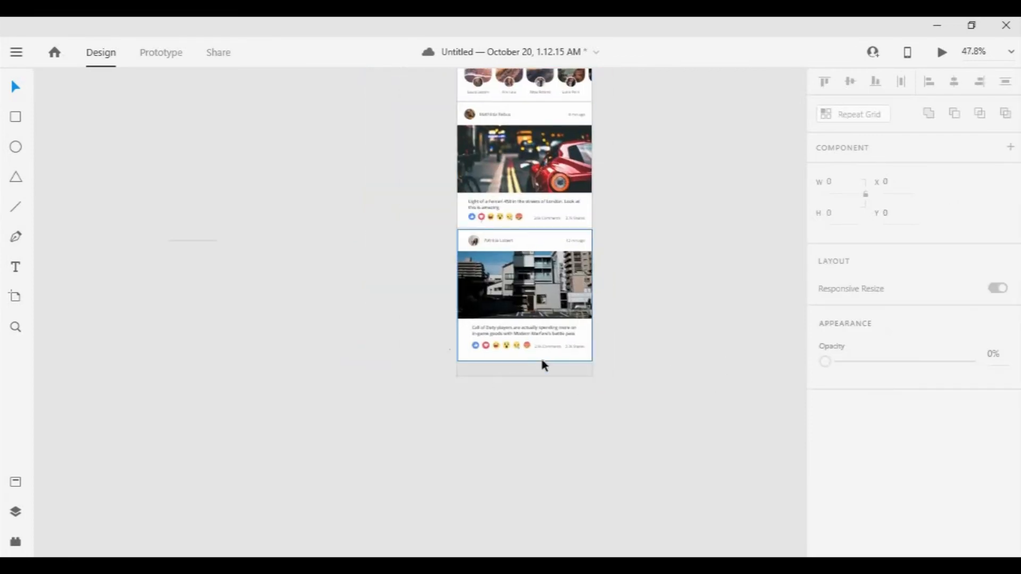
scroll(634, 368, up, 4)
click(390, 382)
drag(394, 358, 392, 387)
click(541, 412)
scroll(541, 413, down, 5)
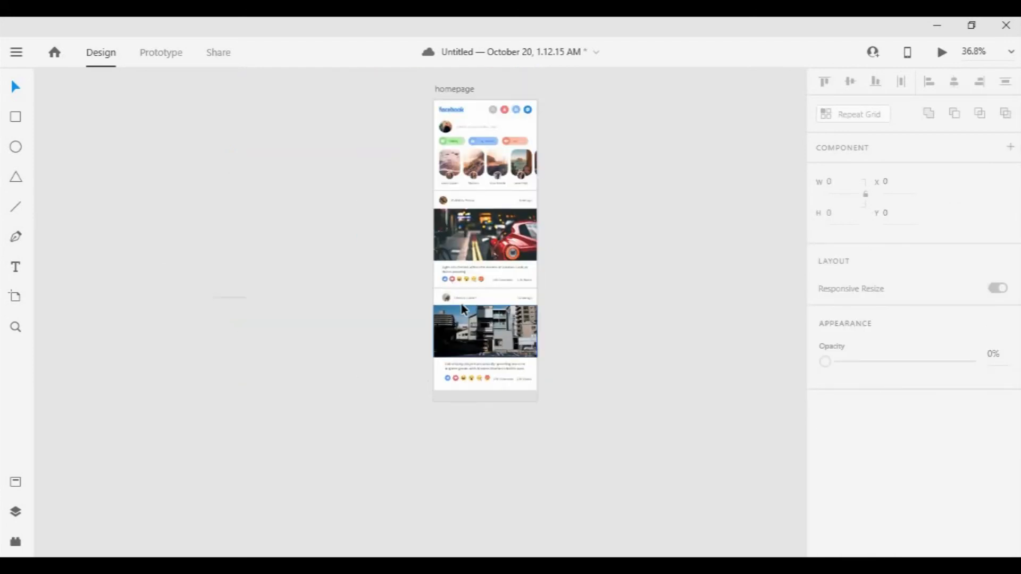
scroll(729, 319, up, 2)
scroll(563, 121, down, 1)
click(572, 492)
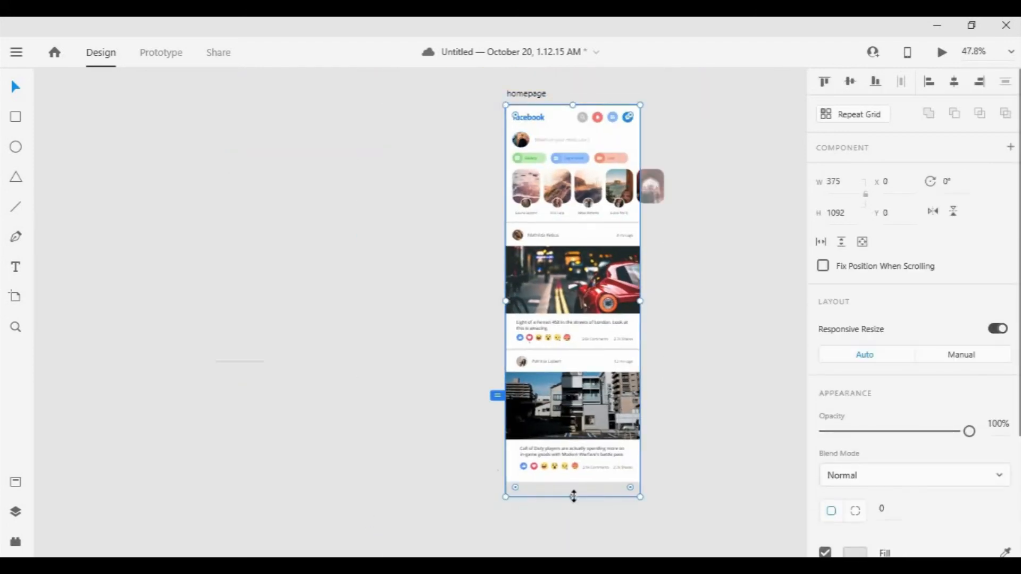
drag(574, 497, 573, 480)
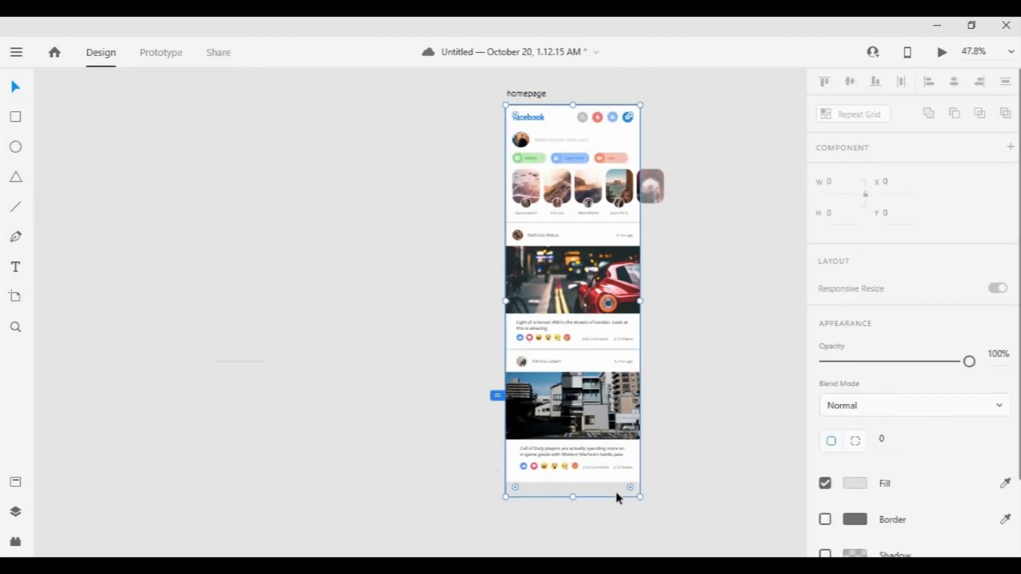
click(527, 95)
drag(573, 497, 575, 479)
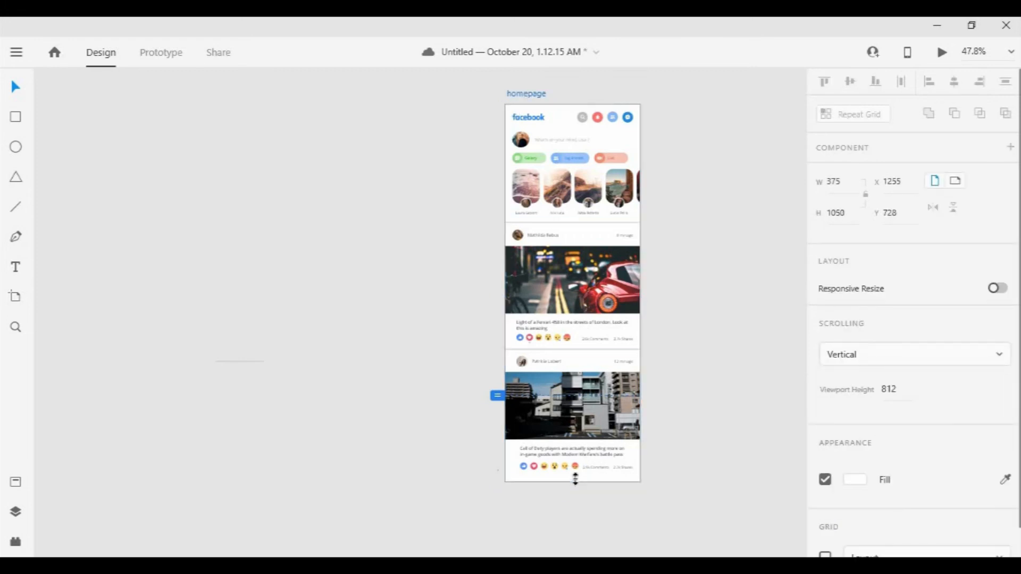
click(647, 307)
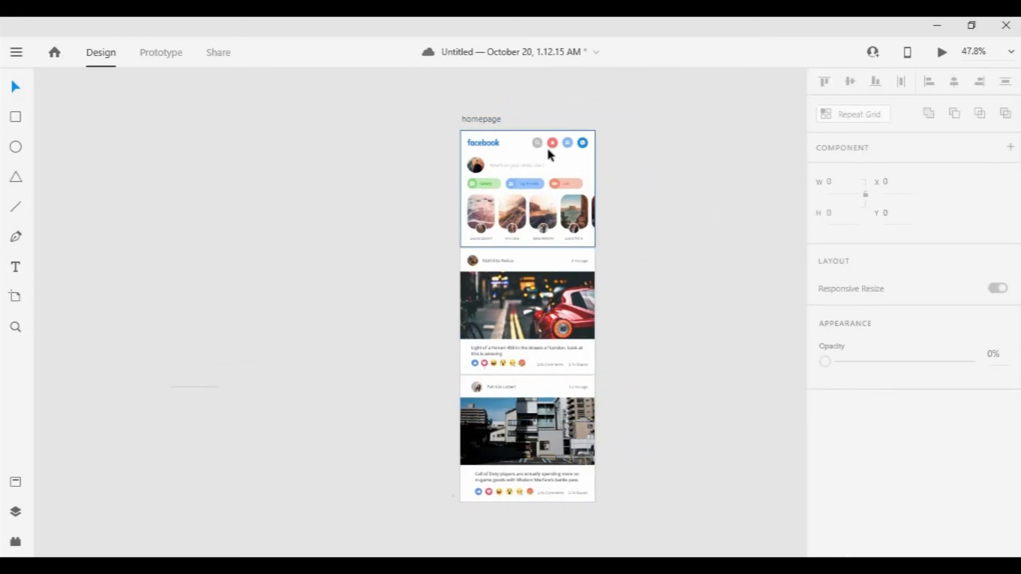
Rename the blank artboard next to the Ferrari post and comment assets as post
scroll(607, 112, up, 5)
scroll(744, 218, down, 7)
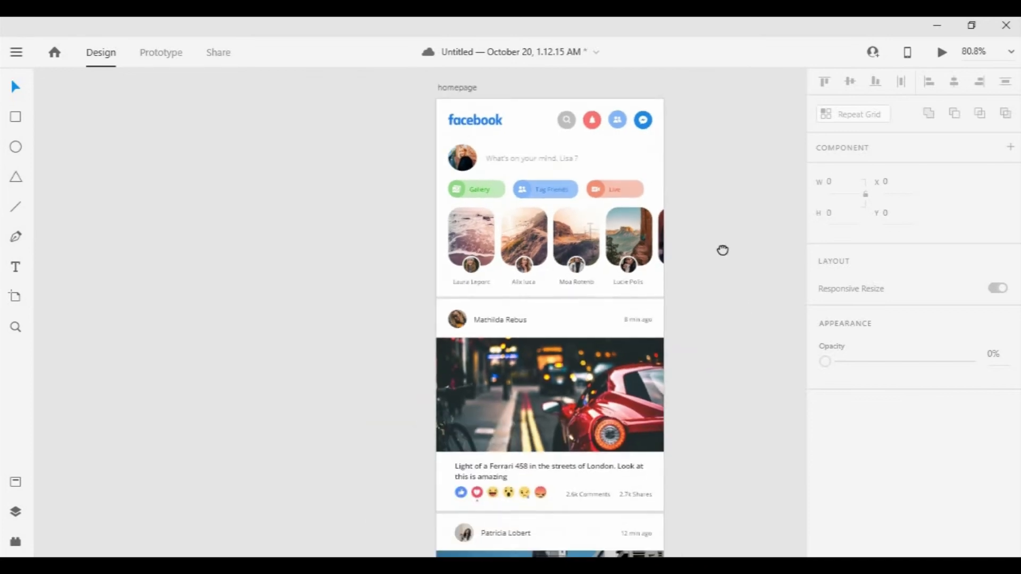
drag(688, 339, 522, 206)
scroll(742, 279, up, 4)
drag(742, 279, 766, 214)
click(472, 141)
double_click(474, 141)
text(0)
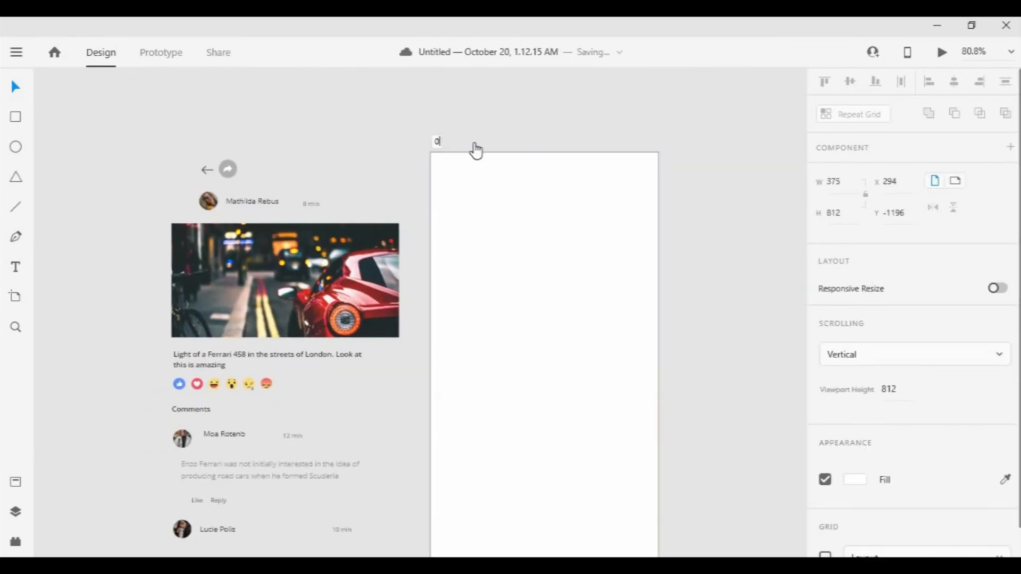
key(Return)
click(521, 134)
Draw a rectangle from the post artboard's top corner and stretch it to cover the whole artboard, 375 by 812
scroll(534, 203, down, 1)
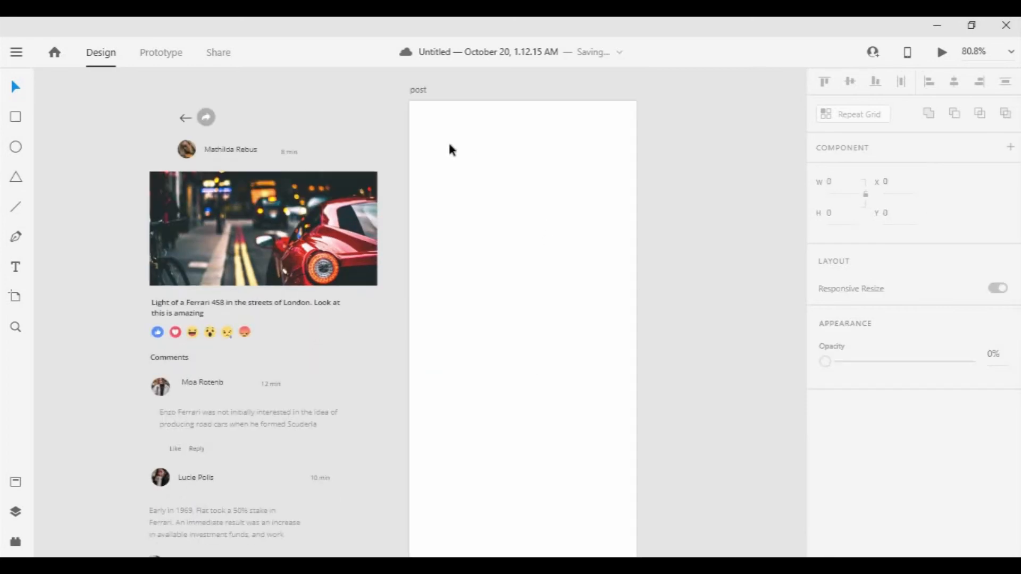
drag(410, 101, 458, 141)
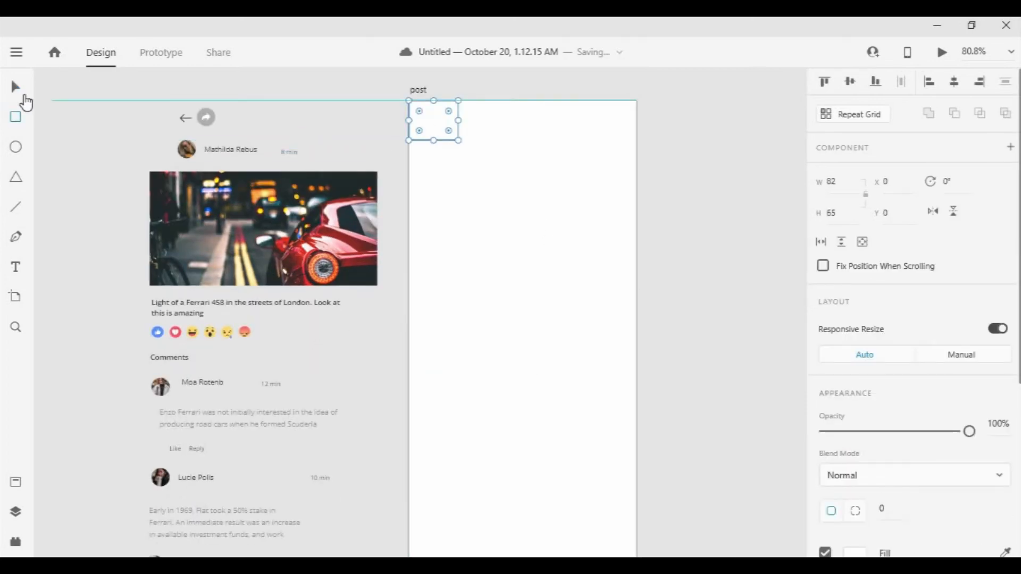
drag(647, 133, 637, 134)
drag(523, 143, 685, 437)
scroll(588, 340, down, 3)
drag(547, 323, 547, 433)
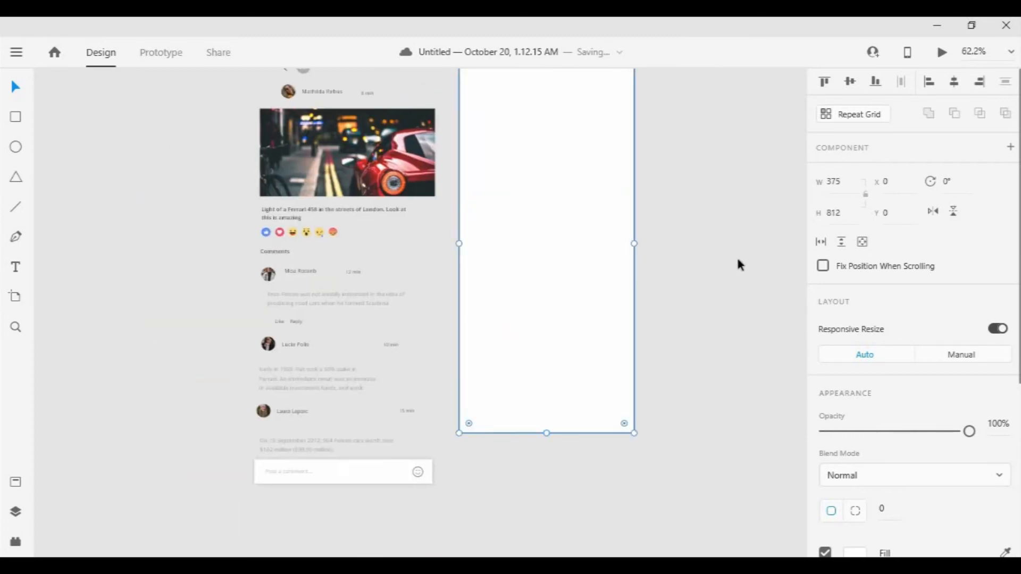
Fill the post artboard's background rectangle with light grey
scroll(924, 493, down, 3)
click(863, 412)
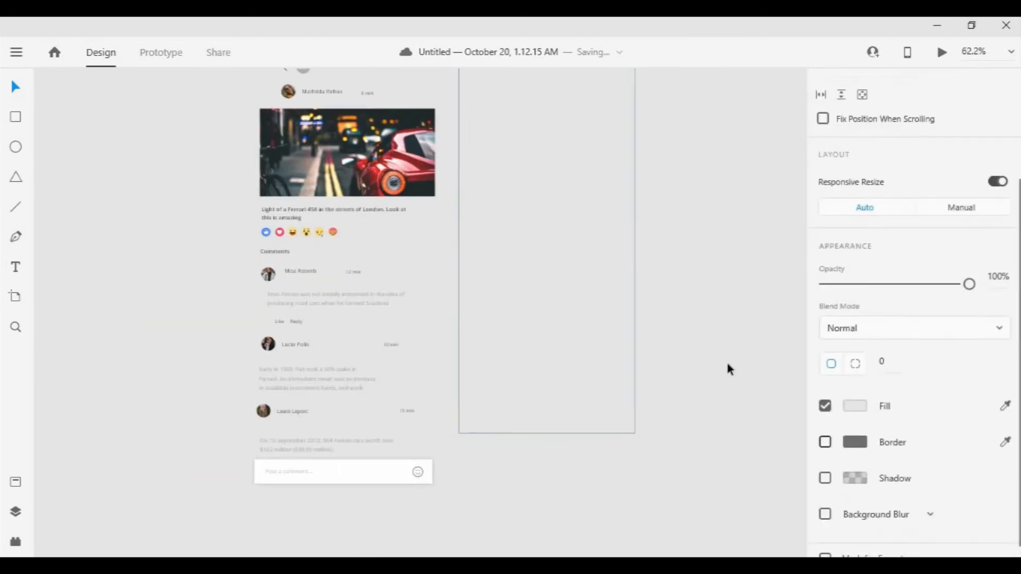
click(556, 336)
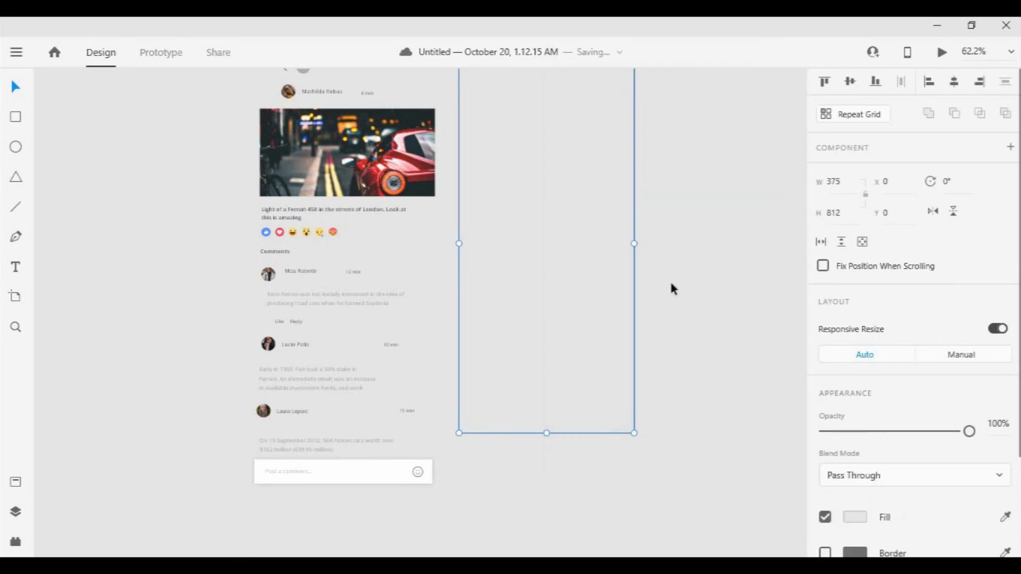
scroll(716, 318, down, 1)
scroll(659, 269, up, 2)
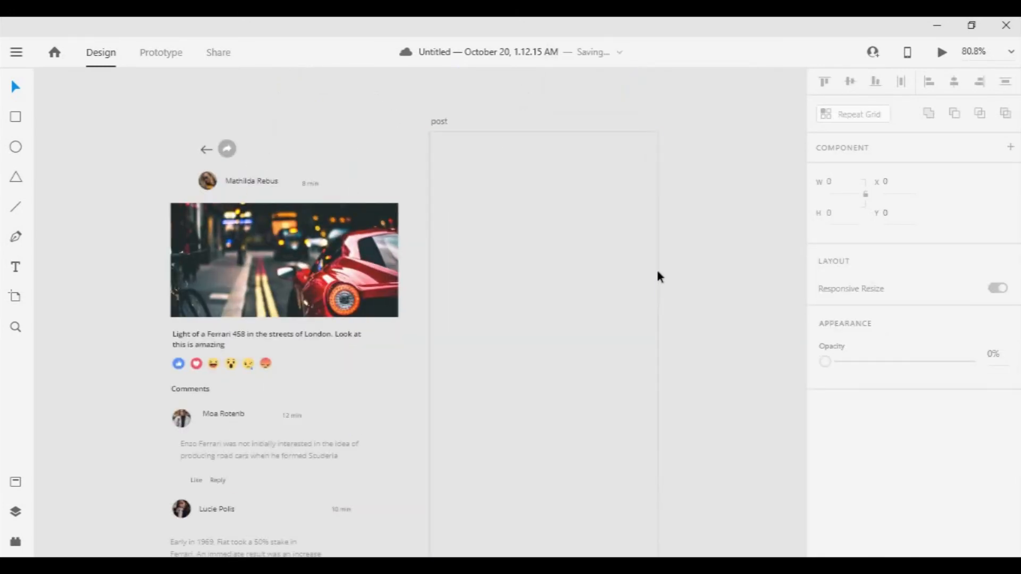
Place the back arrow and the grouped share icon at opposite ends of the post's header, the share icon at X 330, Y 34
drag(204, 151, 445, 162)
click(227, 149)
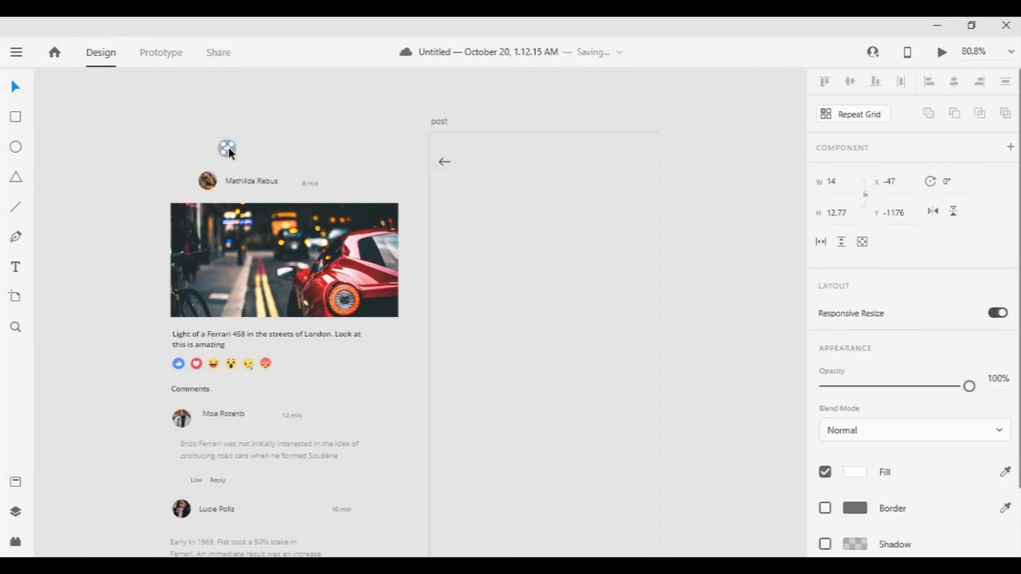
scroll(234, 151, up, 4)
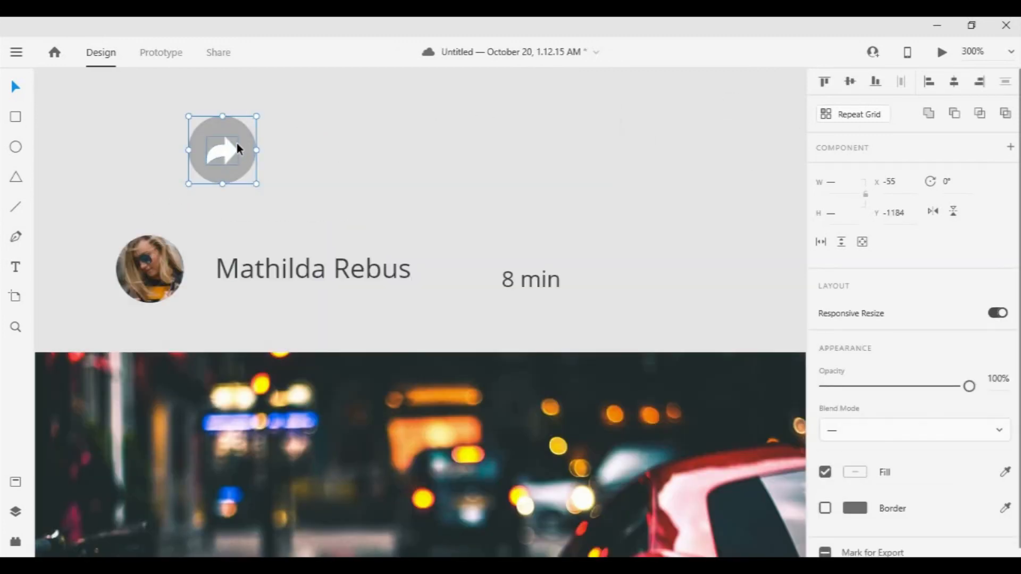
scroll(722, 222, down, 2)
drag(238, 143, 722, 186)
drag(552, 272, 435, 268)
drag(560, 196, 719, 178)
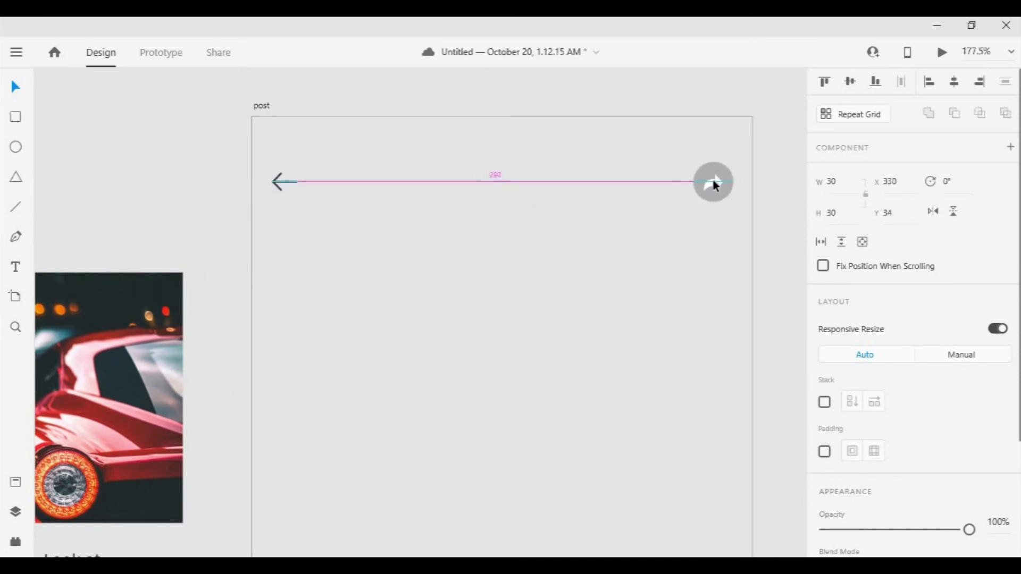
Align the back arrow and share icon by their vertical middles
click(277, 181)
shift+click(702, 181)
click(850, 81)
right_click(707, 184)
key(Escape)
click(265, 107)
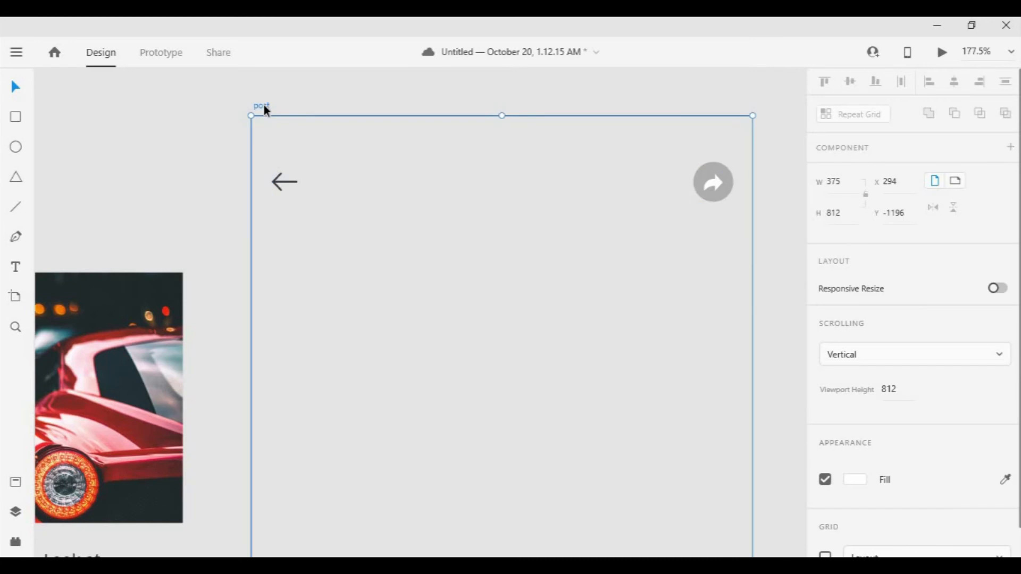
Undo the header icon placement and the grey fill of the post's background rectangle
key(ctrl+z)
key(ctrl+z)
key(ctrl+z)
key(ctrl+z)
key(ctrl+z)
key(ctrl+z)
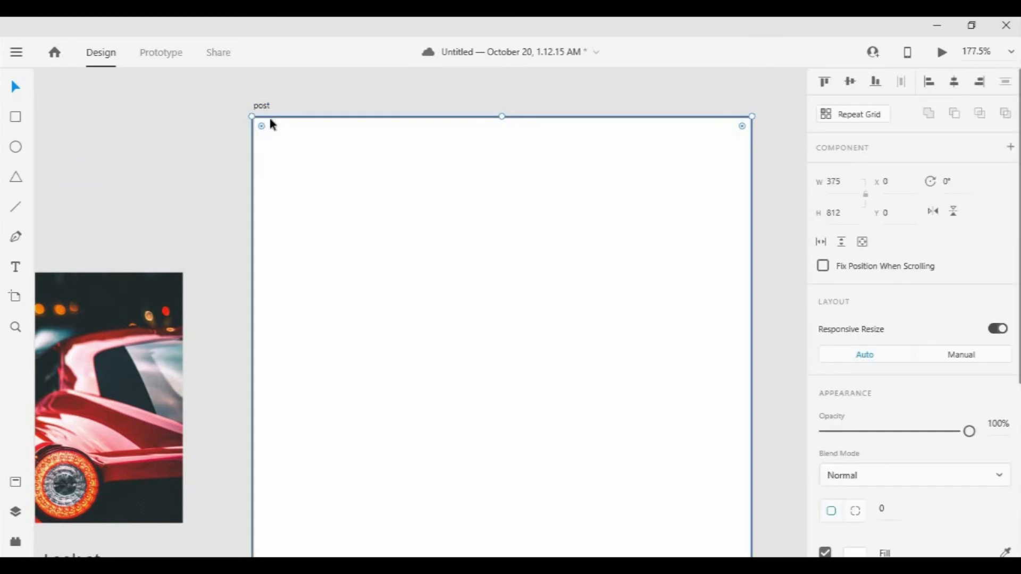
scroll(552, 263, down, 1)
scroll(553, 263, down, 2)
scroll(66, 159, down, 1)
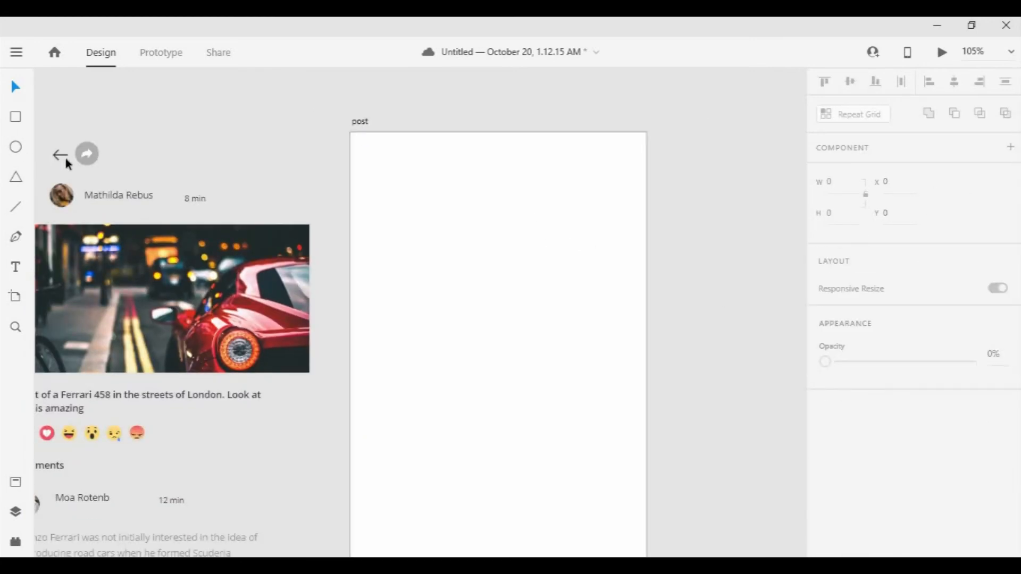
Group the share icon's circle and arrow, and move it and the back arrow onto the white post artboard
scroll(100, 160, up, 3)
click(99, 158)
right_click(101, 155)
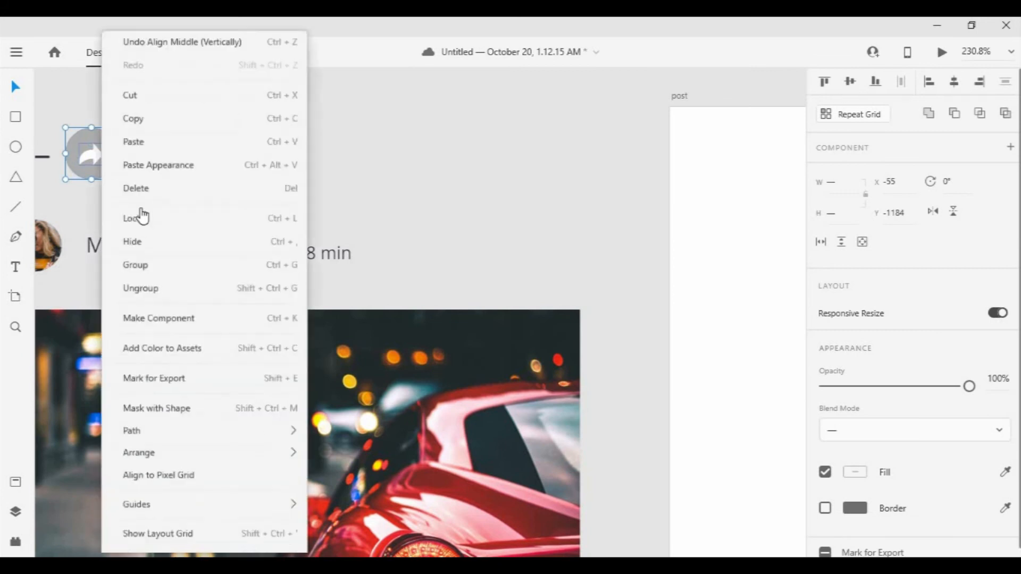
click(128, 63)
key(ctrl+shift+z)
key(ctrl+shift+z)
scroll(777, 240, right, 5)
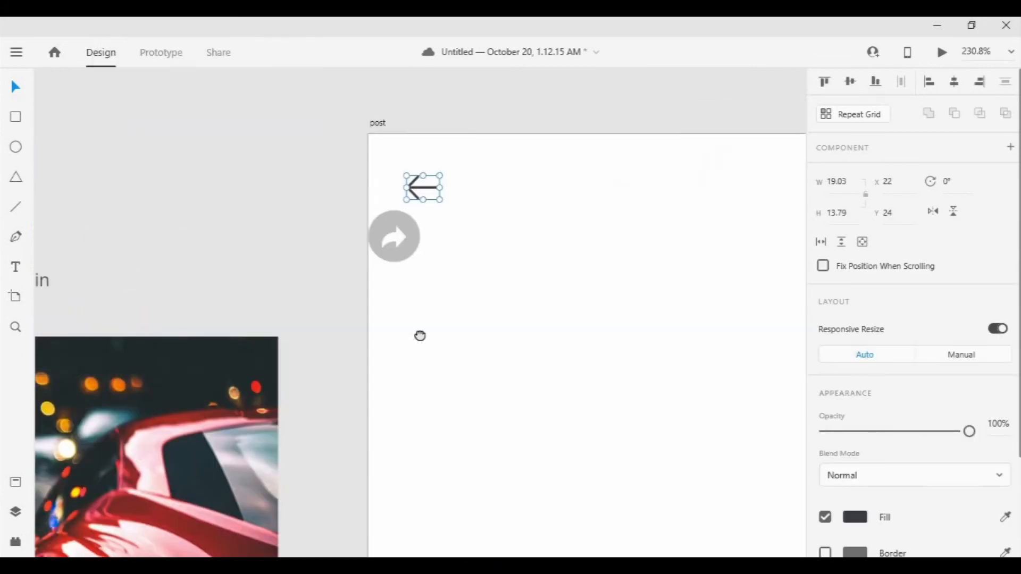
key(ctrl+shift+z)
Position the back arrow at X 13, Y 27 and the share icon level with it near the post artboard's opposite edge
drag(366, 191, 358, 204)
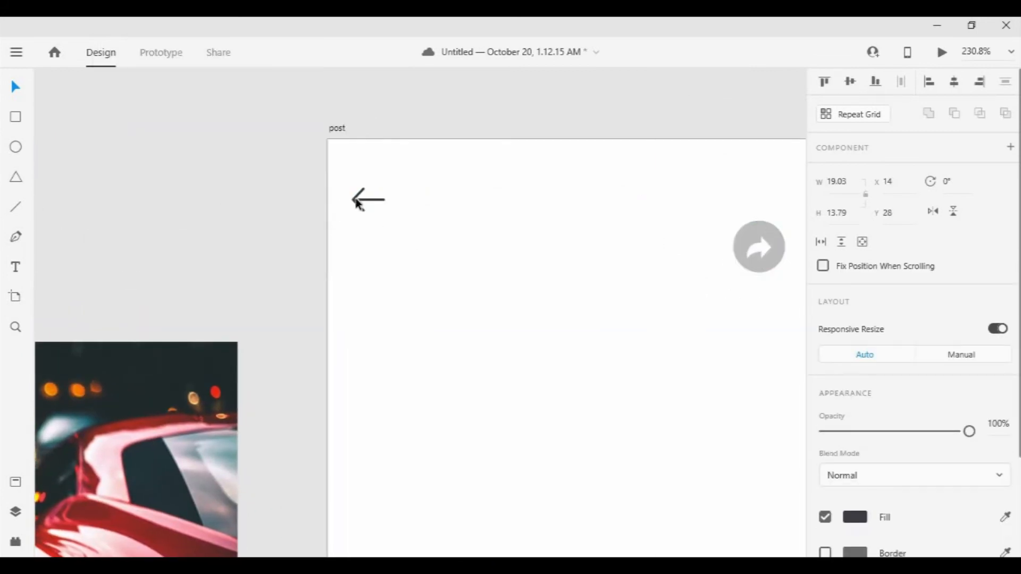
scroll(545, 260, right, 5)
key(ctrl+shift+z)
scroll(663, 186, right, 3)
drag(663, 186, 682, 178)
key(ctrl+a)
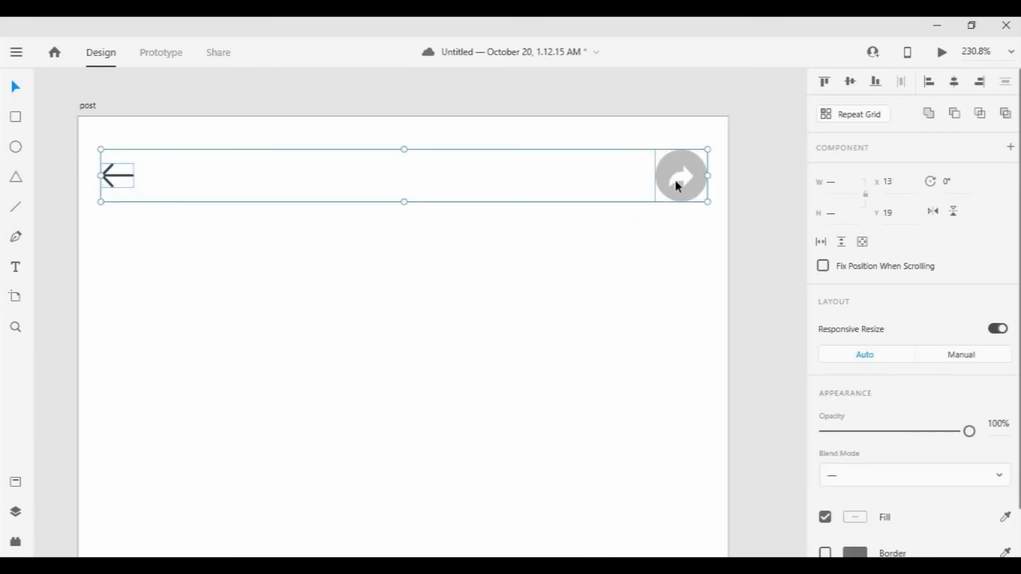
Group the back arrow and share icon into one header row on the post artboard
right_click(113, 183)
key(Escape)
click(114, 176)
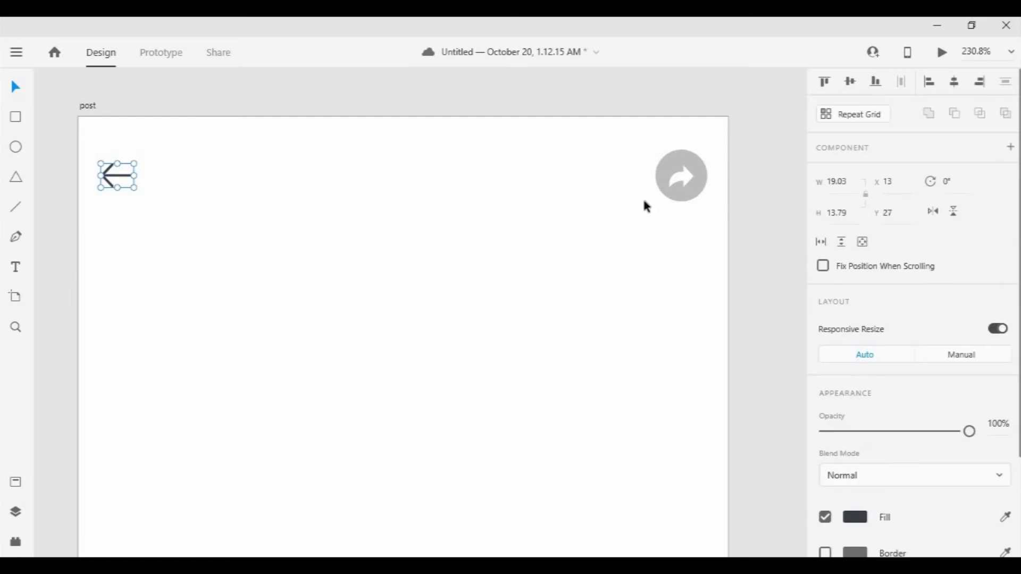
shift+click(682, 179)
key(ctrl+g)
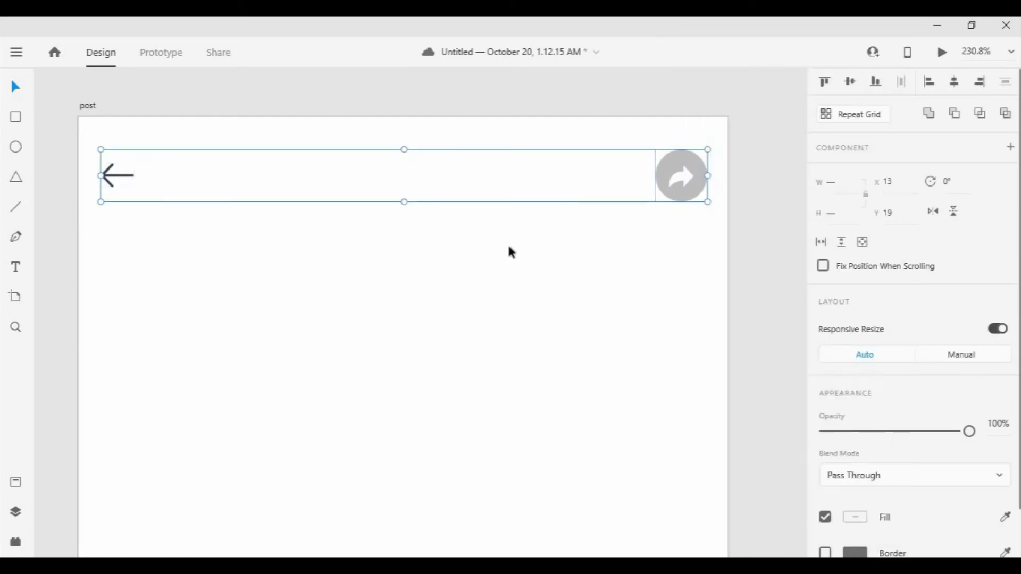
click(87, 105)
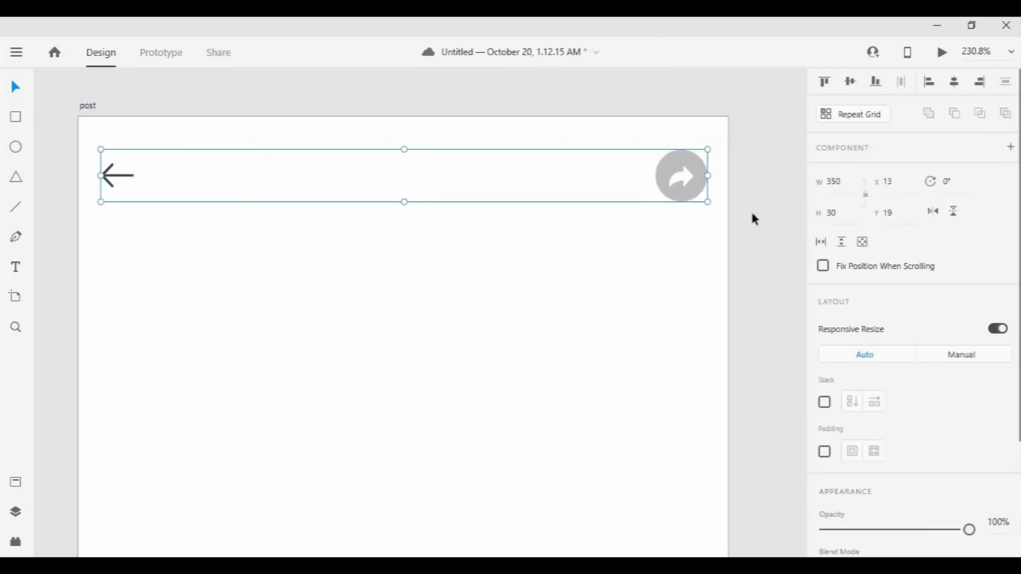
click(768, 250)
scroll(768, 250, down, 5)
scroll(761, 282, down, 3)
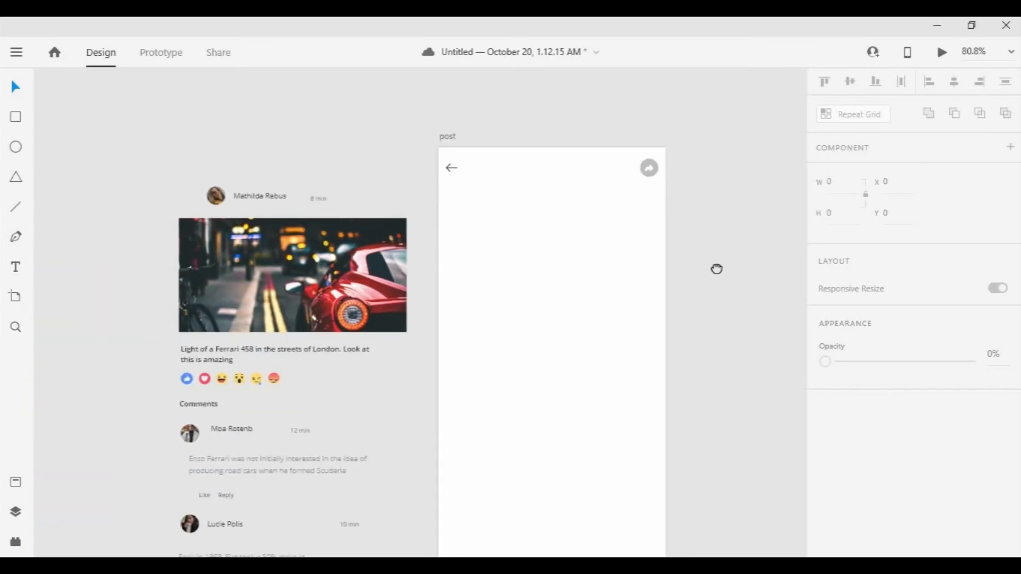
Move the post author's avatar, name and "8 min" time onto the post artboard below the header row
drag(213, 198, 455, 215)
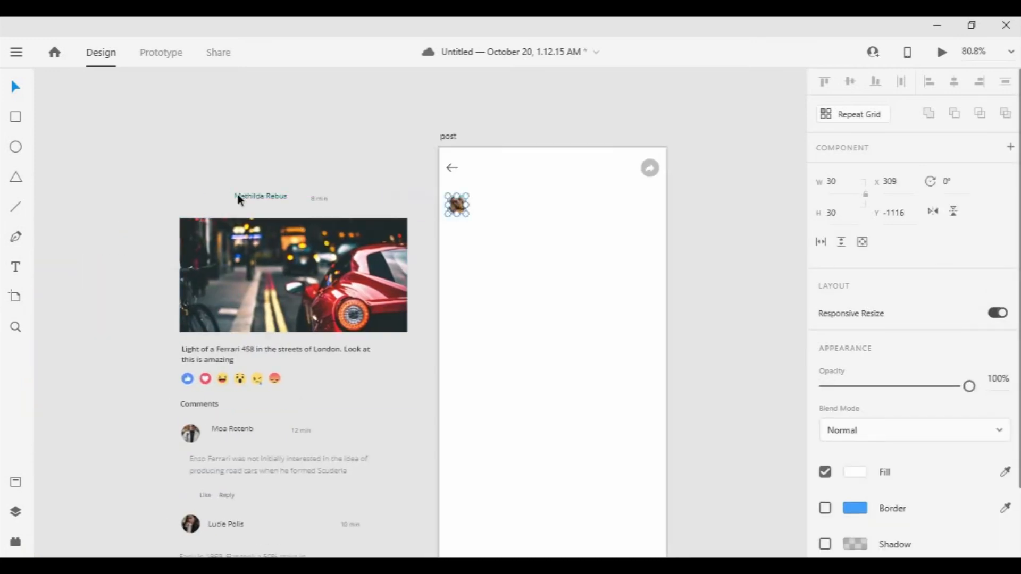
drag(237, 198, 484, 208)
drag(319, 199, 638, 215)
scroll(513, 222, up, 5)
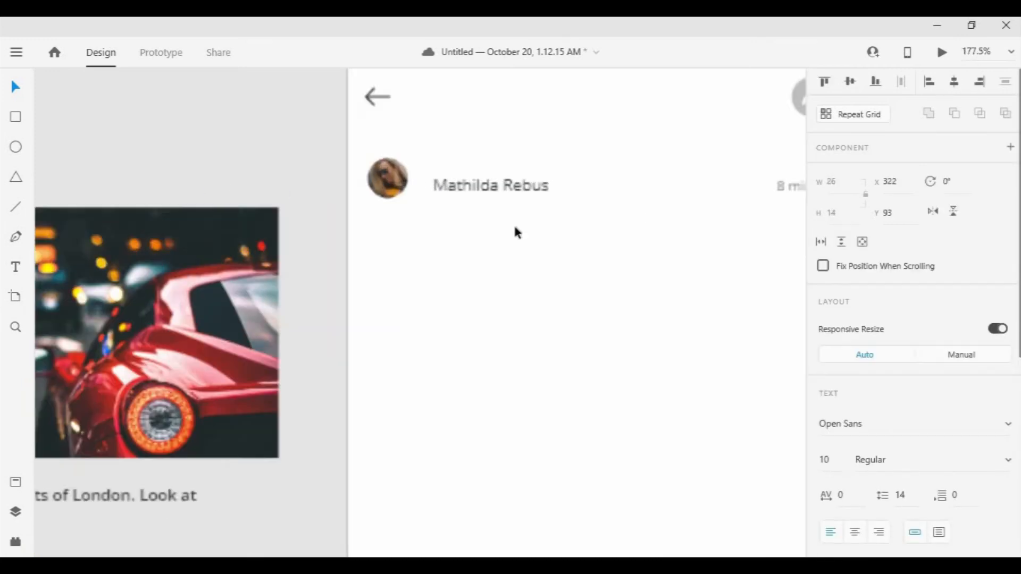
Level the author's avatar, name and time in one row, with avatar and time lined up to the header row's ends
drag(251, 247, 245, 244)
drag(391, 264, 372, 251)
shift+click(258, 245)
click(617, 349)
scroll(617, 350, down, 1)
scroll(616, 349, down, 3)
mouse_move(665, 270)
mouse_down()
mouse_move(681, 261)
mouse_move(682, 270)
mouse_up()
drag(675, 266, 684, 267)
click(661, 313)
Place the red car photo across the post artboard at X 0, Y 123, below the author row
scroll(661, 312, down, 4)
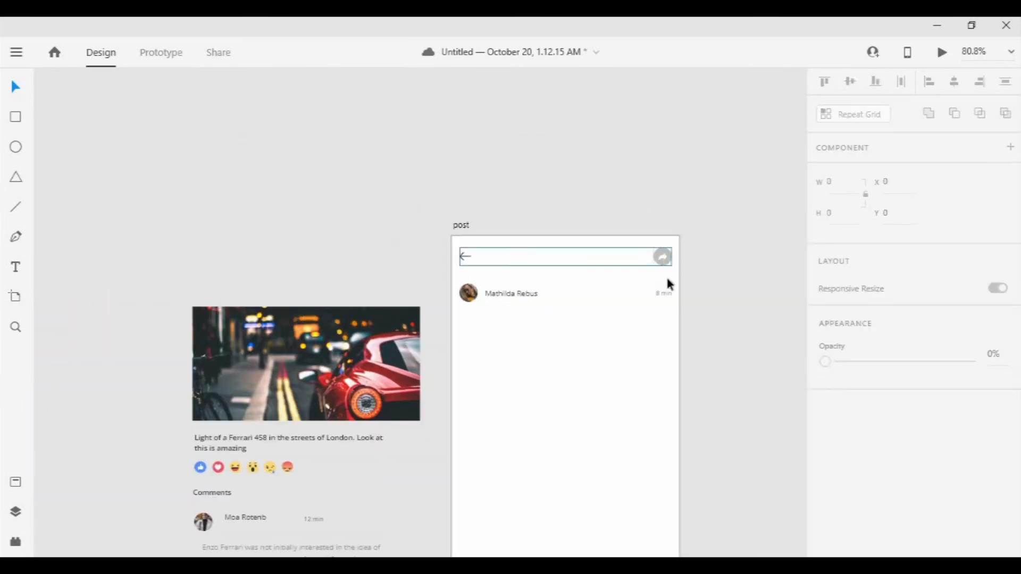
scroll(695, 371, down, 2)
drag(323, 294, 579, 300)
scroll(530, 296, up, 4)
scroll(531, 296, right, 2)
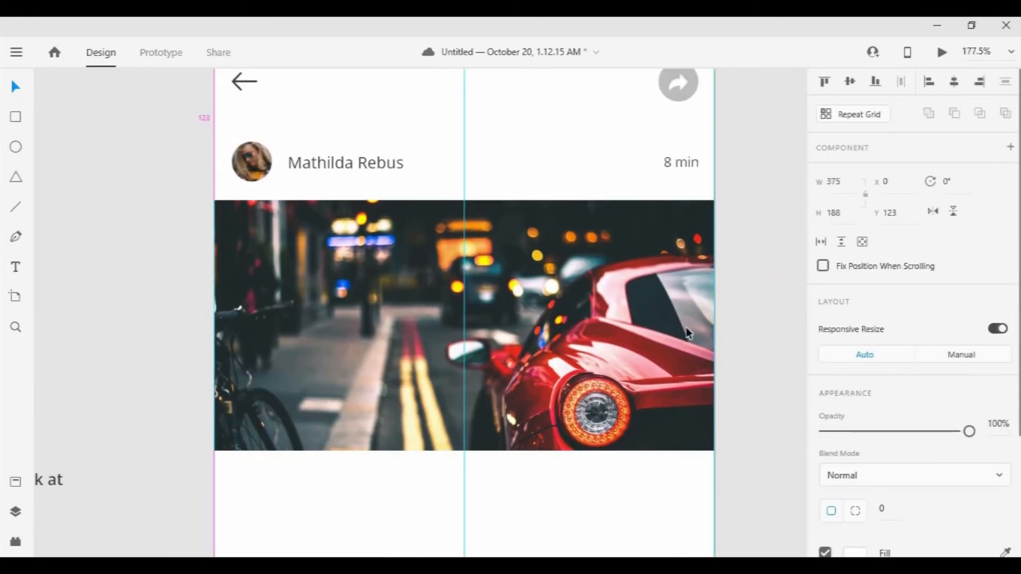
click(738, 313)
Place the Ferrari caption below the car photo, centred horizontally on the post artboard at X 31, Y 326
scroll(738, 315, down, 3)
scroll(745, 346, right, 2)
drag(160, 363, 520, 360)
scroll(534, 421, up, 4)
drag(557, 288, 554, 286)
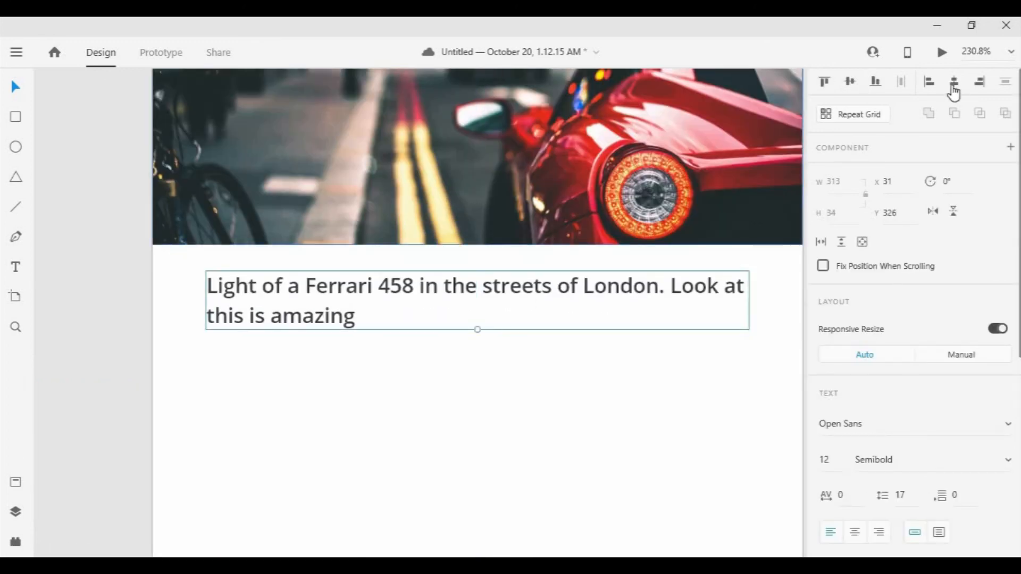
key(Escape)
Move the row of reaction emojis below the caption and align it with the caption's left edge
scroll(606, 413, down, 4)
scroll(96, 340, down, 2)
drag(122, 369, 400, 371)
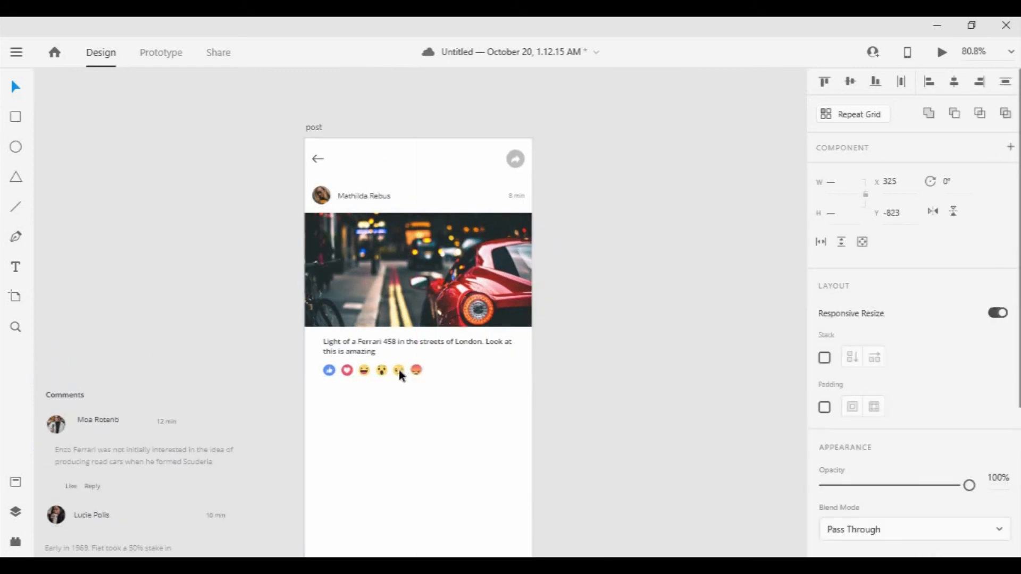
scroll(400, 371, up, 4)
drag(260, 368, 250, 369)
scroll(312, 433, down, 2)
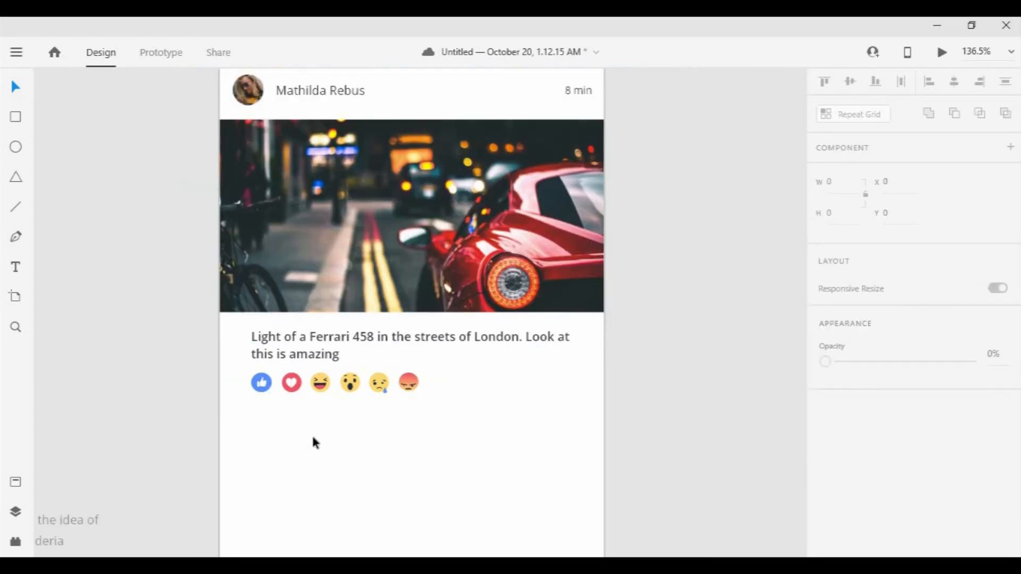
Place the "Comments" heading beneath the reaction emojis at X 31, leaving a small gap
scroll(311, 432, down, 3)
drag(658, 302, 761, 145)
drag(135, 279, 409, 276)
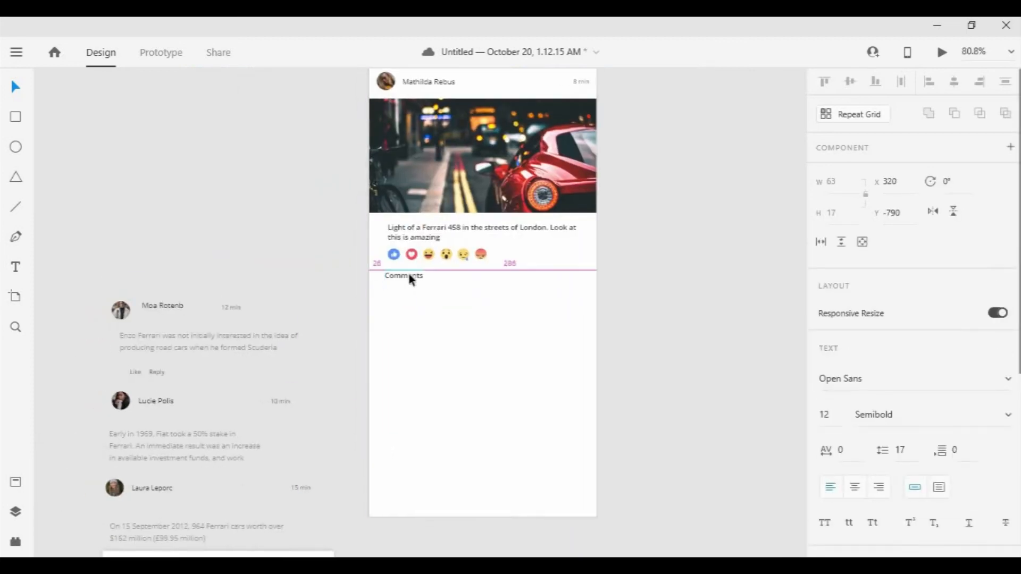
scroll(410, 276, up, 3)
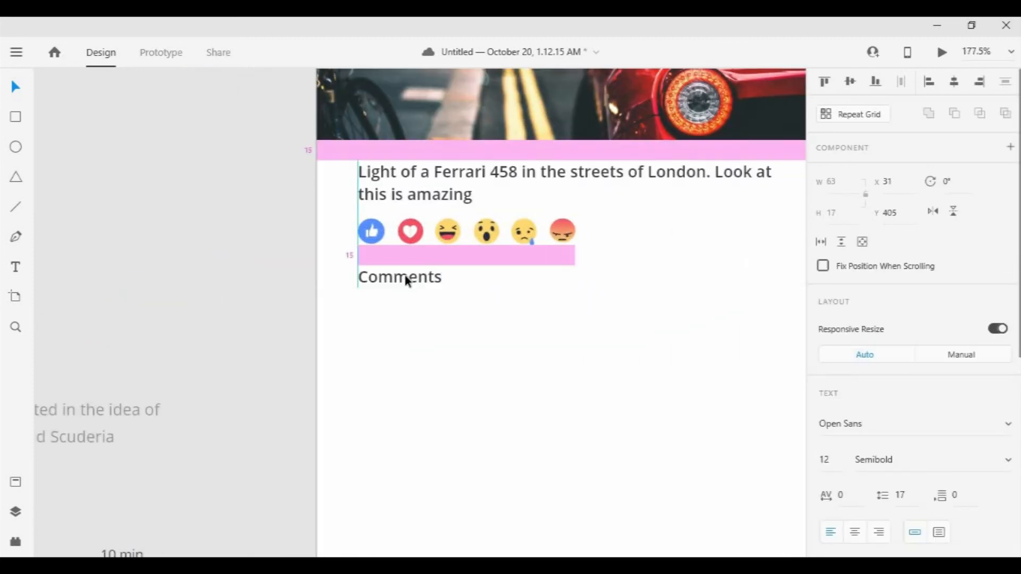
scroll(426, 335, down, 2)
drag(408, 299, 405, 306)
scroll(479, 346, down, 2)
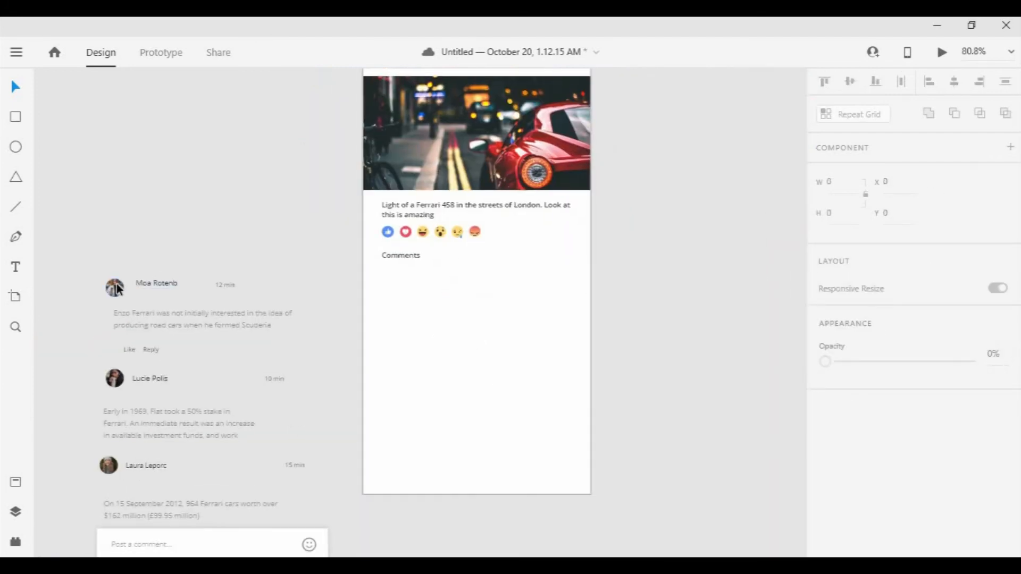
Move the first commenter's avatar, name and "12 min" time onto the post artboard below the Comments heading
click(118, 288)
shift+click(155, 284)
drag(159, 290, 456, 292)
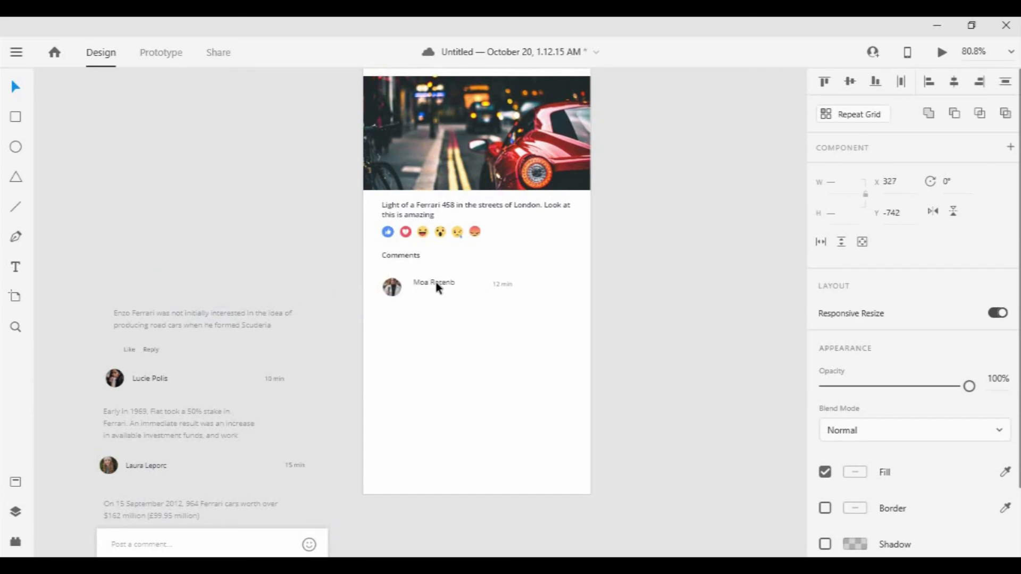
scroll(403, 311, up, 3)
scroll(405, 312, up, 1)
Position the first commenter's avatar at X 31, Y 447, centre the name vertically beside it and group the two
drag(369, 250, 369, 236)
drag(478, 242, 460, 242)
shift+click(367, 232)
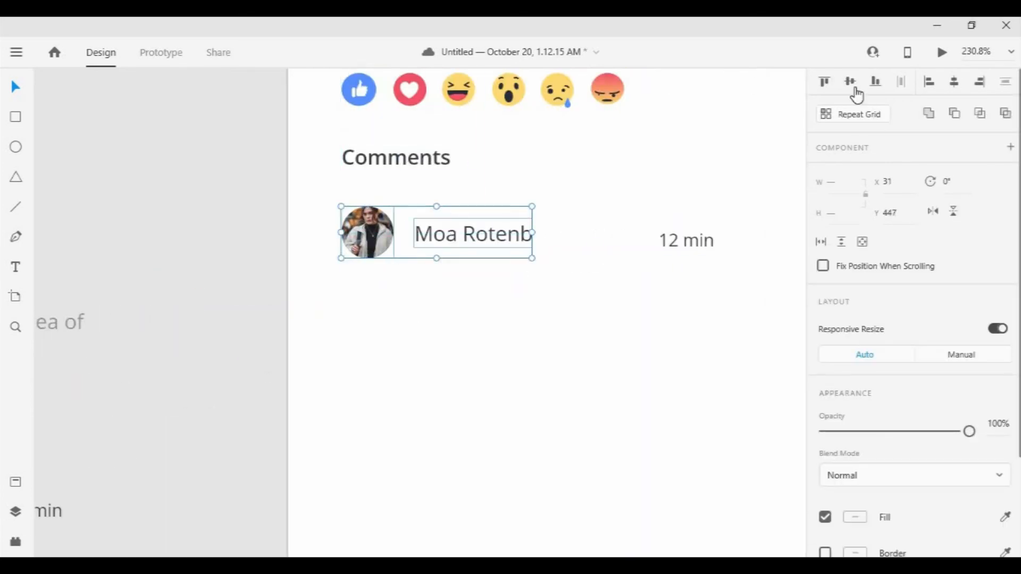
right_click(478, 230)
click(511, 246)
click(706, 264)
scroll(691, 297, down, 2)
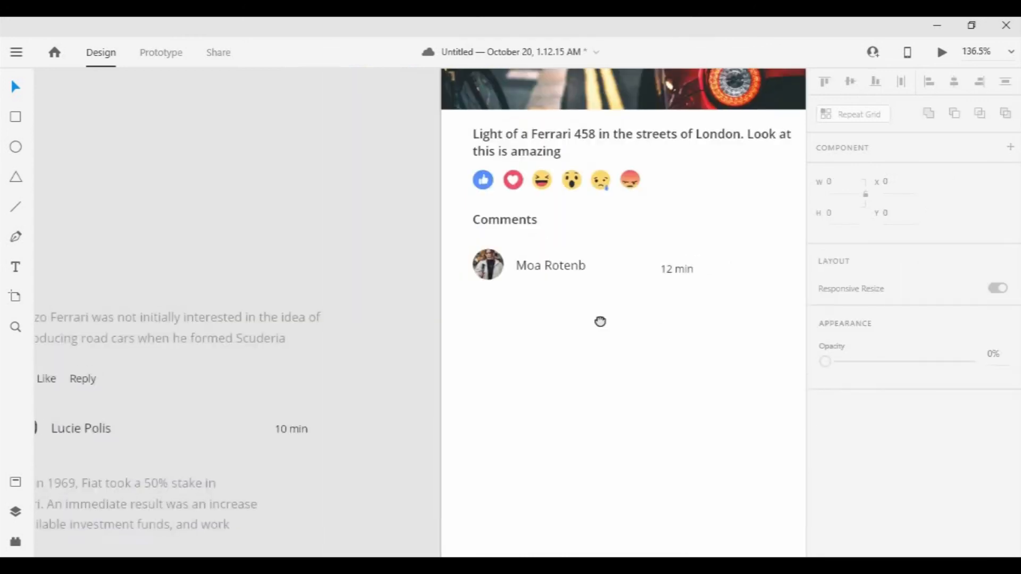
Place the first comment's text at X 72, Y 488 and its "12 min" time level with the name, ending at the text's edge
drag(118, 284, 613, 268)
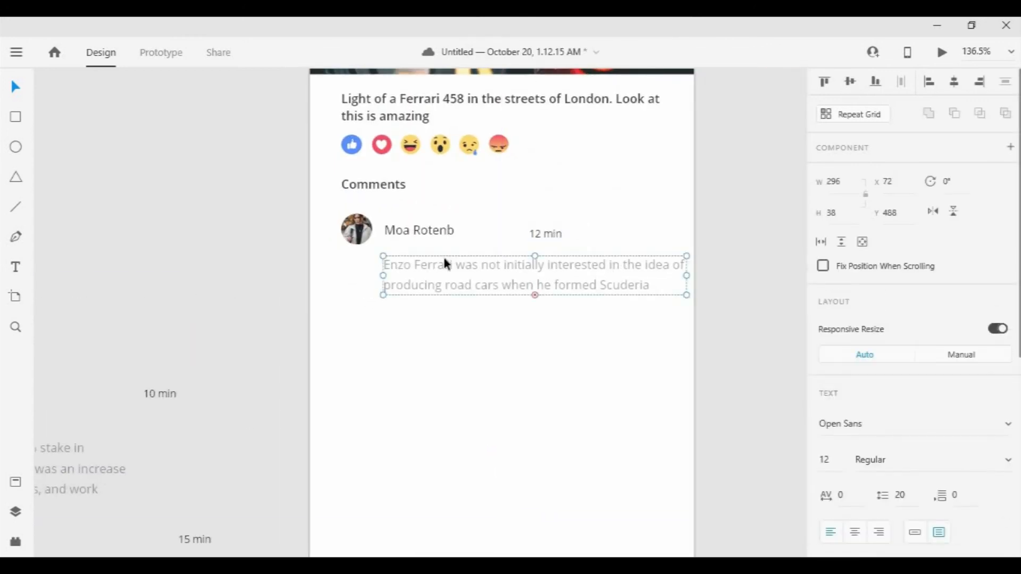
drag(549, 237, 670, 228)
click(677, 363)
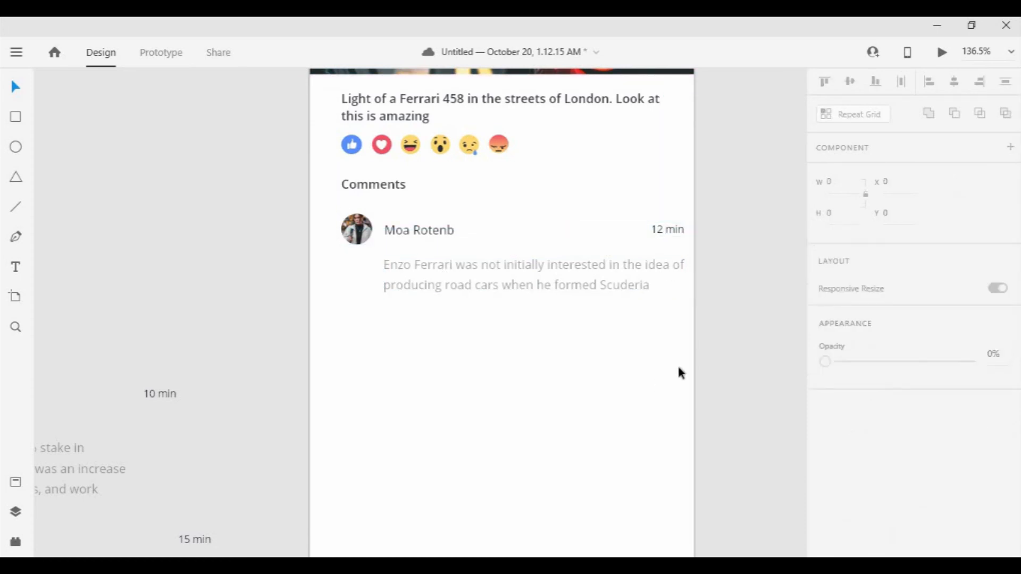
Move the Like and Reply labels under the first comment's text, aligned with it at X 72, Y 531
scroll(403, 371, down, 3)
drag(90, 323, 313, 359)
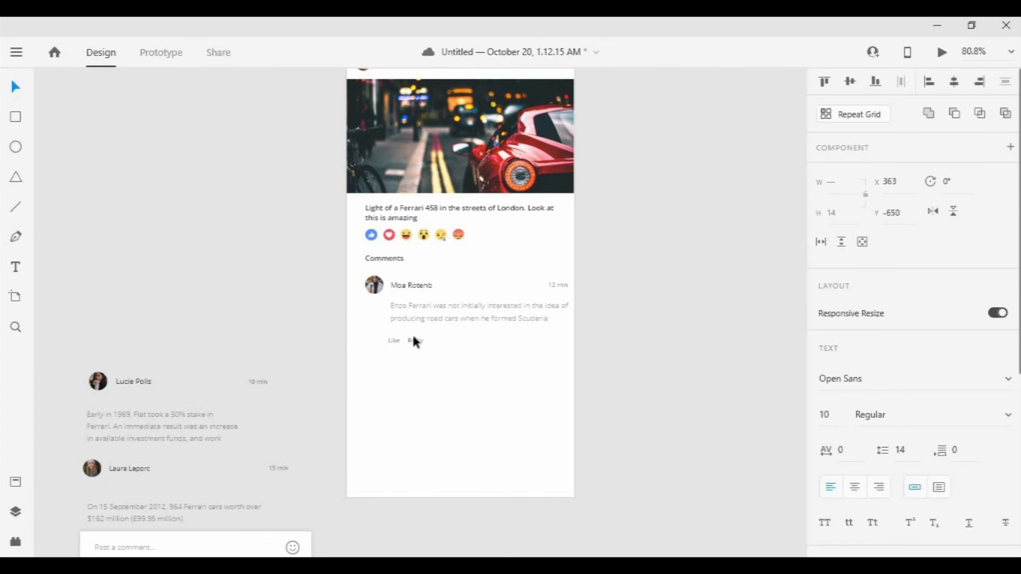
key(ctrl+g)
scroll(417, 335, up, 5)
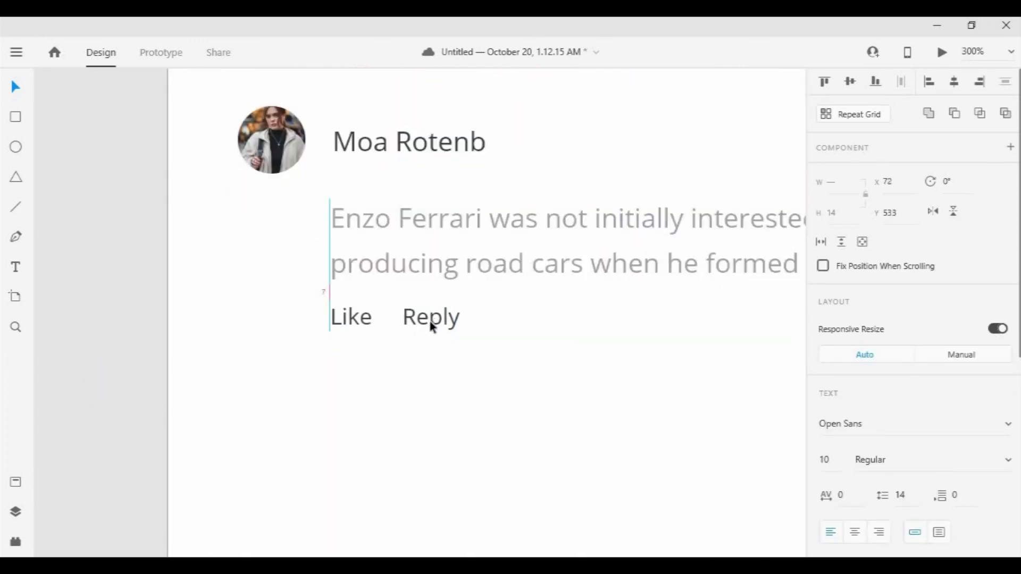
drag(434, 318, 432, 318)
click(438, 357)
scroll(439, 356, down, 5)
Move the second commenter's avatar and name under the Like and Reply labels, indented at X 72, Y 560
drag(540, 401, 529, 346)
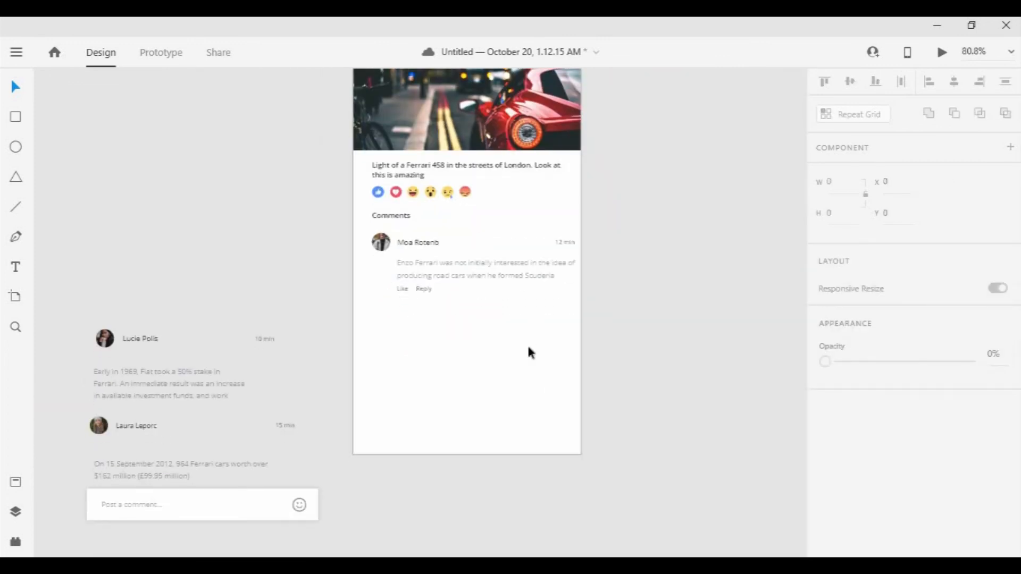
click(106, 342)
drag(106, 341, 406, 293)
scroll(407, 323, up, 3)
scroll(404, 318, up, 2)
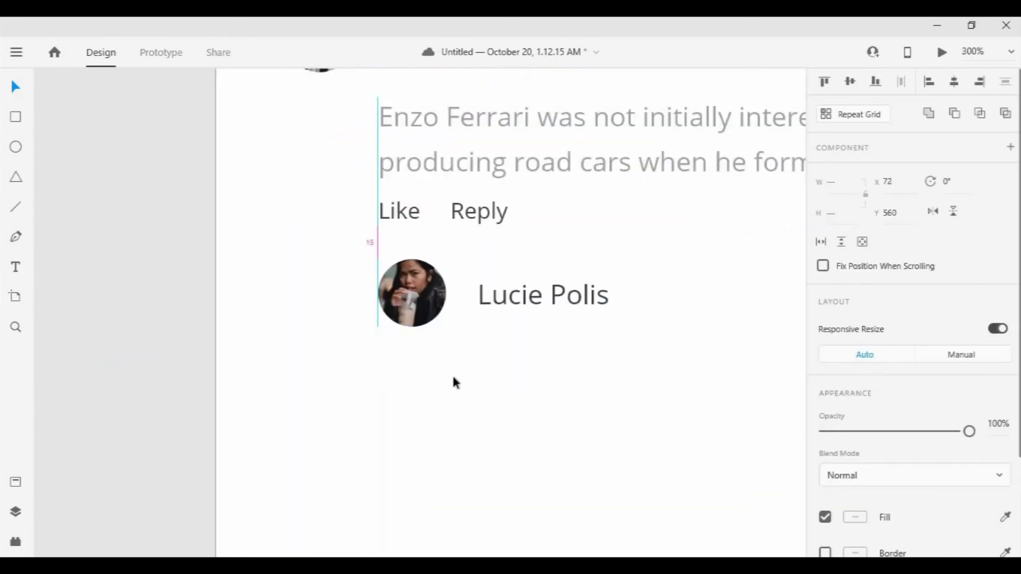
click(460, 395)
Place the nested reply's text below its author's name and its "10 min" time level with the name
scroll(466, 405, down, 2)
drag(597, 448, 545, 383)
scroll(544, 383, down, 2)
drag(590, 346, 653, 319)
drag(186, 361, 542, 297)
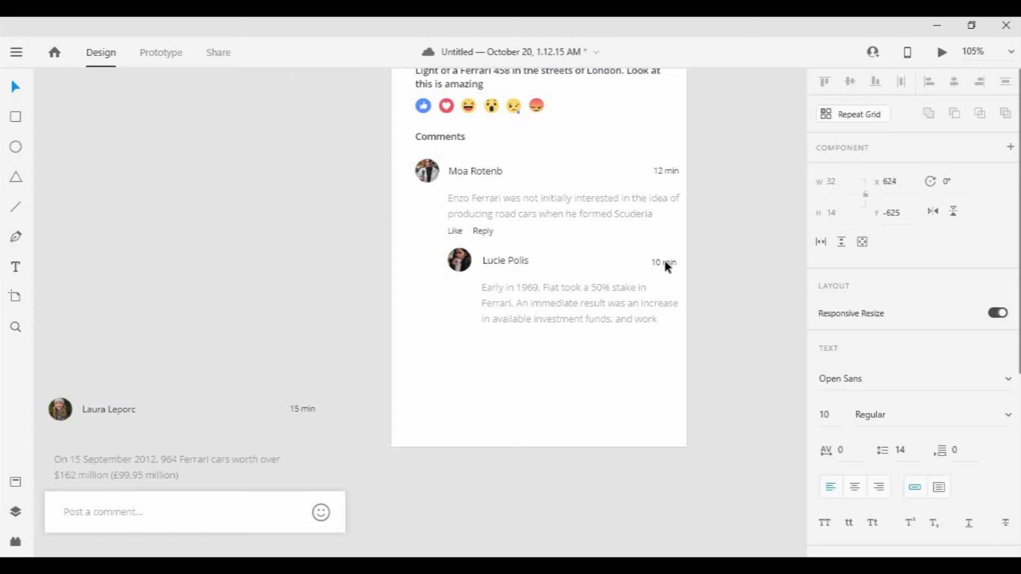
drag(665, 260, 665, 260)
Group the second commenter's avatar and name
click(494, 259)
shift+click(457, 259)
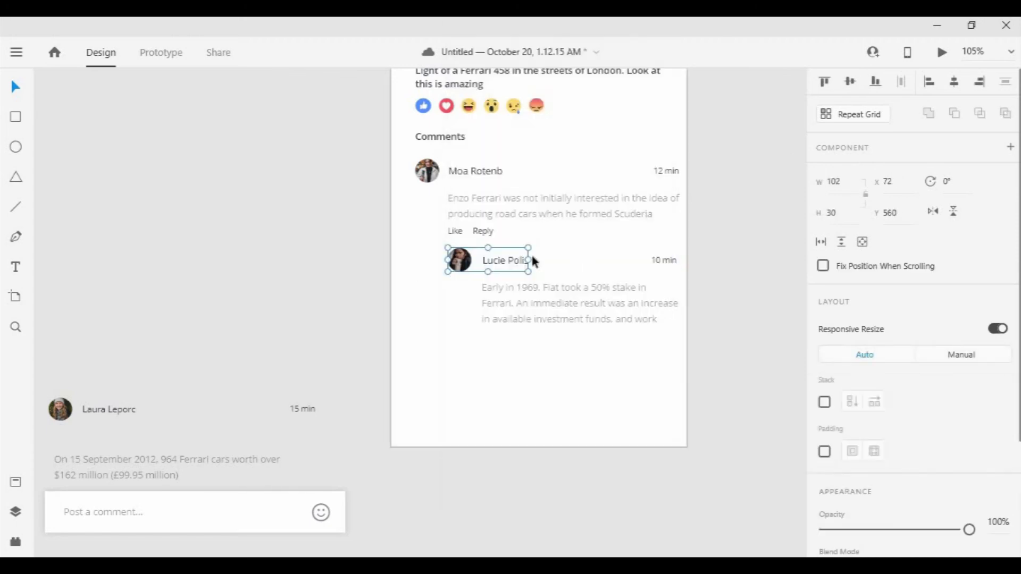
shift+click(664, 261)
right_click(512, 261)
click(552, 248)
click(698, 353)
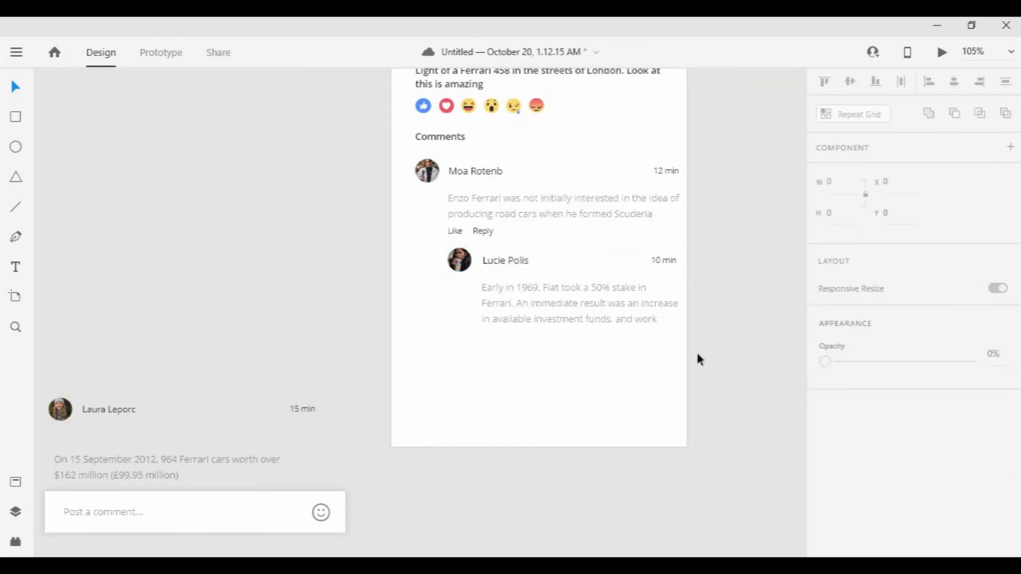
Duplicate the Like and Reply labels and place the copy beneath the nested reply's text, aligned with it
scroll(700, 350, down, 2)
scroll(701, 349, down, 1)
click(478, 235)
shift+click(502, 235)
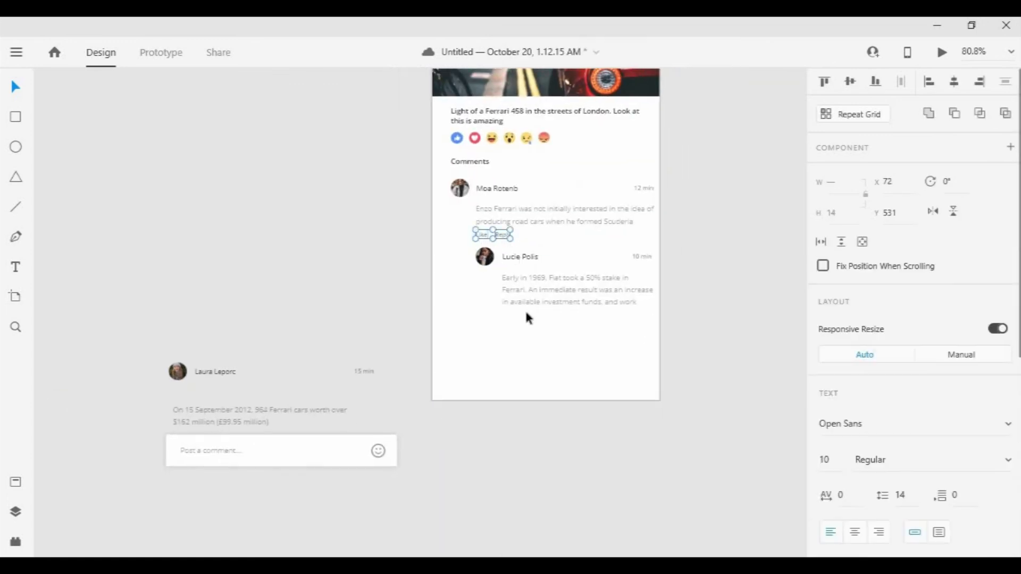
drag(499, 232, 525, 312)
scroll(545, 327, up, 4)
drag(463, 301, 462, 298)
click(500, 367)
Move the third commenter's avatar, name and "15 min" time onto the post artboard below the nested reply
scroll(519, 371, down, 2)
scroll(543, 369, down, 1)
scroll(552, 366, down, 1)
drag(191, 375, 445, 357)
click(446, 192)
click(439, 482)
Align the third commenter's row with the first comment at X 31, Y 723 and group the avatar and name
click(441, 357)
shift+click(470, 360)
click(537, 357)
drag(630, 355, 630, 353)
click(586, 373)
click(443, 358)
scroll(464, 367, up, 3)
shift+click(525, 345)
right_click(538, 337)
click(642, 324)
click(642, 324)
Place the third comment's text, starting "On 15 September 2012", directly below its author's name
scroll(642, 324, down, 3)
drag(676, 365, 633, 355)
drag(229, 398, 621, 345)
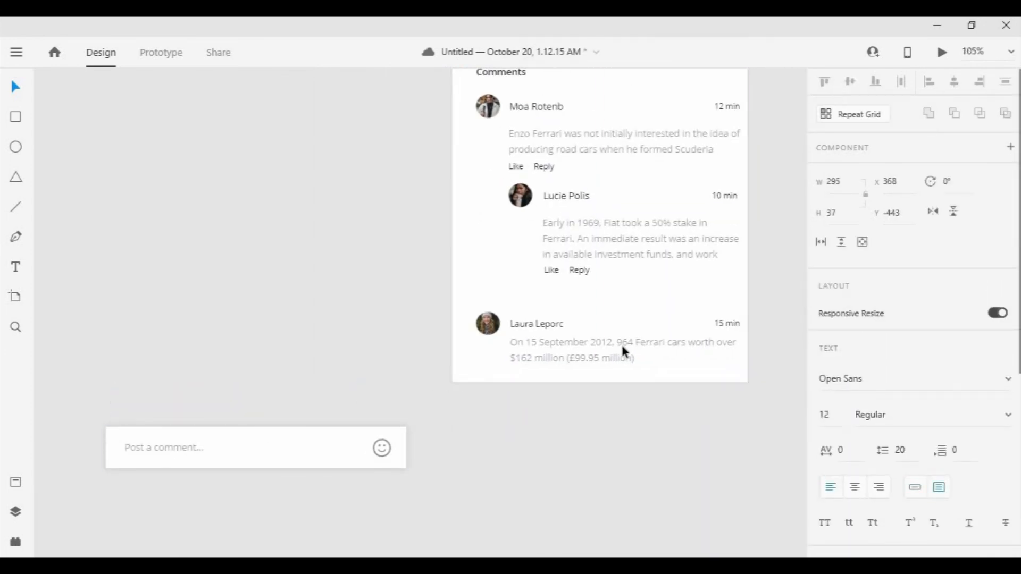
Place the "Post a comment..." bar with its smiley along the lower edge of the post artboard
click(365, 443)
drag(278, 458, 615, 368)
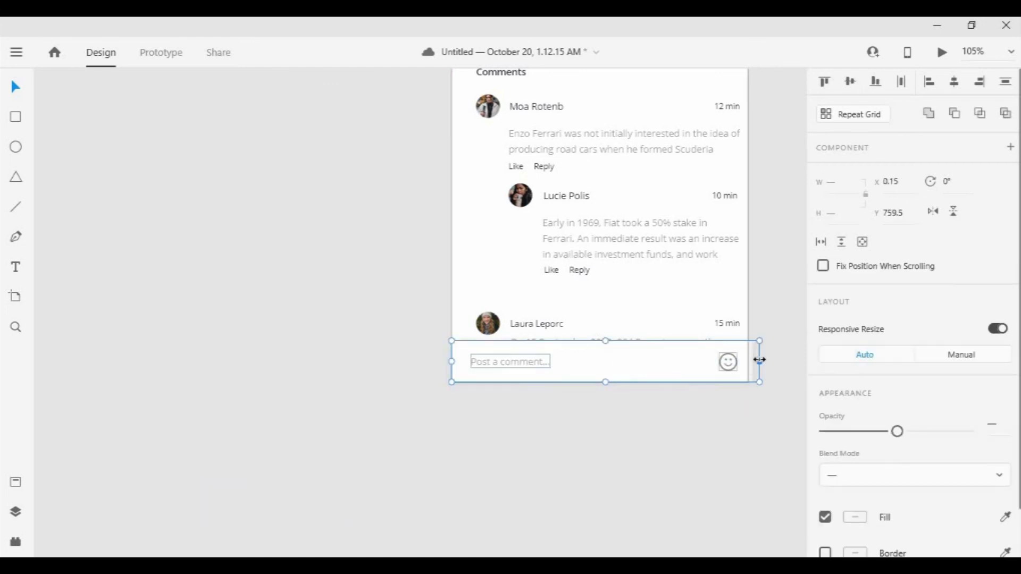
click(681, 444)
Move the third comment's avatar, name, time and text up together to Y 697, clear of the comment bar
click(546, 324)
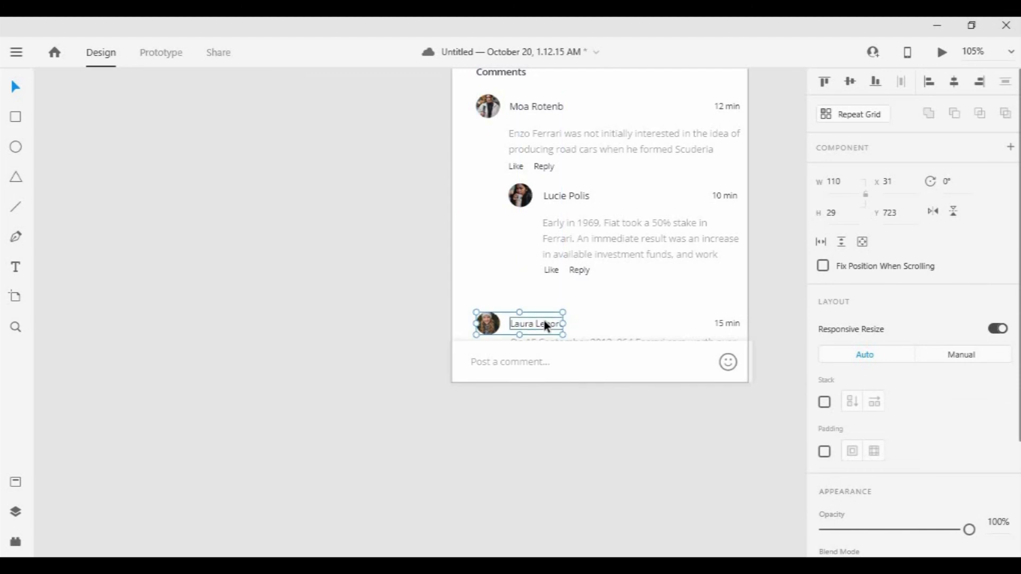
shift+click(724, 323)
shift+click(664, 343)
key(Up)
key(Up)
key(Up)
key(Up)
key(Up)
key(Up)
key(Up)
key(Up)
key(Up)
key(Up)
key(Up)
key(Up)
key(Up)
key(Up)
key(Up)
key(Up)
key(Up)
key(Up)
key(Up)
key(Up)
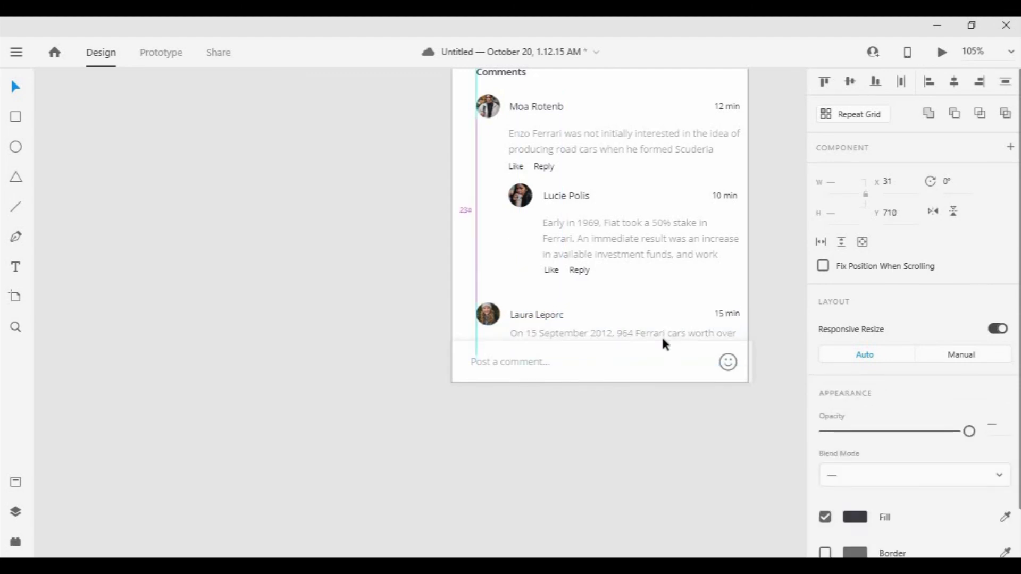
click(628, 452)
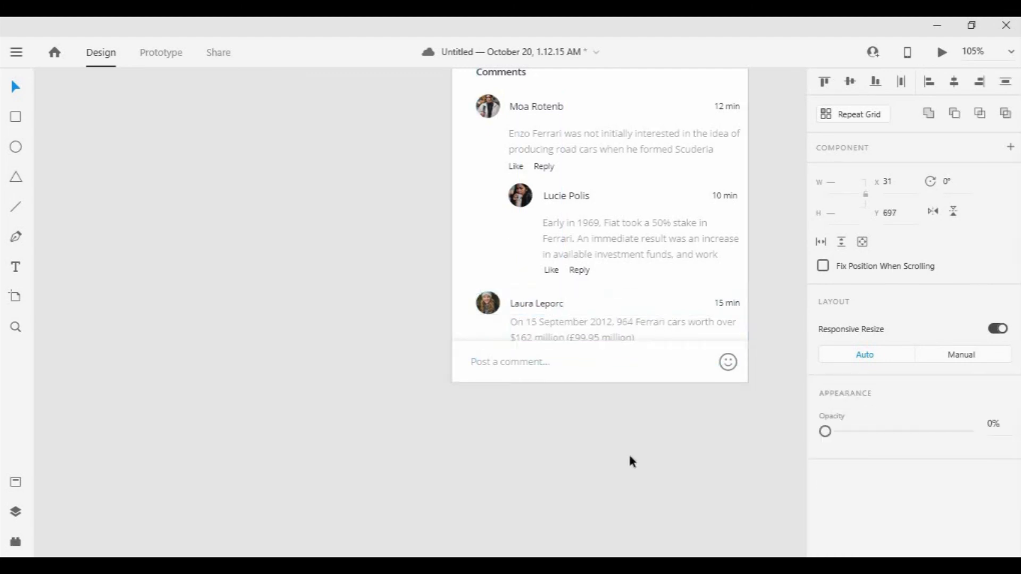
Move the post artboard beside the homepage artboard, with their upper edges aligned, at X 1638, Y 184
scroll(650, 478, down, 5)
scroll(650, 402, down, 3)
drag(424, 233, 580, 305)
drag(540, 266, 524, 245)
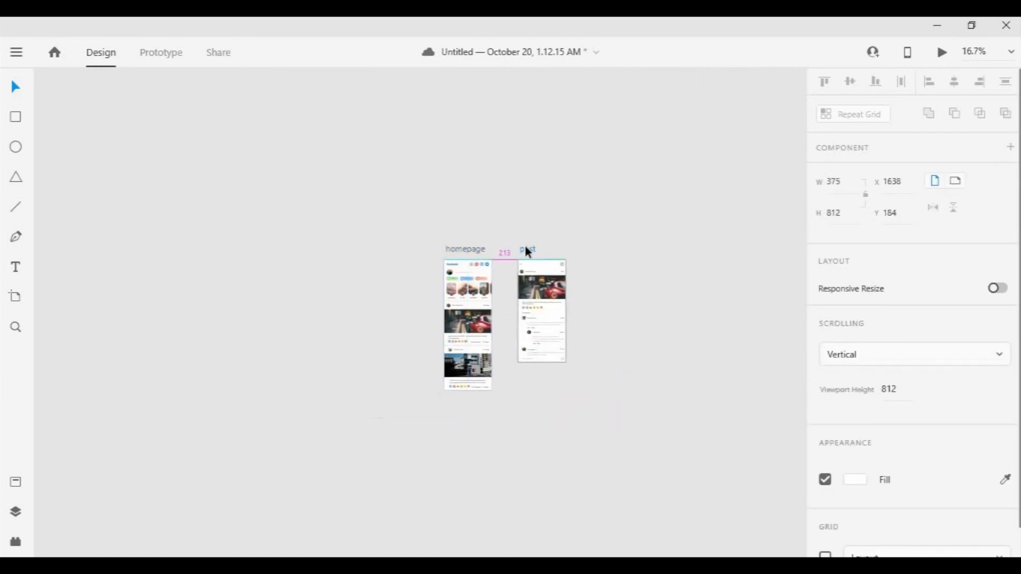
scroll(525, 245, up, 4)
click(757, 258)
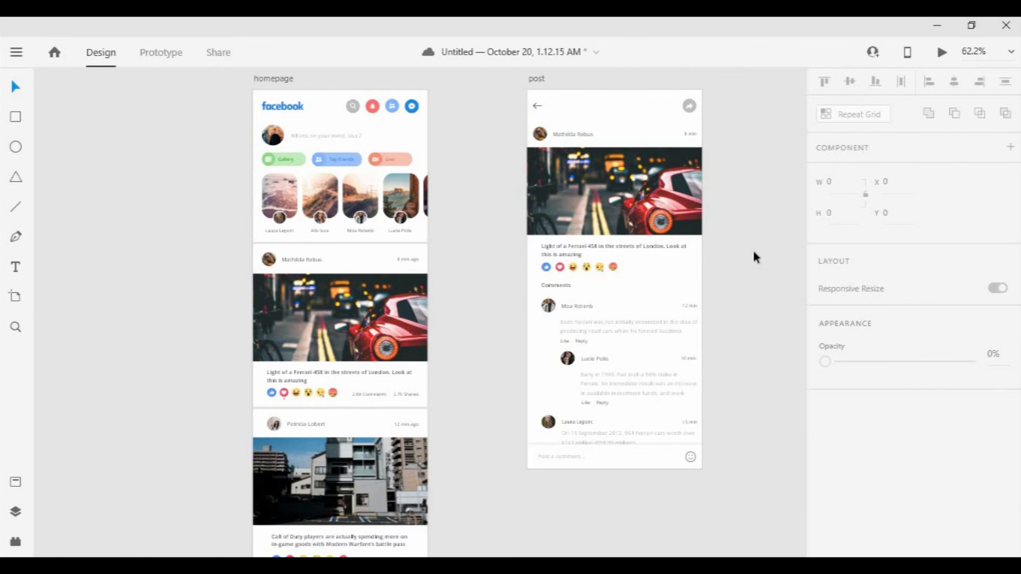
Move the homepage artboard closer to the post artboard, keeping their upper edges aligned
scroll(302, 234, down, 2)
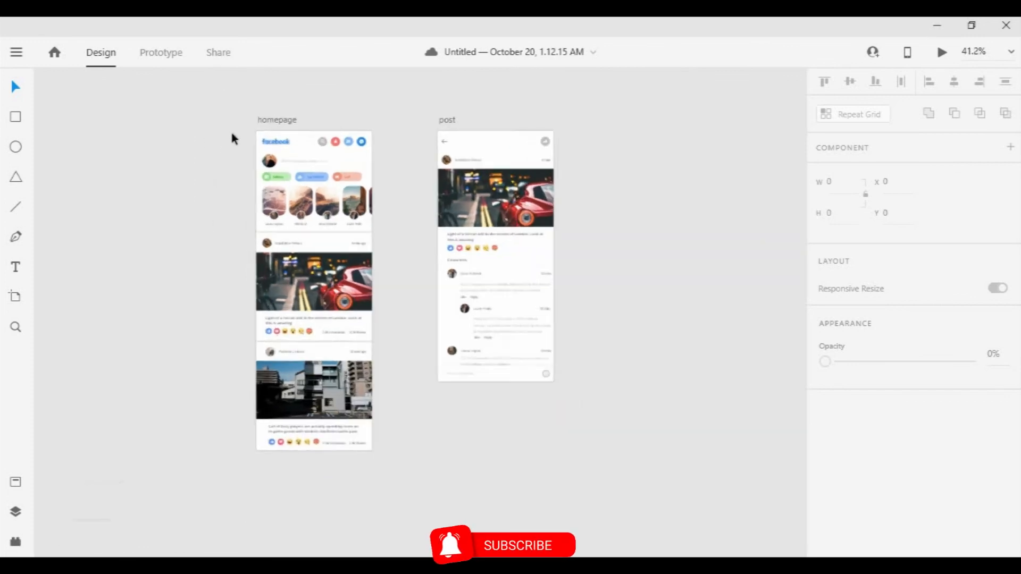
drag(279, 115, 304, 115)
click(691, 218)
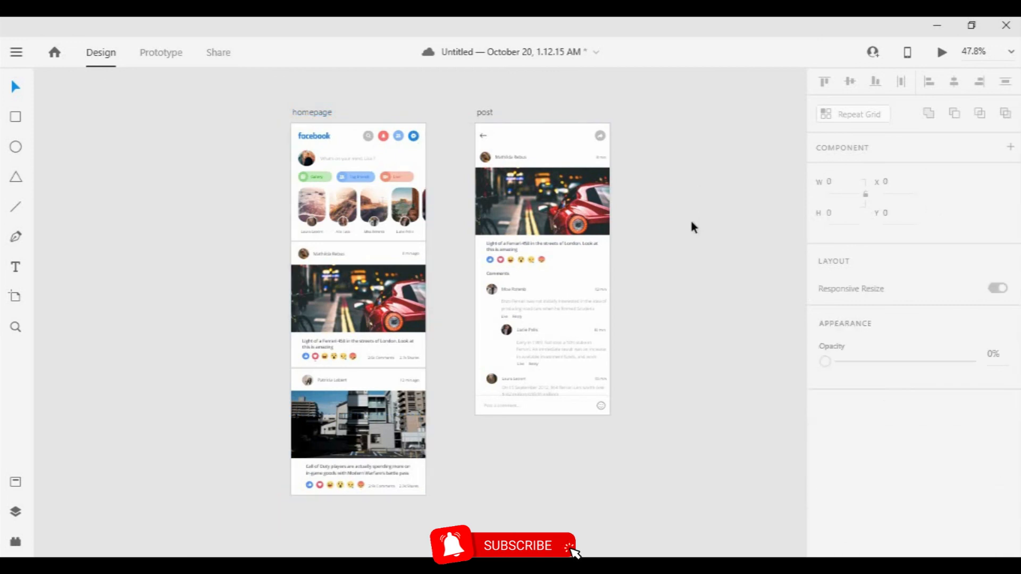
Link the homepage's Ferrari photo to the post artboard with a Tap trigger and an Auto-Animate action
click(154, 56)
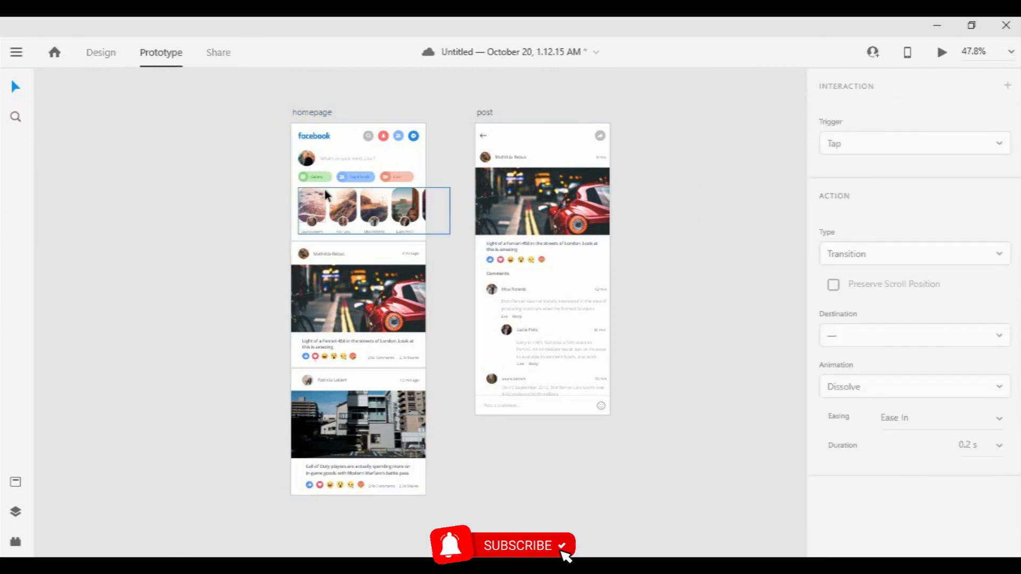
click(375, 305)
drag(427, 301, 495, 176)
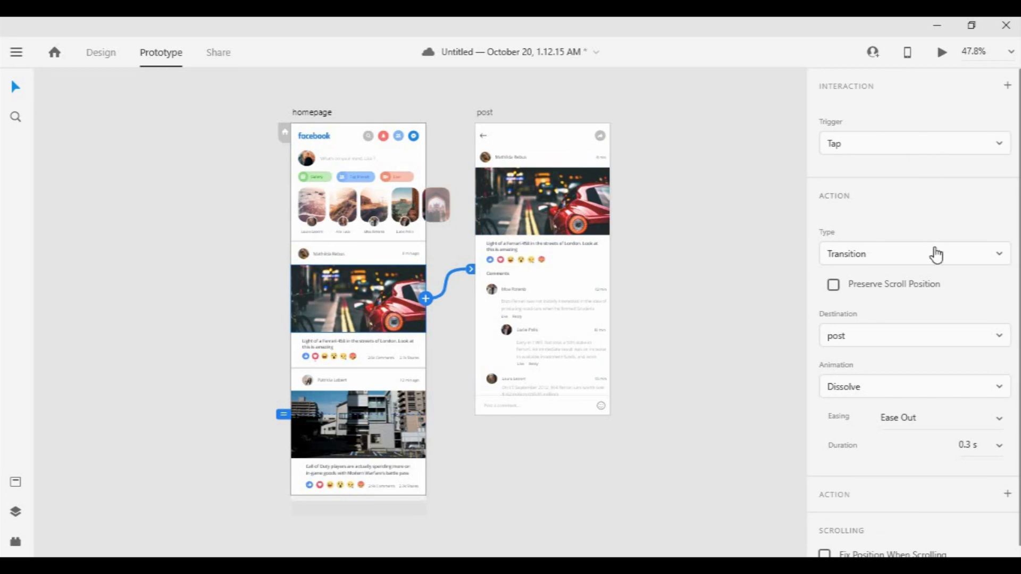
click(991, 262)
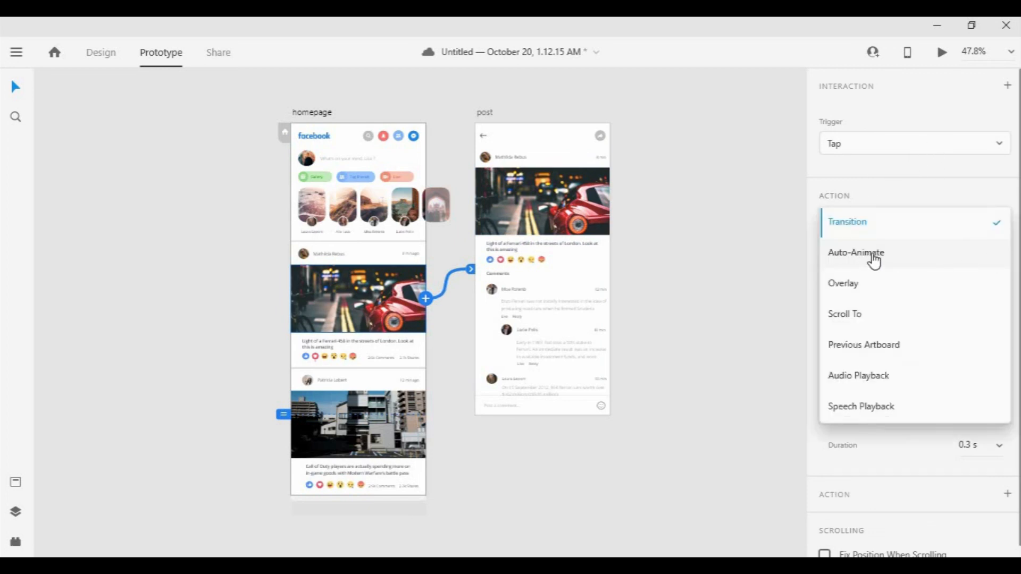
click(873, 260)
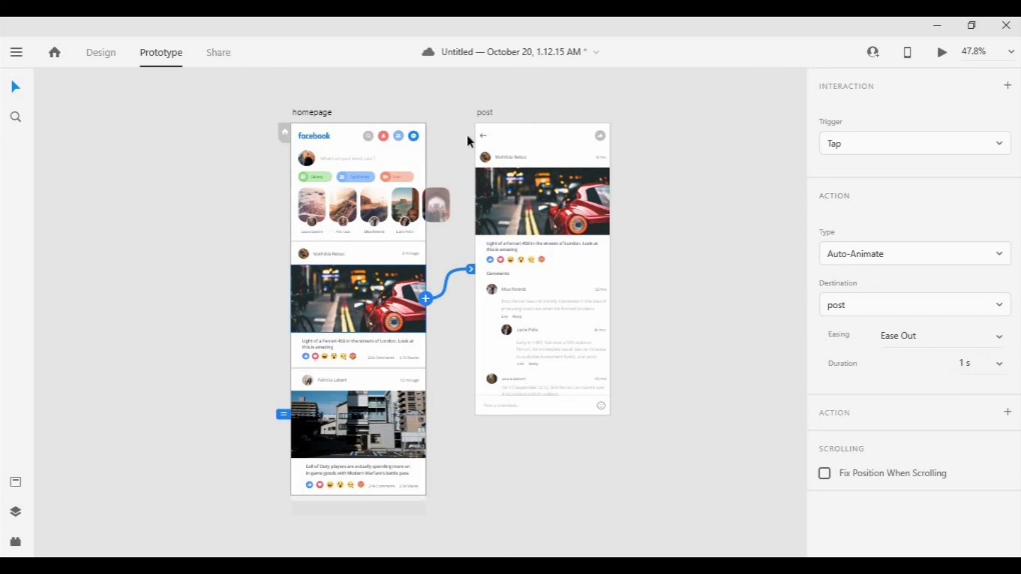
Link the post artboard's back arrow to the homepage artboard with a Tap trigger and an Auto-Animate action
scroll(484, 143, up, 5)
click(486, 134)
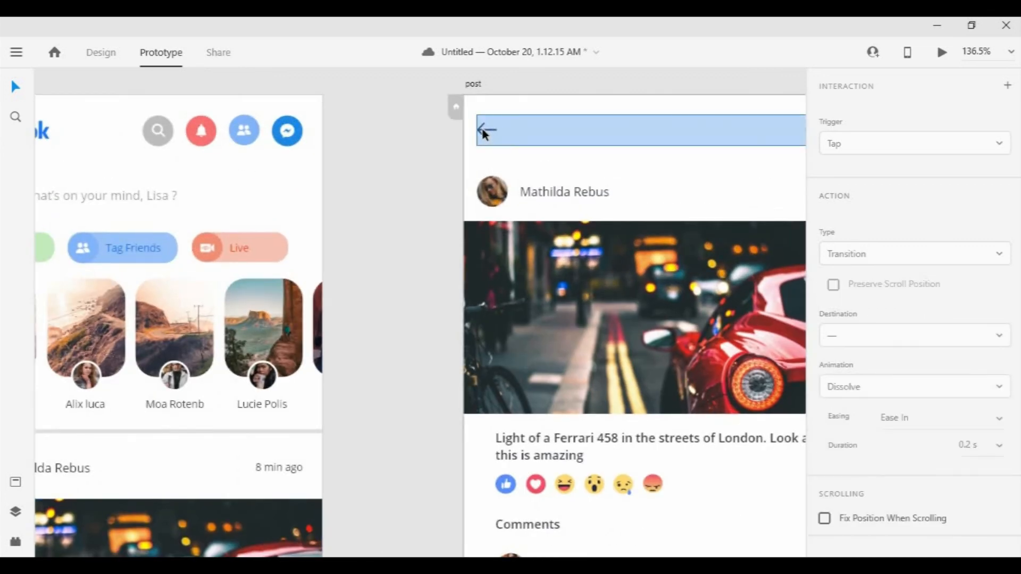
double_click(486, 132)
drag(314, 227, 301, 216)
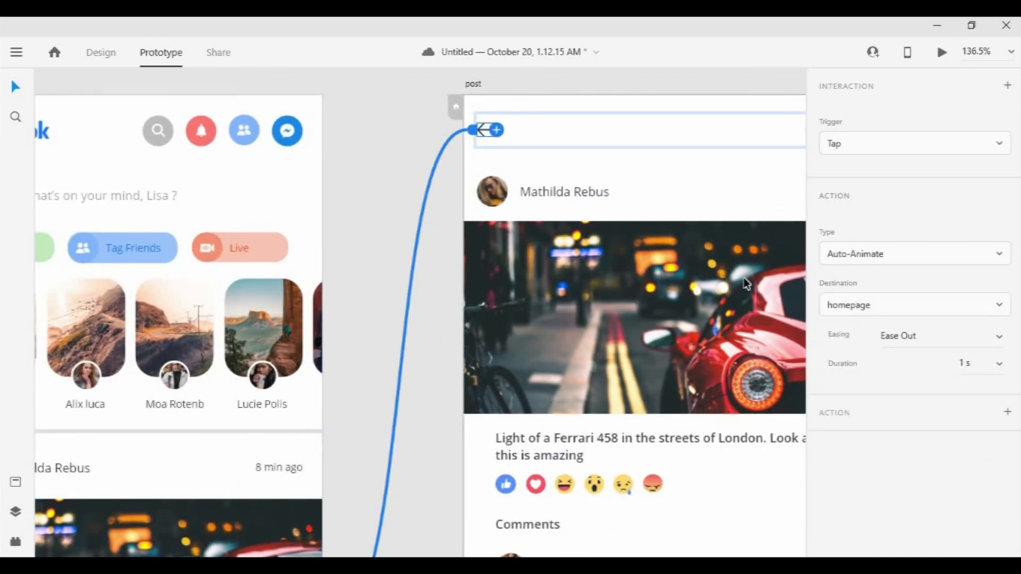
key(ctrl+z)
scroll(387, 190, down, 4)
scroll(699, 149, left, 1)
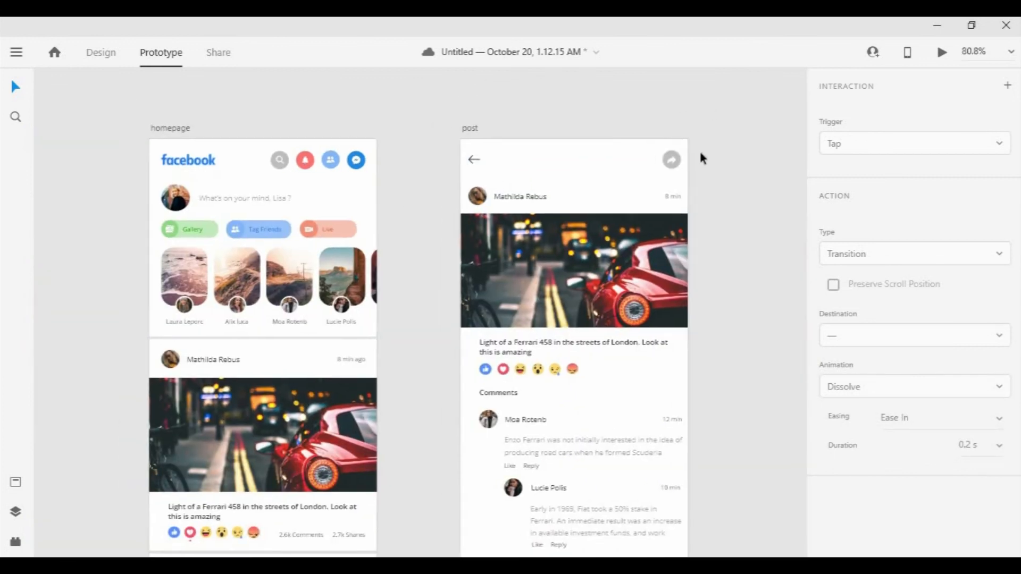
Preview the prototype, testing the Ferrari photo's transition to the post screen and the back arrow's return to the homepage
scroll(689, 146, down, 4)
scroll(690, 147, down, 2)
scroll(689, 147, right, 2)
click(943, 54)
drag(109, 33, 471, 43)
click(499, 347)
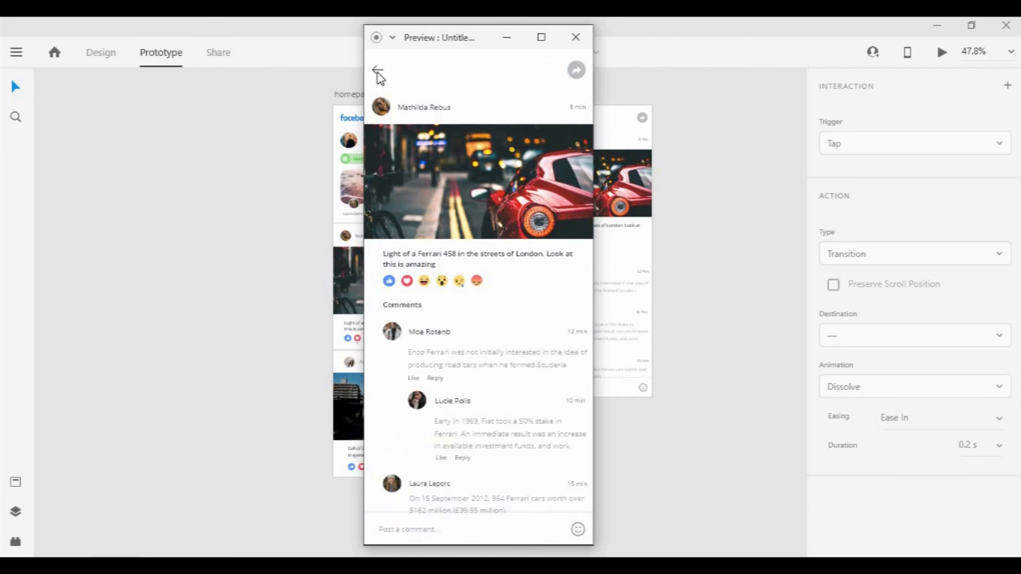
click(378, 72)
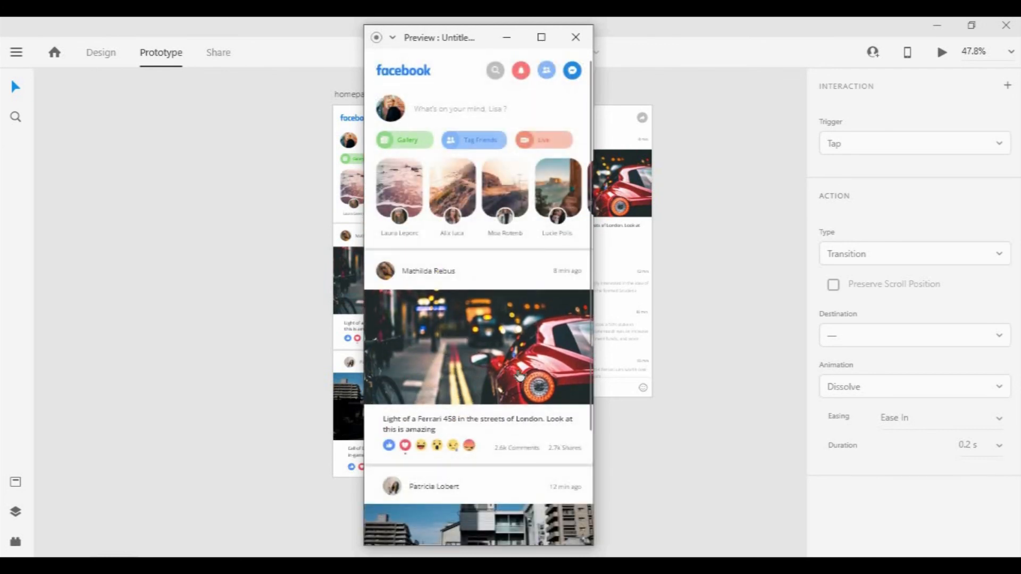
click(520, 375)
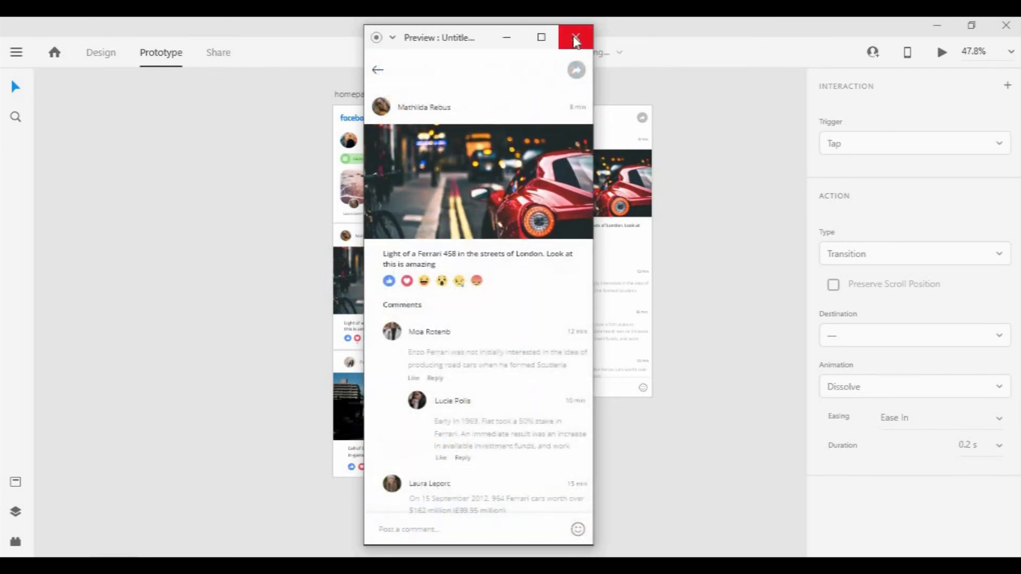
click(576, 37)
Set the Auto-Animate duration to 0.8 s for the homepage interaction and the post back arrow's link to the homepage
click(352, 96)
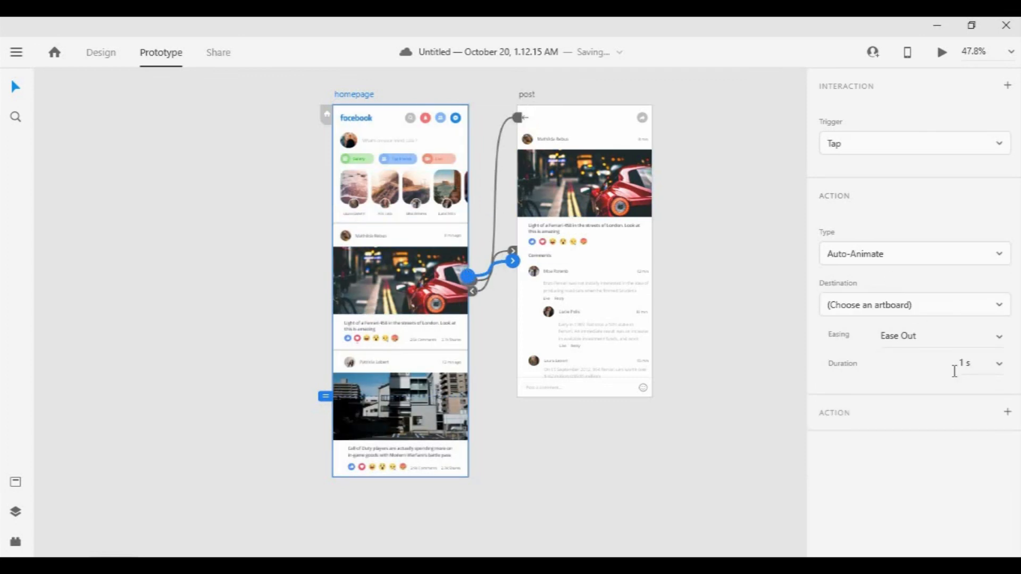
click(998, 371)
click(962, 335)
click(517, 121)
click(999, 369)
click(962, 335)
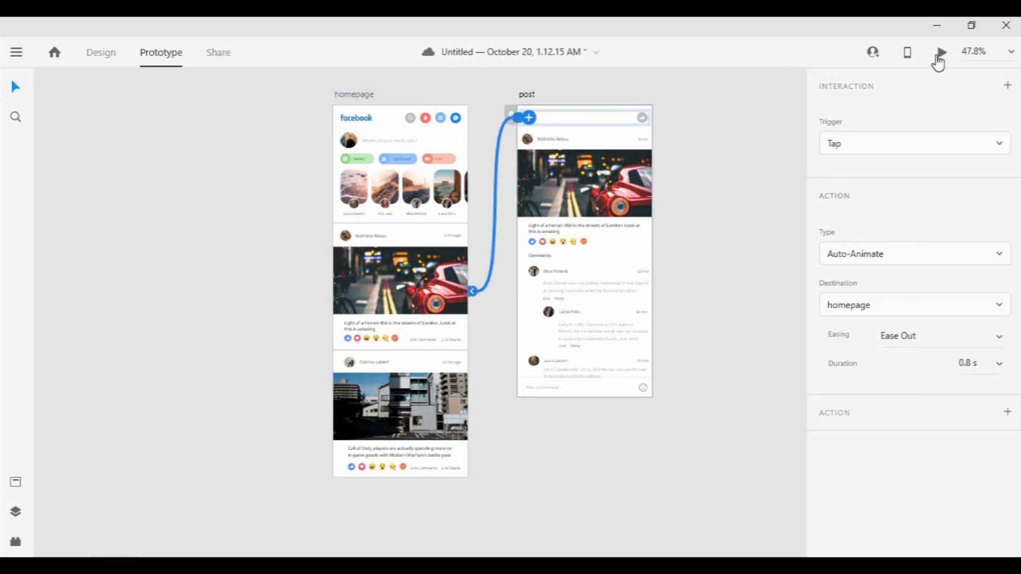
Preview the retimed transitions back and forth between the post and homepage screens, and check the homepage's scrolling
drag(230, 37, 416, 49)
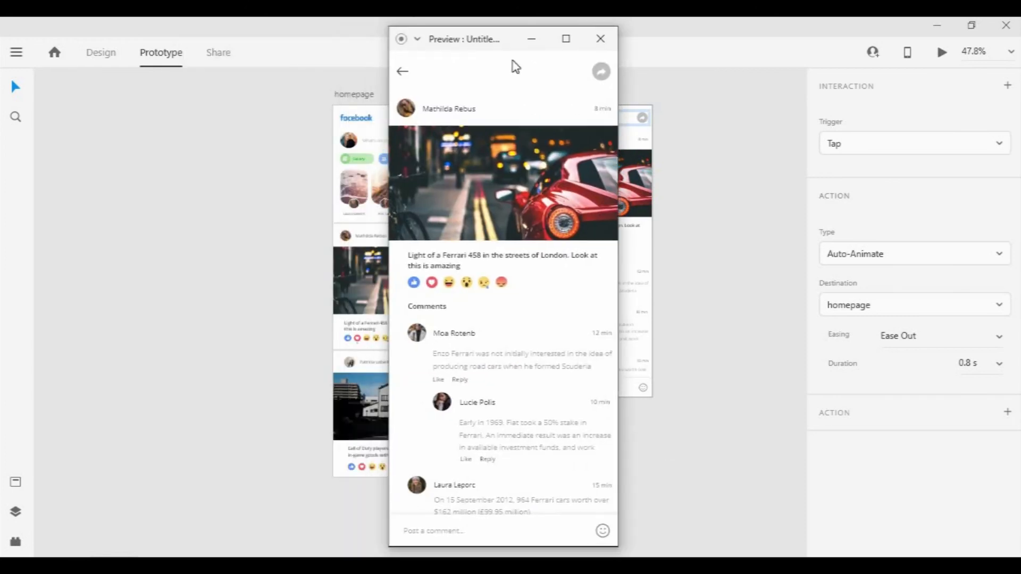
click(403, 73)
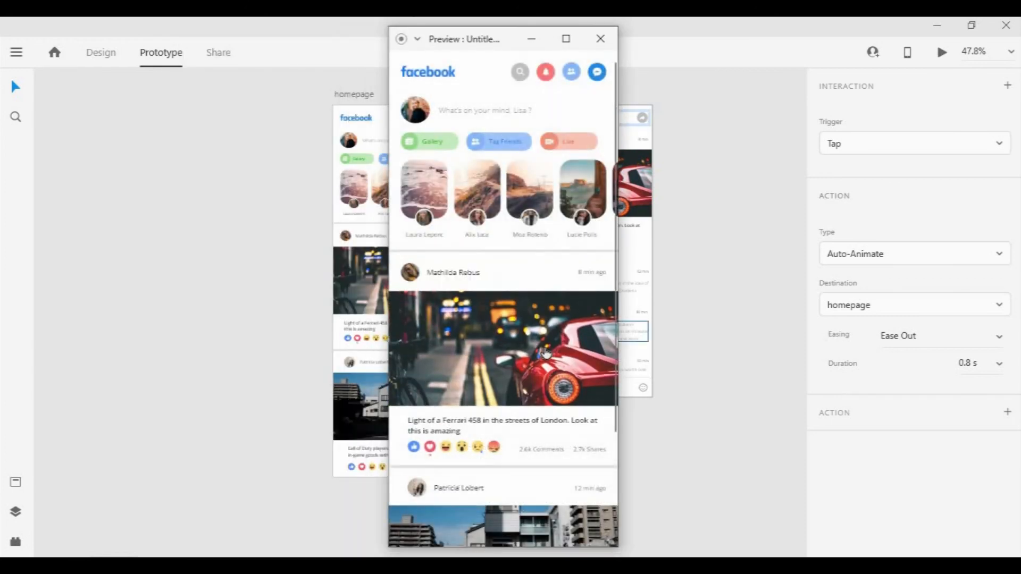
click(542, 353)
click(403, 72)
scroll(500, 319, down, 2)
scroll(499, 320, up, 2)
click(513, 338)
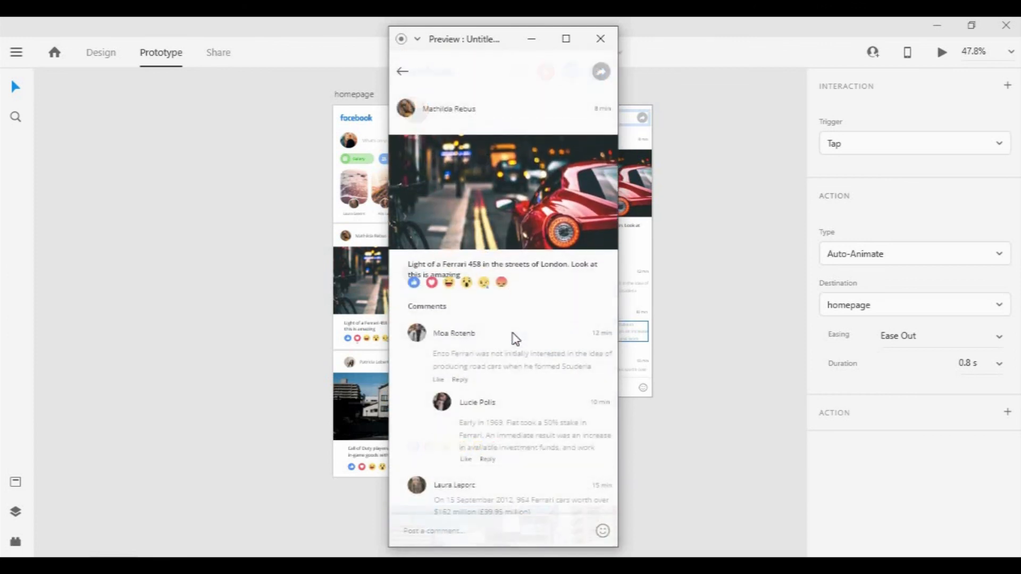
click(403, 72)
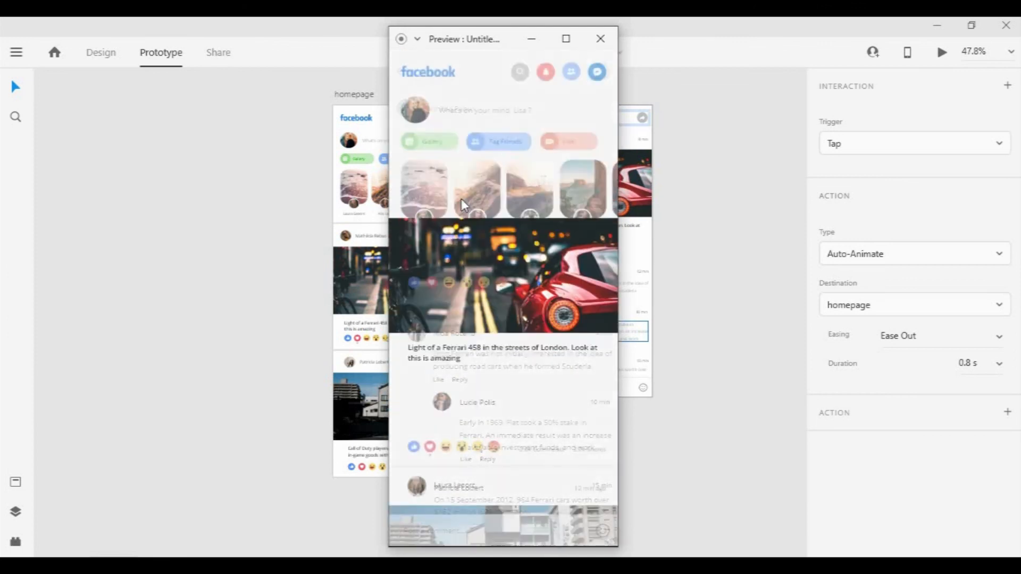
click(601, 39)
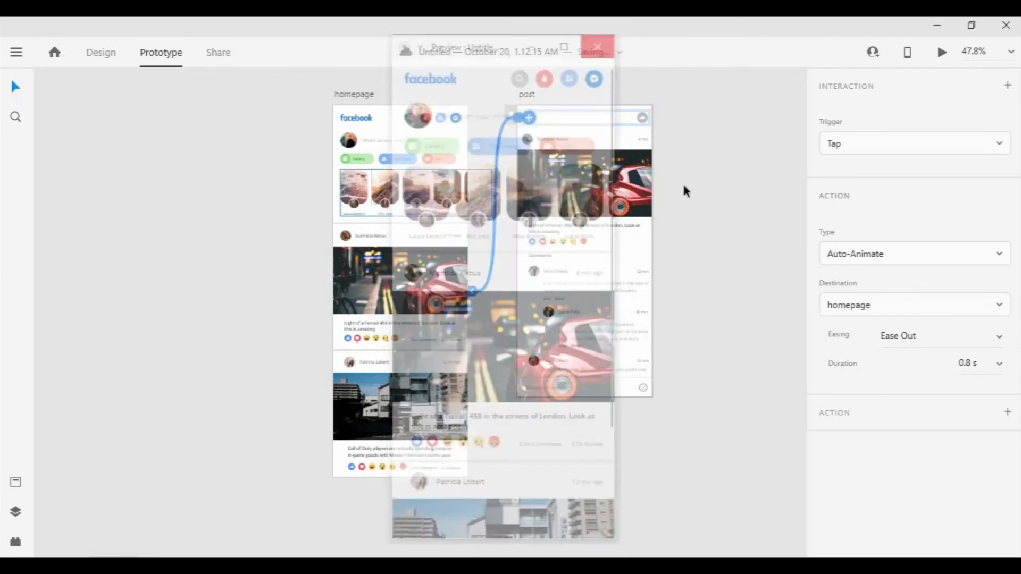
scroll(694, 323, down, 5)
drag(744, 317, 436, 303)
scroll(592, 310, down, 2)
drag(592, 310, 406, 275)
scroll(424, 260, down, 3)
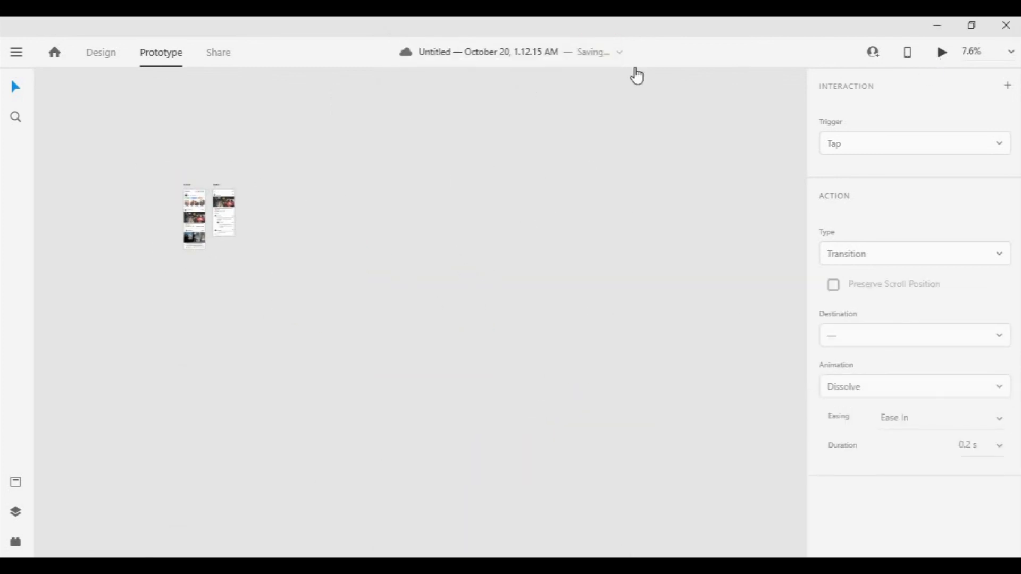
Preview the prototype maximized, scrolling the homepage, opening the Ferrari post and returning, and close the preview
drag(286, 30, 519, 18)
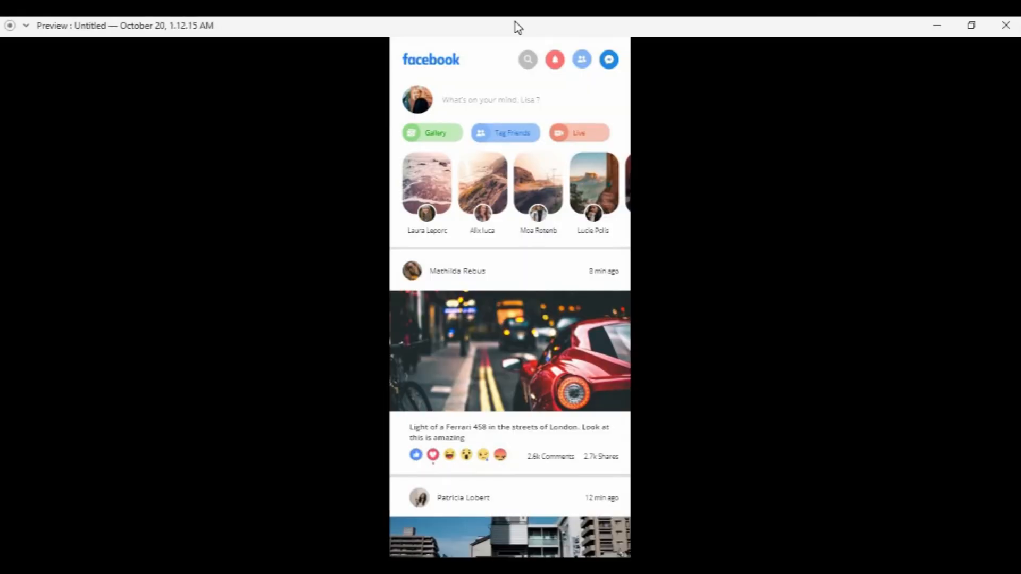
scroll(519, 245, down, 3)
scroll(515, 245, up, 3)
click(538, 349)
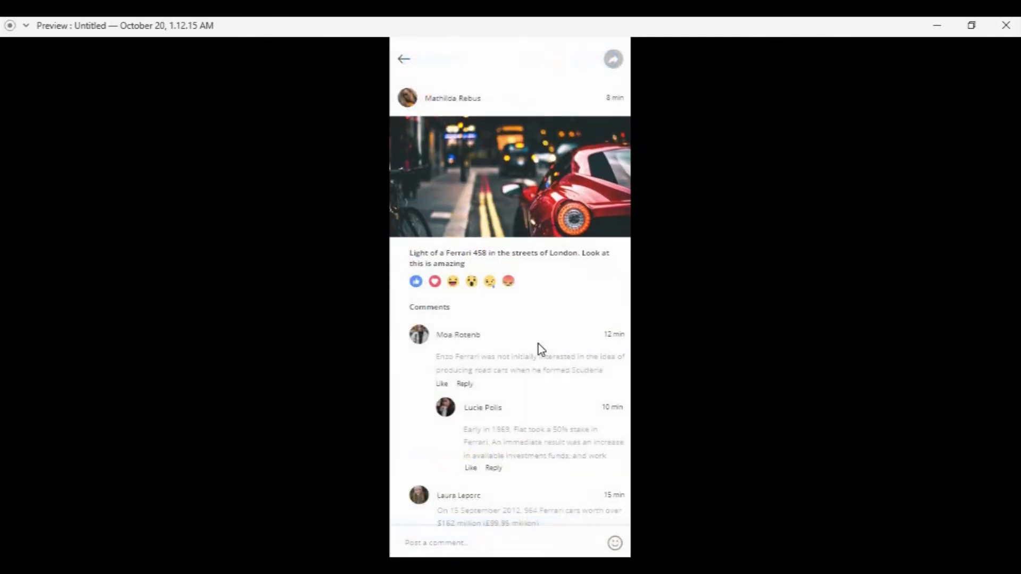
click(404, 62)
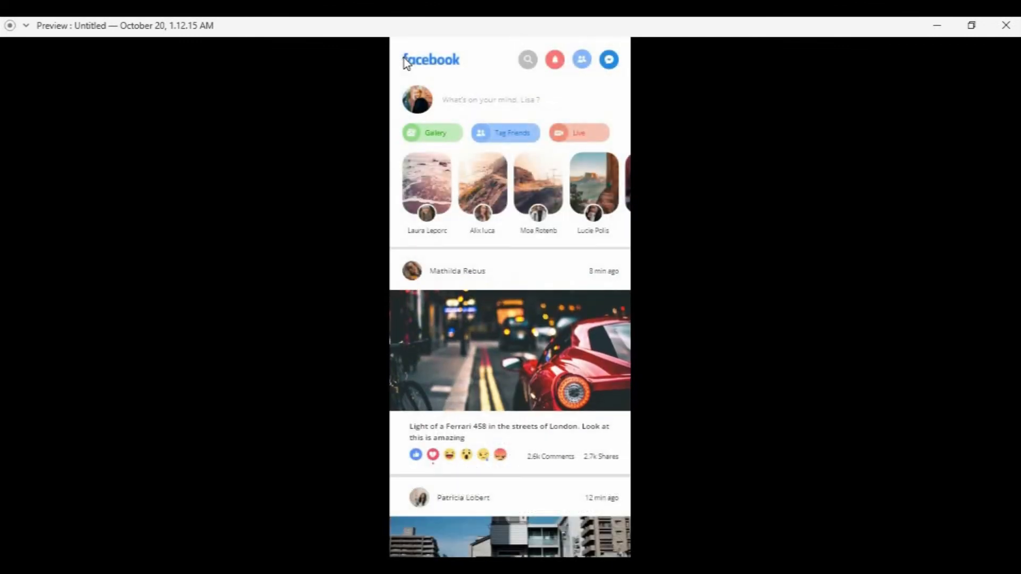
click(1002, 26)
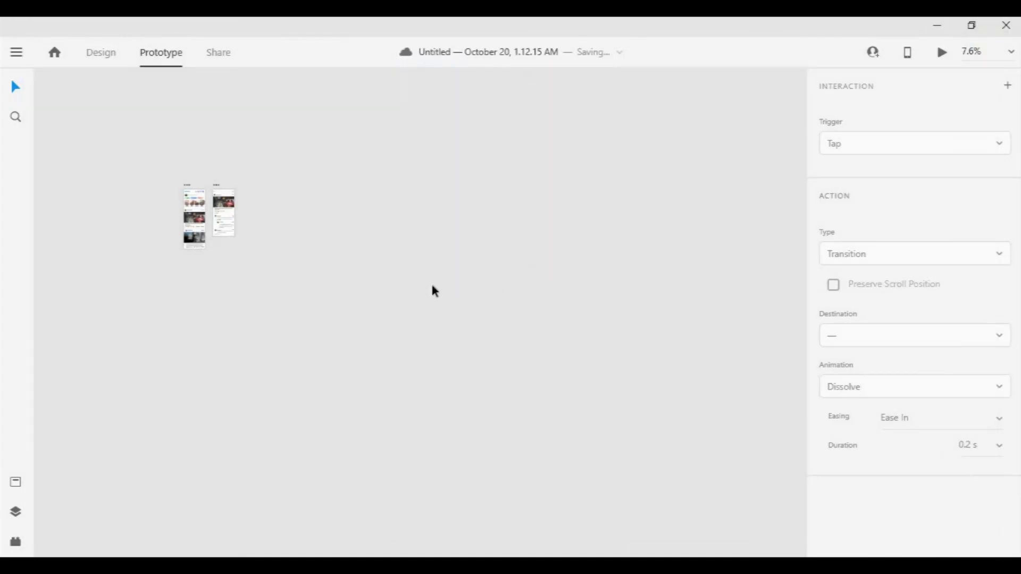